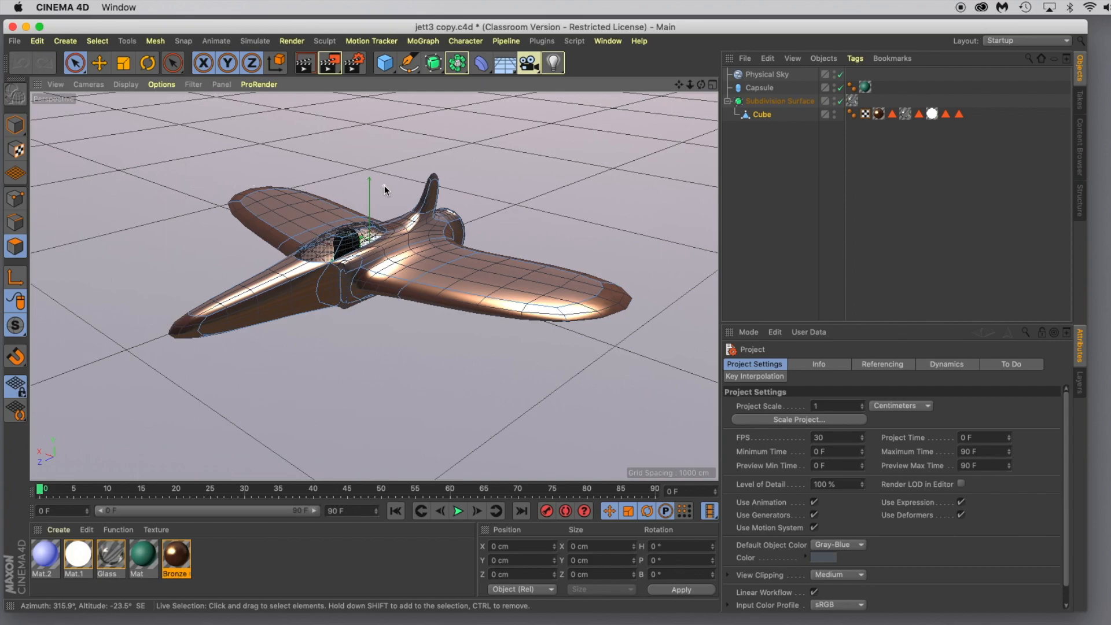
# - Search the preset library for "sit" and add the Casual 05 - Sit figure to the scene at the plane's cockpit
pyautogui.click(750, 89)
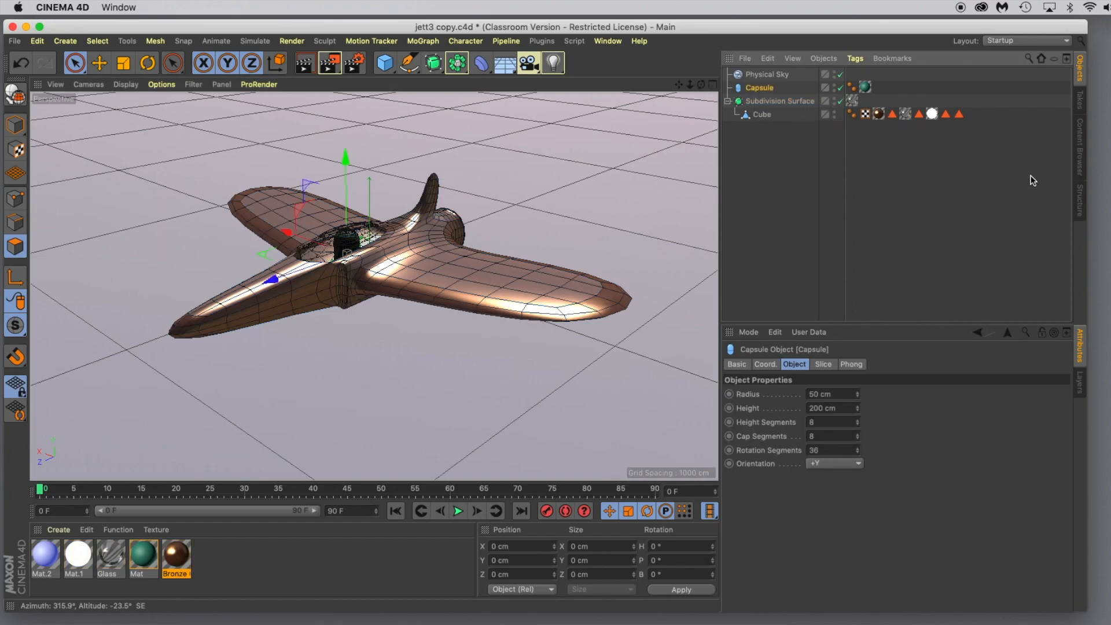
pyautogui.click(1081, 151)
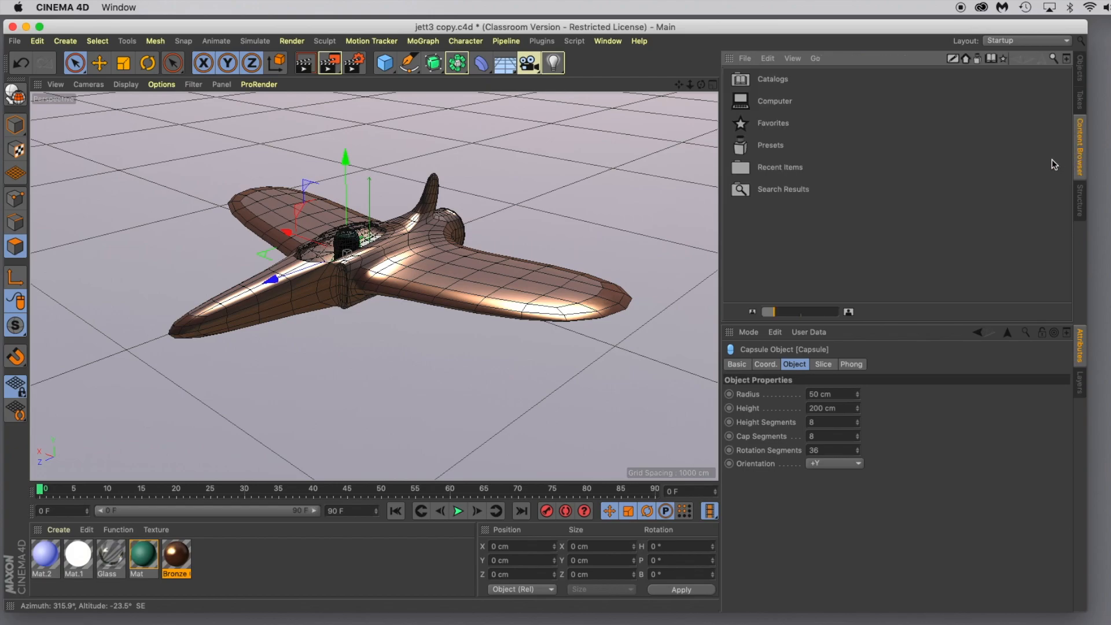
pyautogui.click(1052, 58)
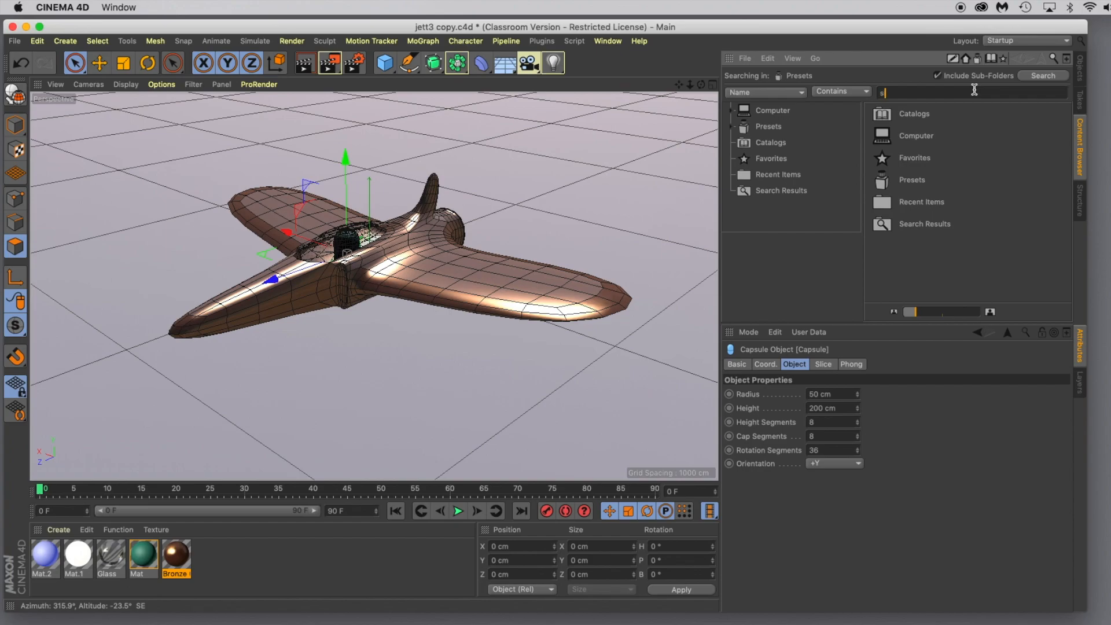
pyautogui.write('sit')
pyautogui.press('Return')
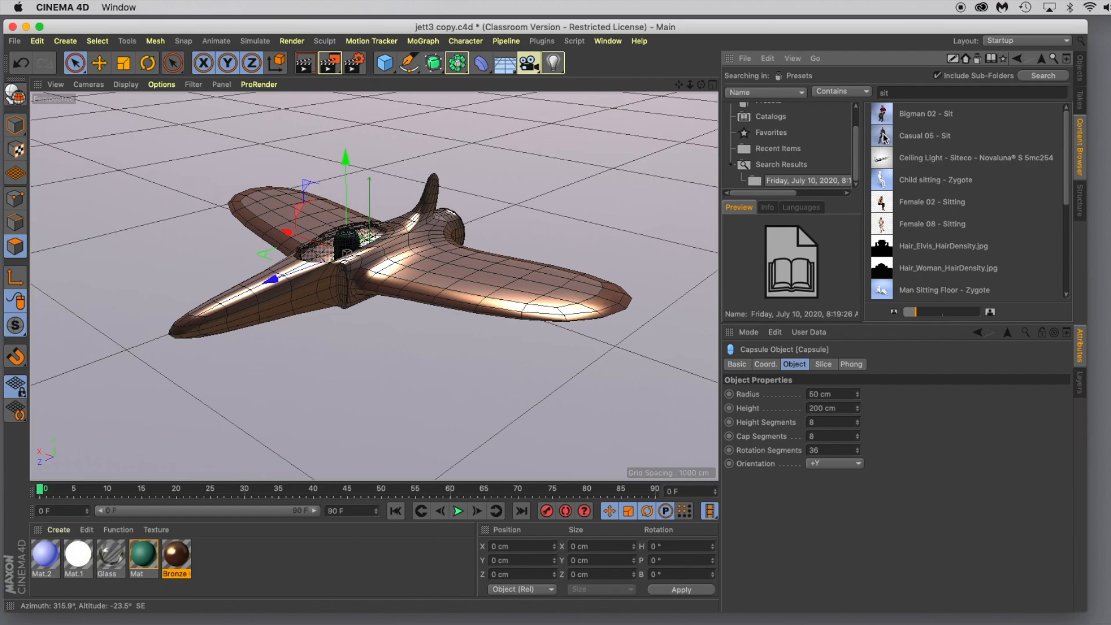
pyautogui.moveTo(884, 136); pyautogui.dragTo(346, 239)
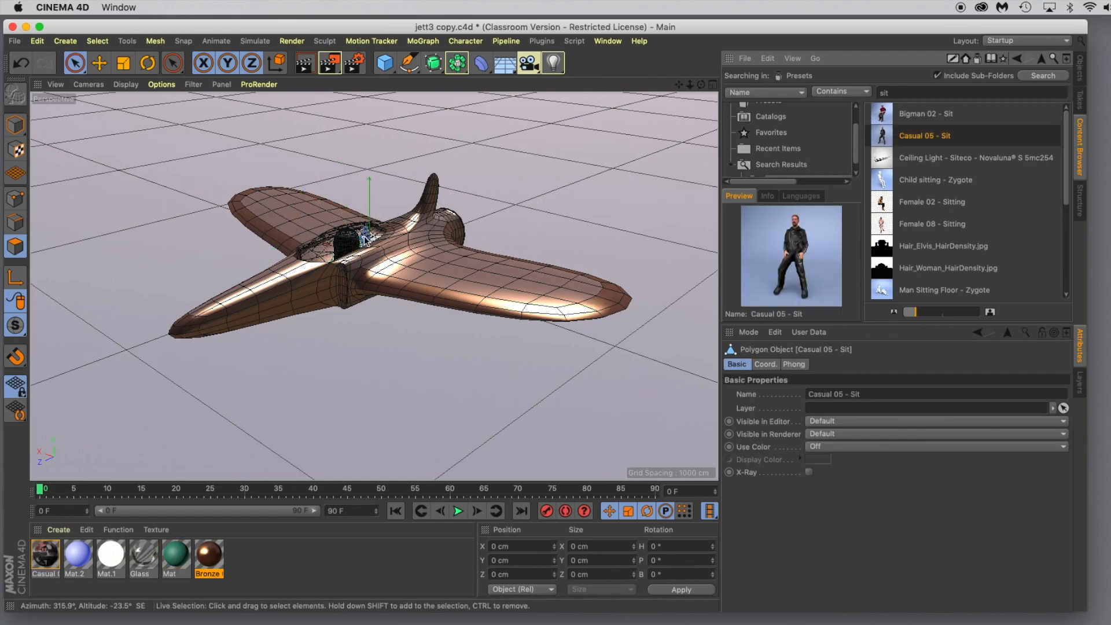
# - In Model mode, scale the seated figure up to about 109 × 256 × 128 cm and rotate its heading to about -184°
pyautogui.scroll(10, 367, 237)
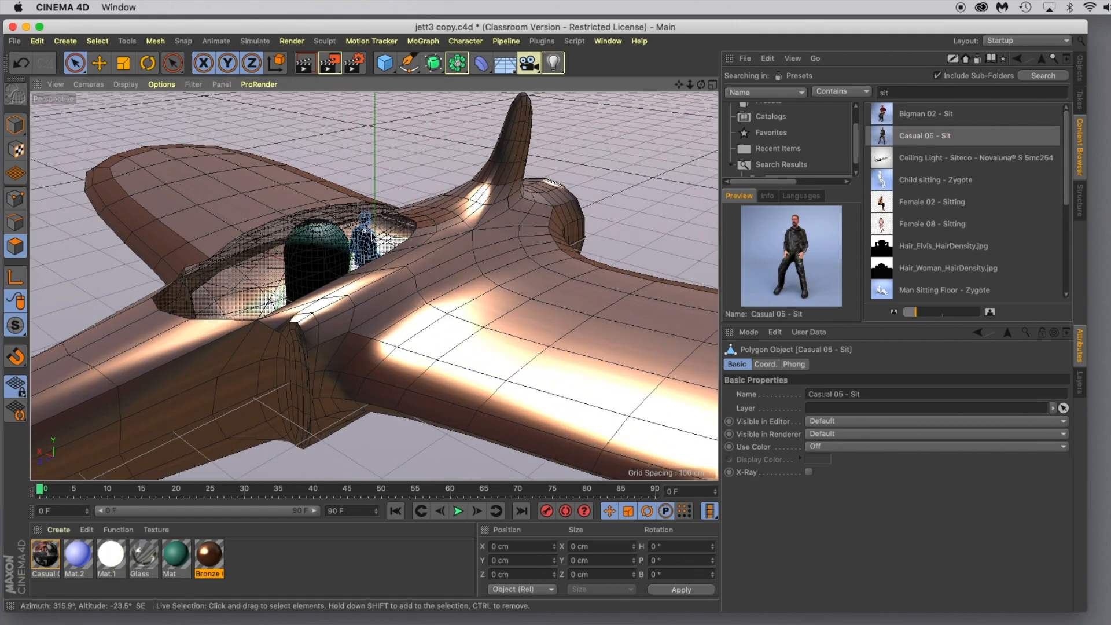
pyautogui.click(1081, 69)
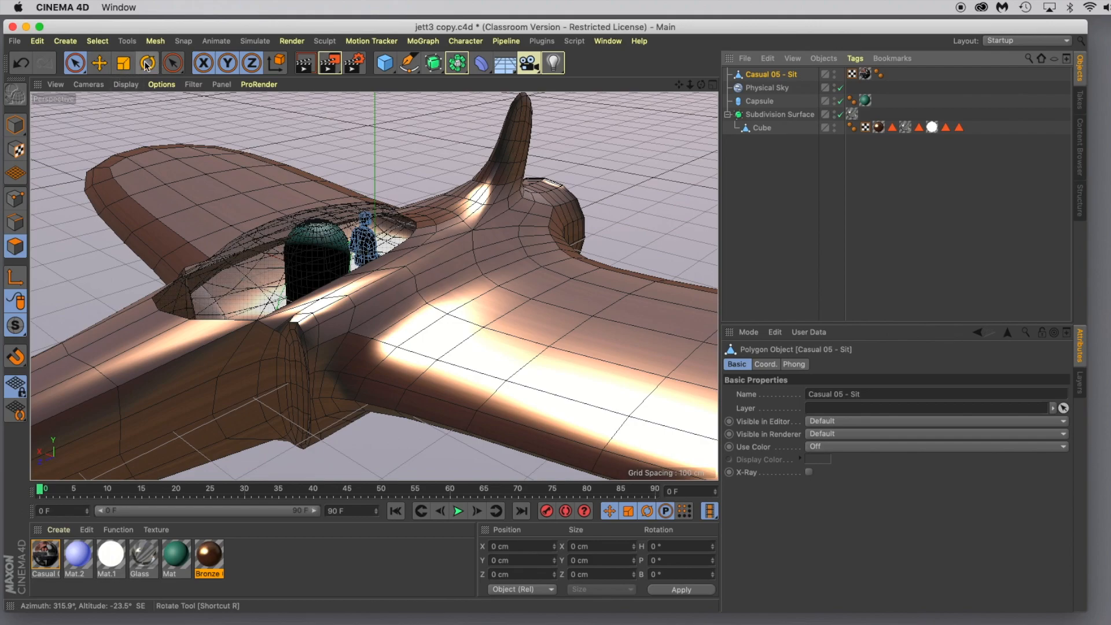
pyautogui.click(123, 65)
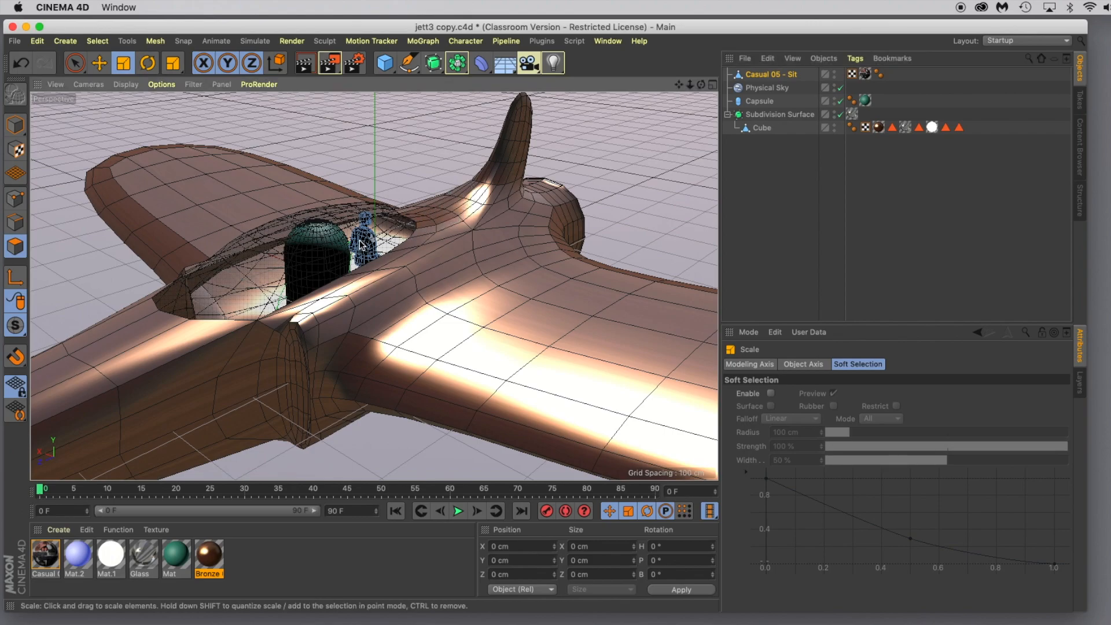
pyautogui.click(15, 124)
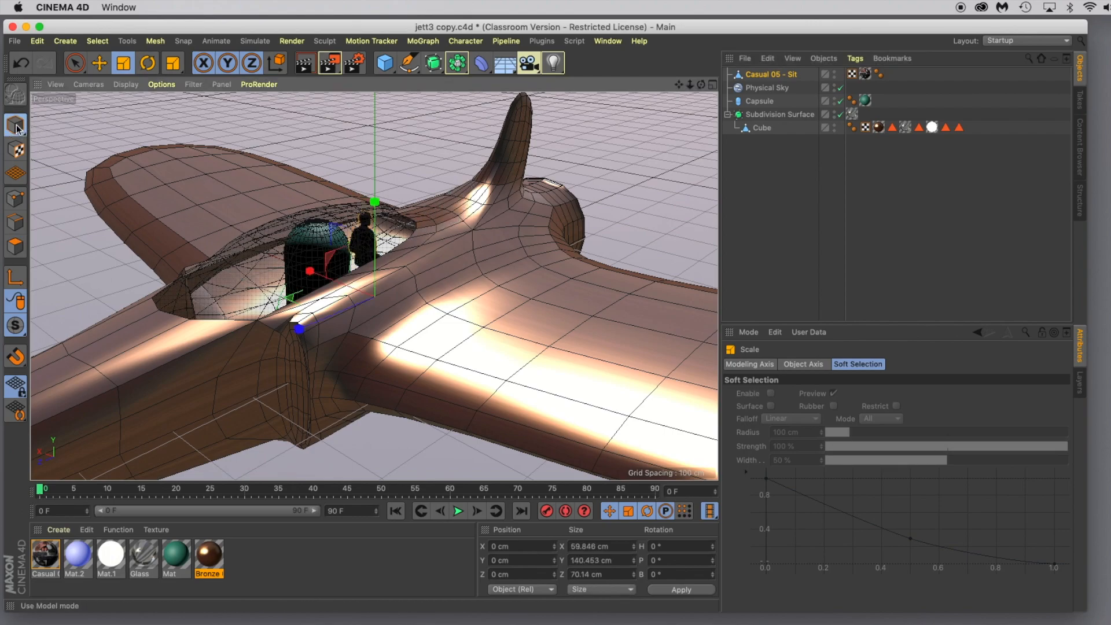
pyautogui.moveTo(466, 271); pyautogui.dragTo(616, 168)
pyautogui.moveTo(507, 246); pyautogui.dragTo(605, 186)
pyautogui.moveTo(522, 225); pyautogui.dragTo(548, 217)
pyautogui.click(148, 63)
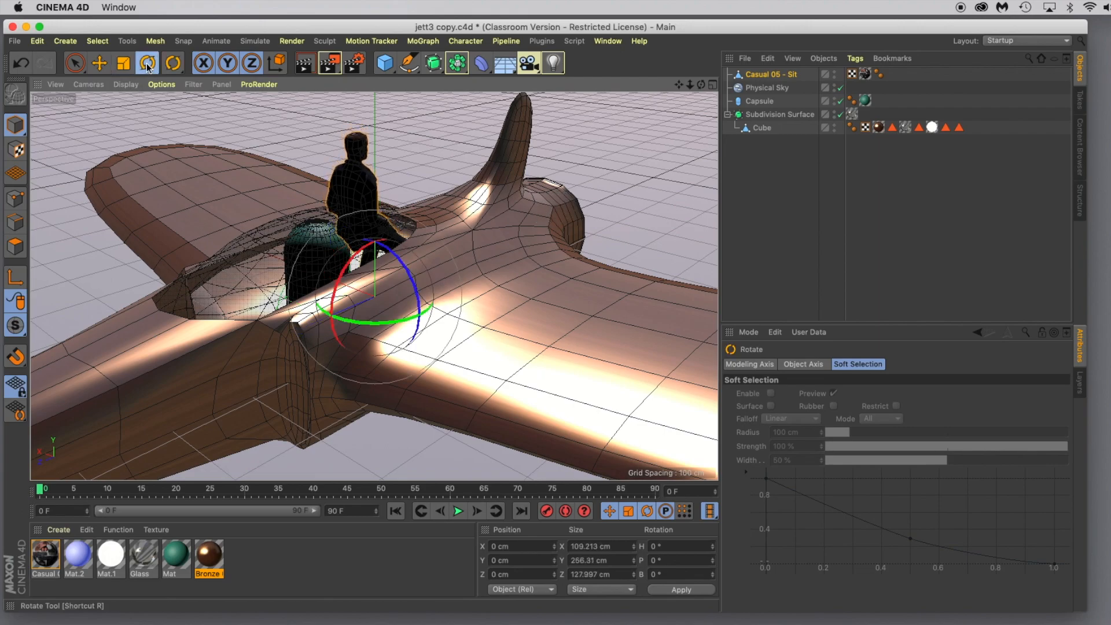
pyautogui.moveTo(428, 307); pyautogui.dragTo(267, 278)
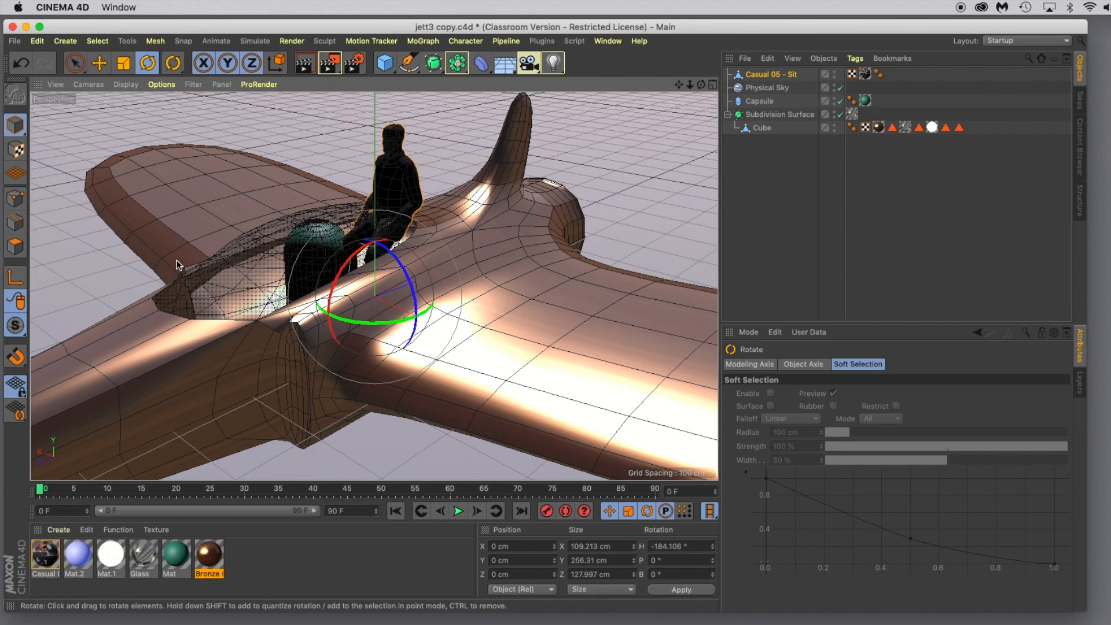
# - Delete the green capsule placeholder from the cockpit
pyautogui.keyDown('alt'); pyautogui.moveTo(361, 264); pyautogui.dragTo(516, 260); pyautogui.keyUp('alt')
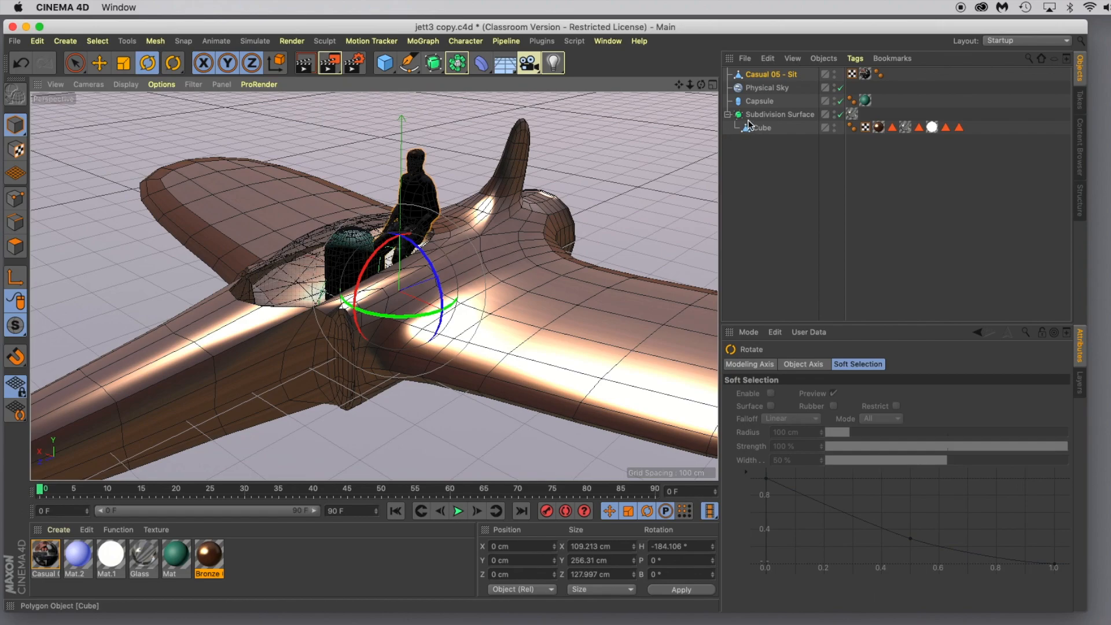
pyautogui.click(757, 102)
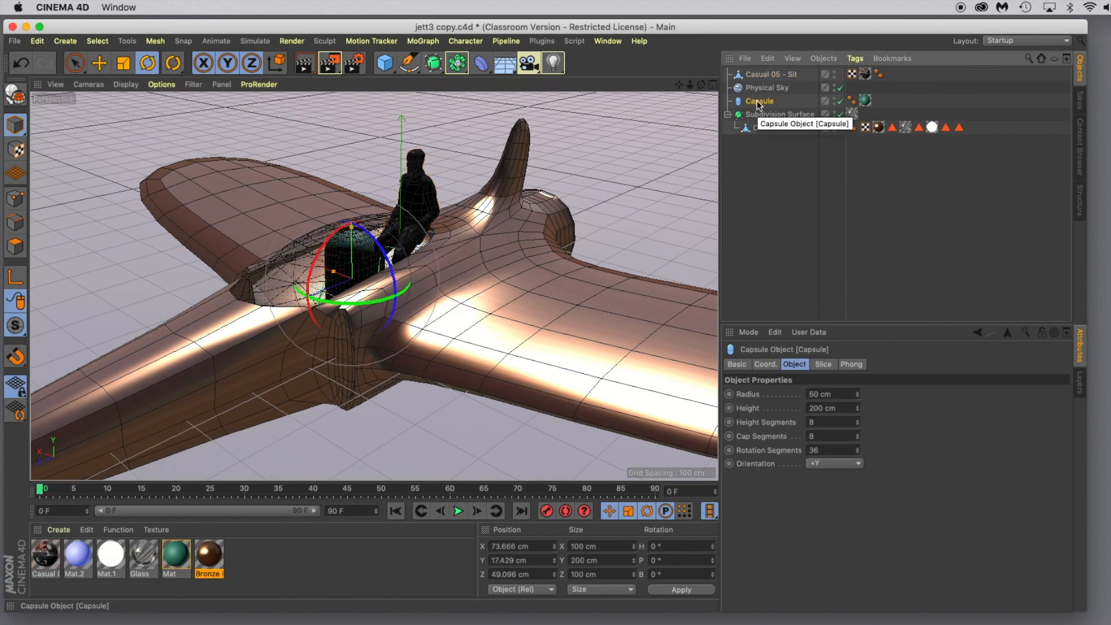
pyautogui.press('Delete')
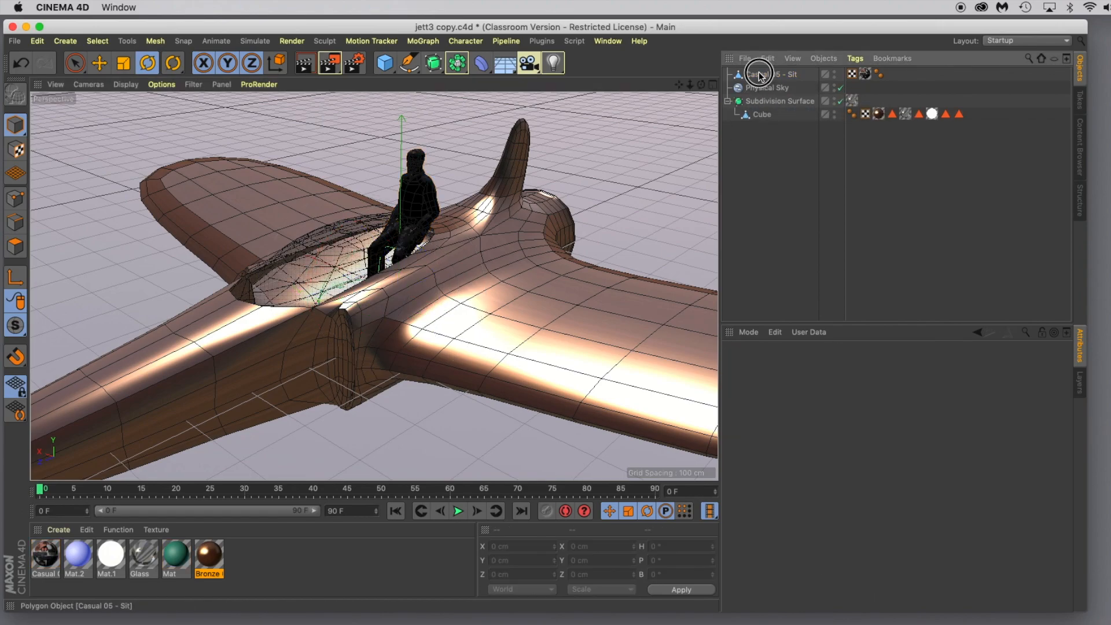
# - Move the seated figure down and forward under the canopy, to about X 10.7, Y -106.2, Z 149.1 cm
pyautogui.click(759, 74)
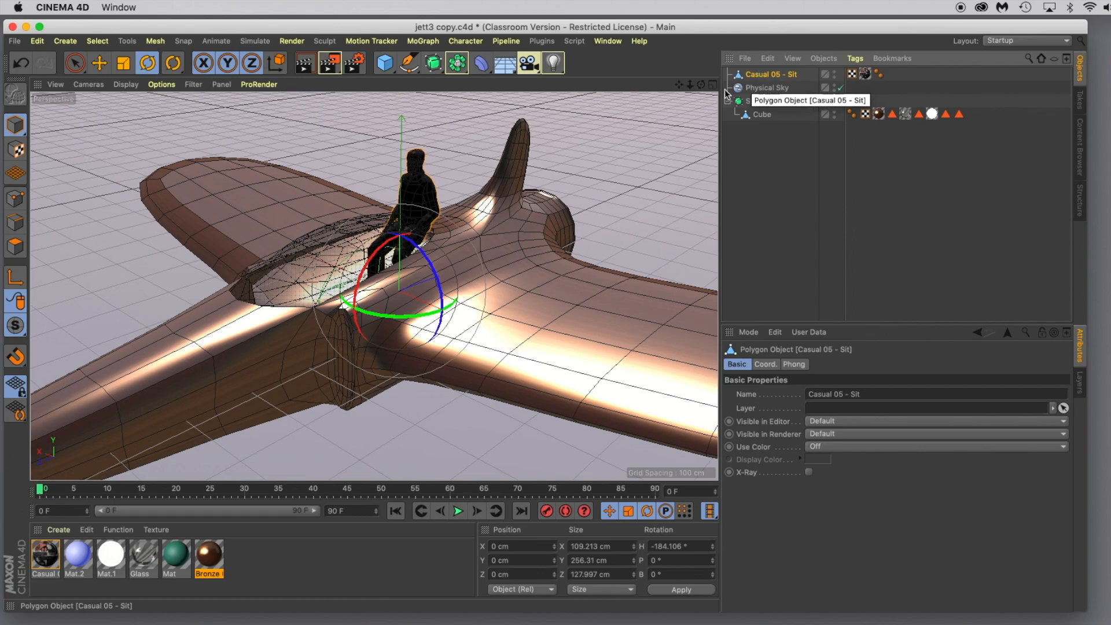
pyautogui.scroll(-3, 452, 212)
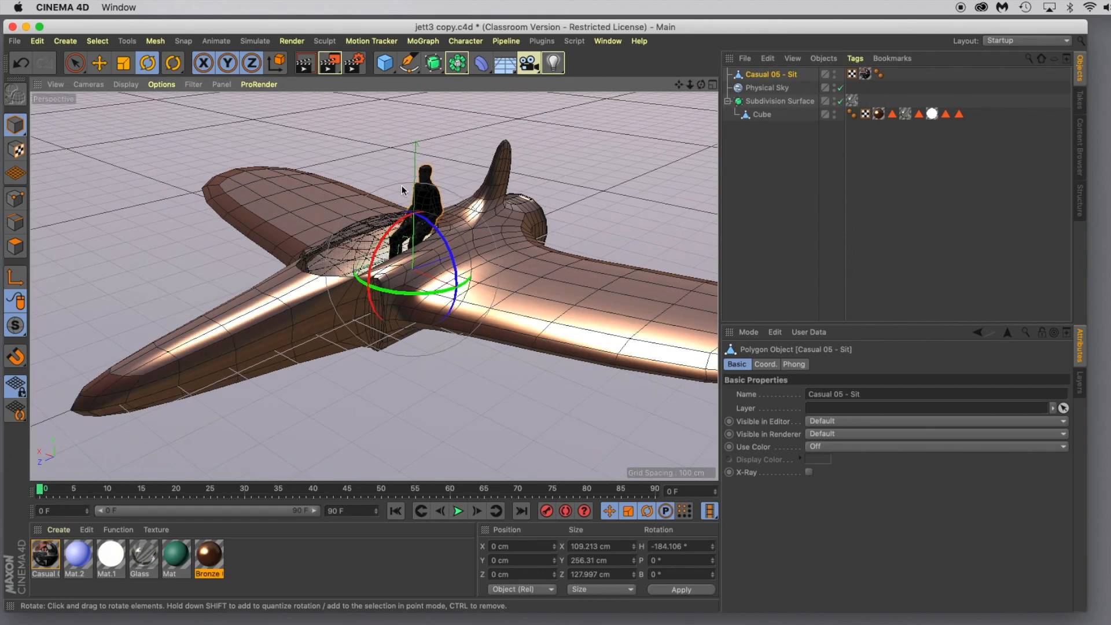
pyautogui.click(100, 63)
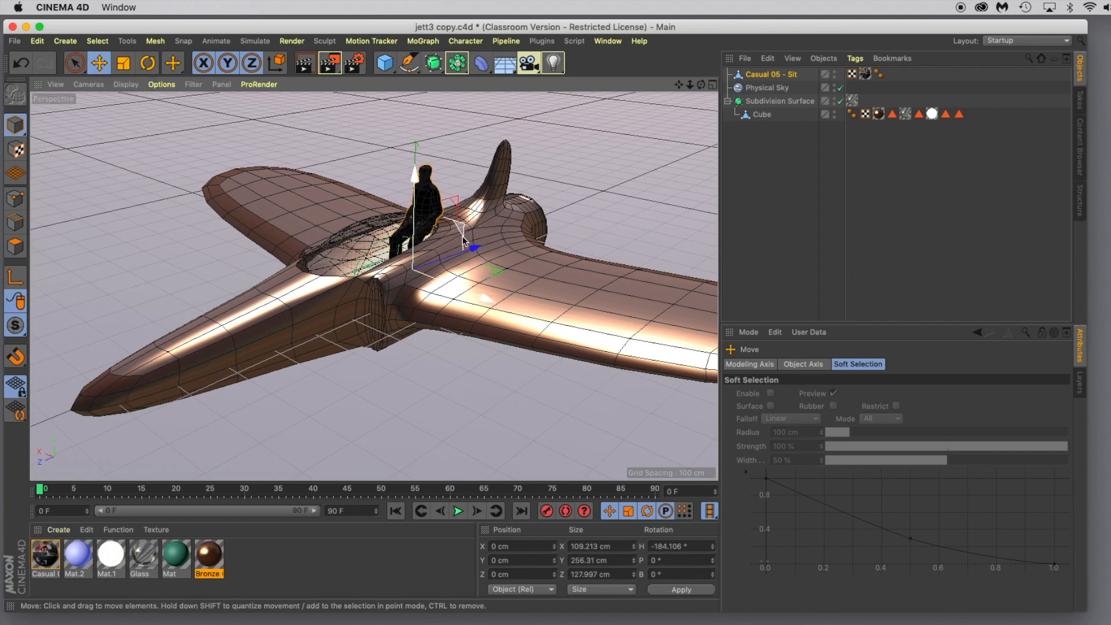
pyautogui.moveTo(471, 248); pyautogui.dragTo(428, 263)
pyautogui.moveTo(361, 195); pyautogui.dragTo(364, 245)
pyautogui.keyDown('alt'); pyautogui.moveTo(354, 422); pyautogui.dragTo(332, 393); pyautogui.keyUp('alt')
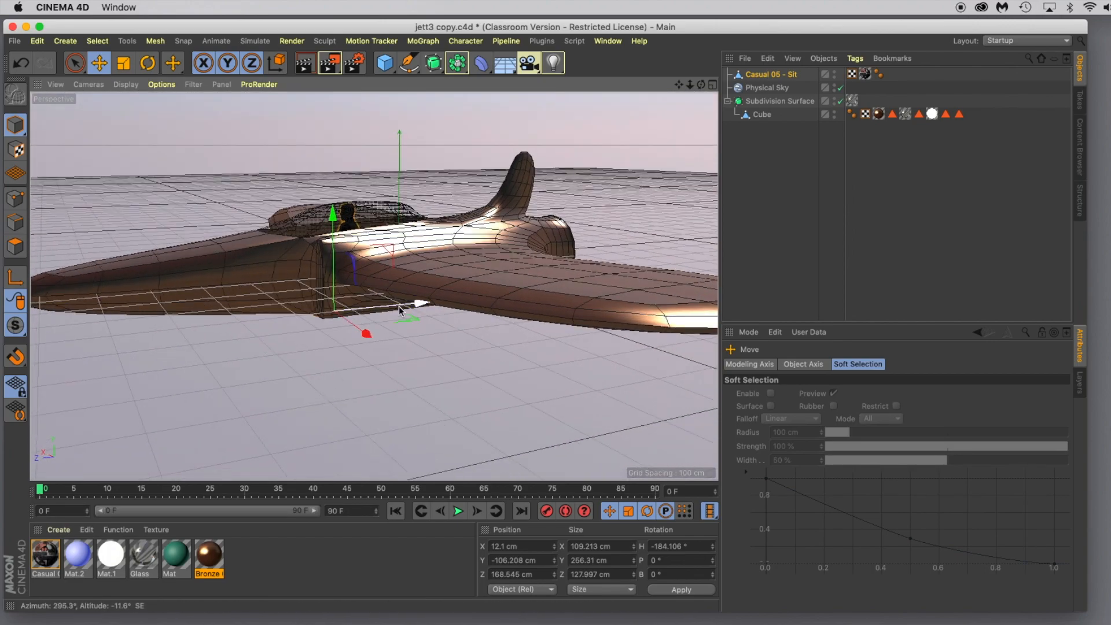
pyautogui.moveTo(417, 301); pyautogui.dragTo(431, 305)
pyautogui.keyDown('alt'); pyautogui.moveTo(345, 422); pyautogui.dragTo(387, 385); pyautogui.keyUp('alt')
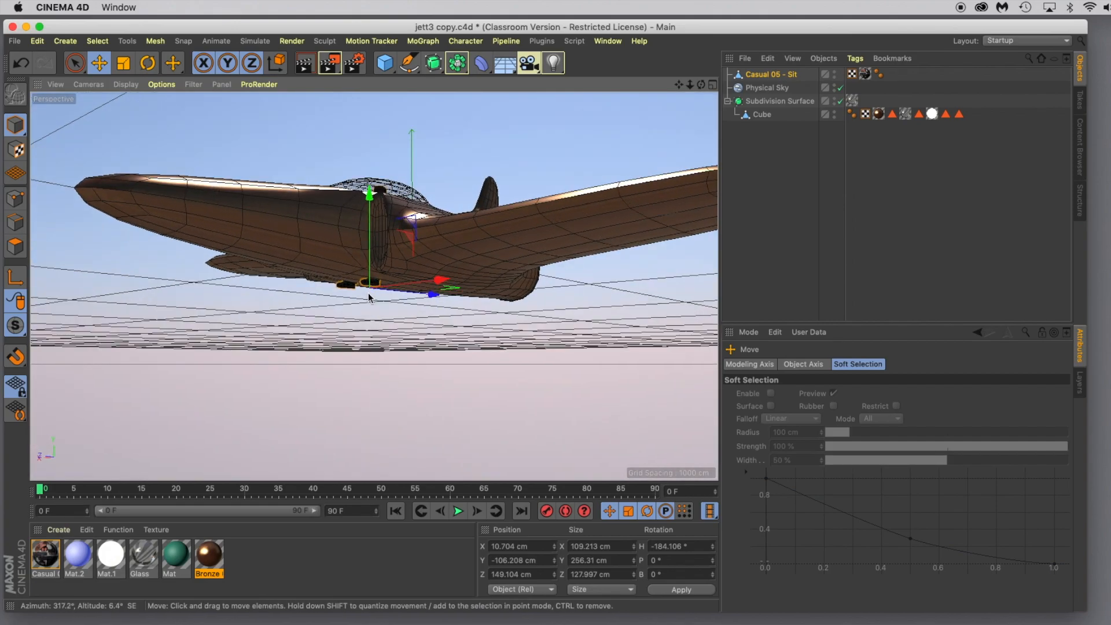
pyautogui.scroll(3, 369, 297)
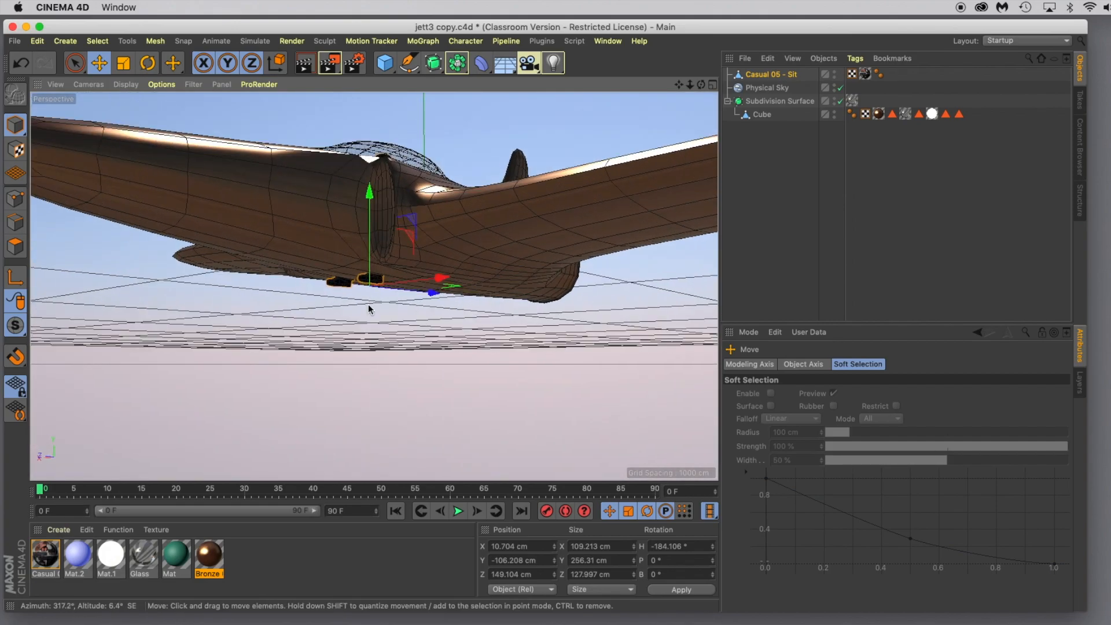
pyautogui.keyDown('alt'); pyautogui.moveTo(367, 316); pyautogui.dragTo(352, 354); pyautogui.keyUp('alt')
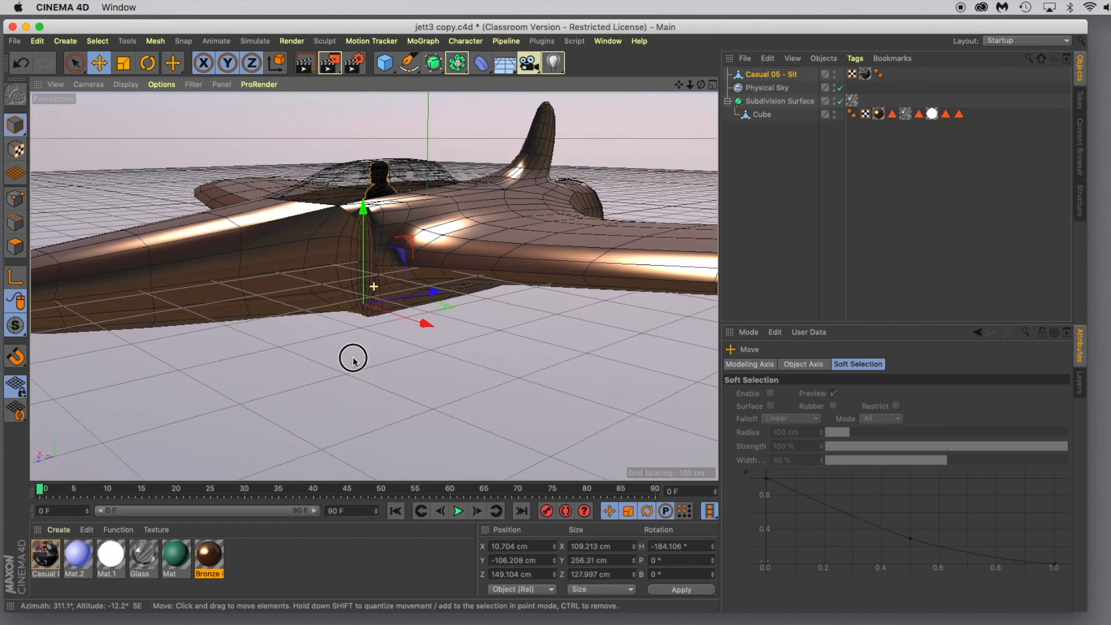
# - Scale the seated figure up to about 132 × 311 × 155 cm and lower it to about Y -169.2 cm
pyautogui.click(123, 63)
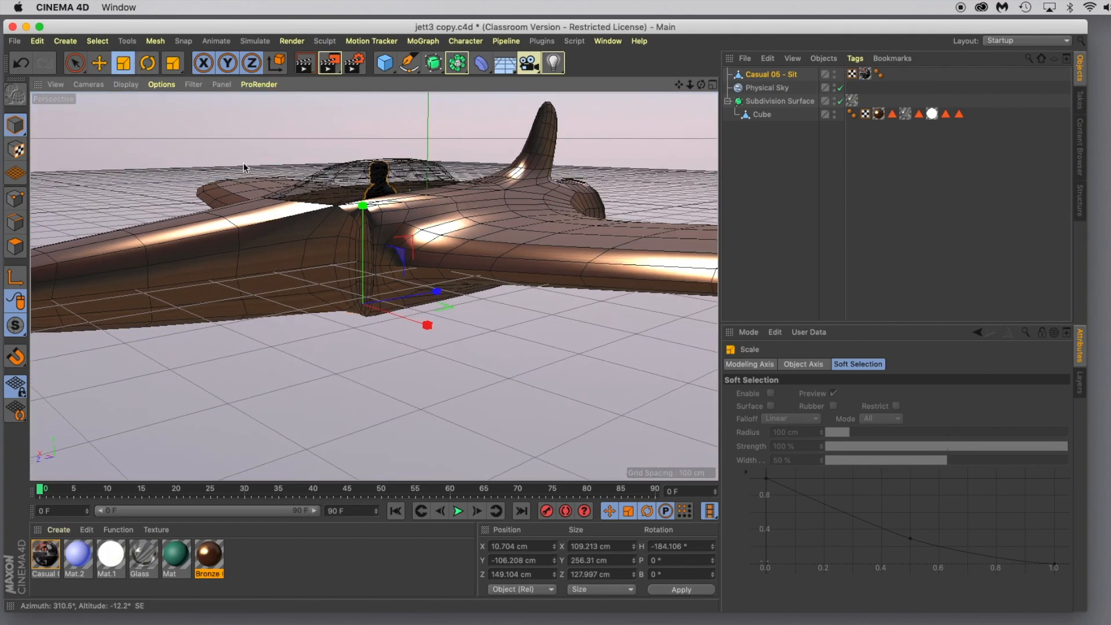
pyautogui.moveTo(509, 224); pyautogui.dragTo(607, 179)
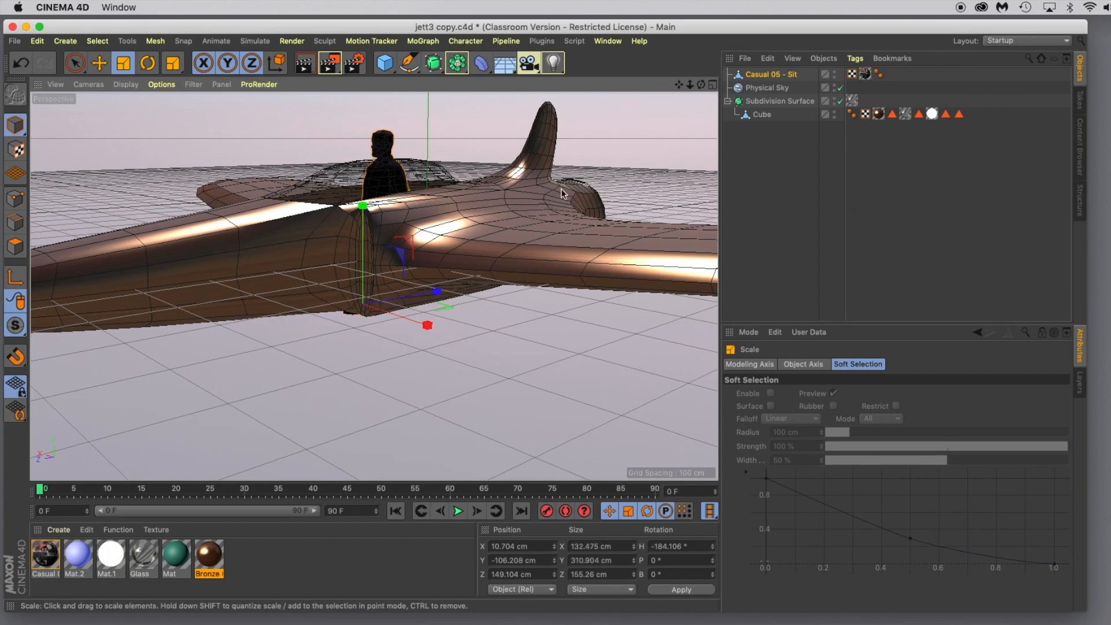
pyautogui.click(99, 63)
pyautogui.moveTo(363, 215); pyautogui.dragTo(363, 248)
pyautogui.moveTo(416, 391)
pyautogui.keyDown('alt'); pyautogui.mouseDown()
pyautogui.moveTo(320, 401)
pyautogui.moveTo(362, 454)
pyautogui.moveTo(412, 384)
pyautogui.mouseUp(); pyautogui.keyUp('alt')
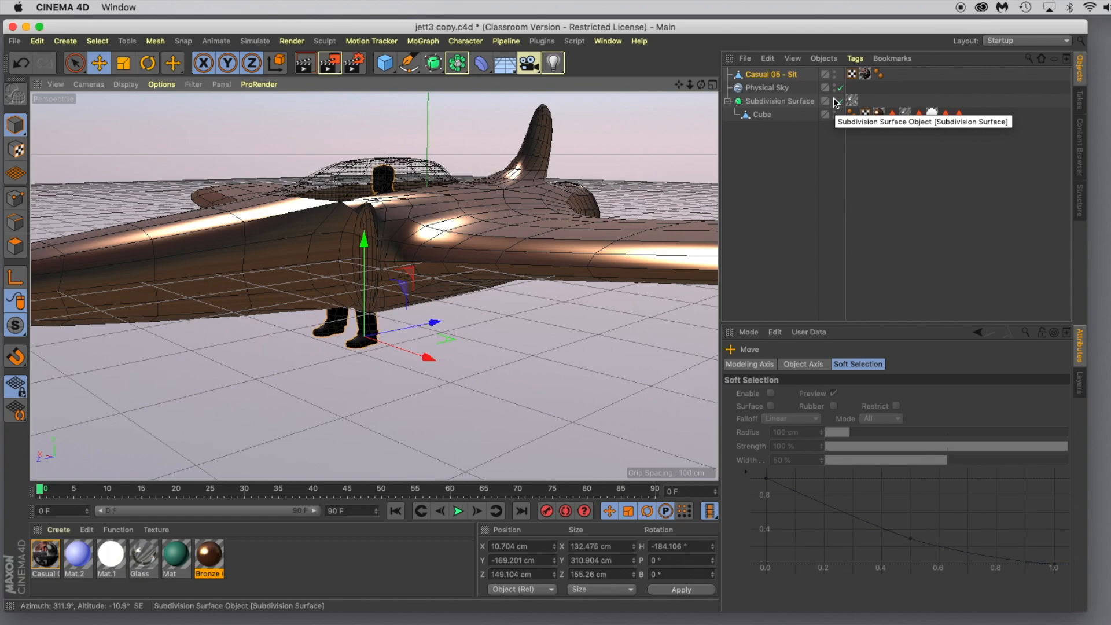
# - Hide the plane's Subdivision Surface object in the viewport so only the seated figure is shown
pyautogui.click(777, 101)
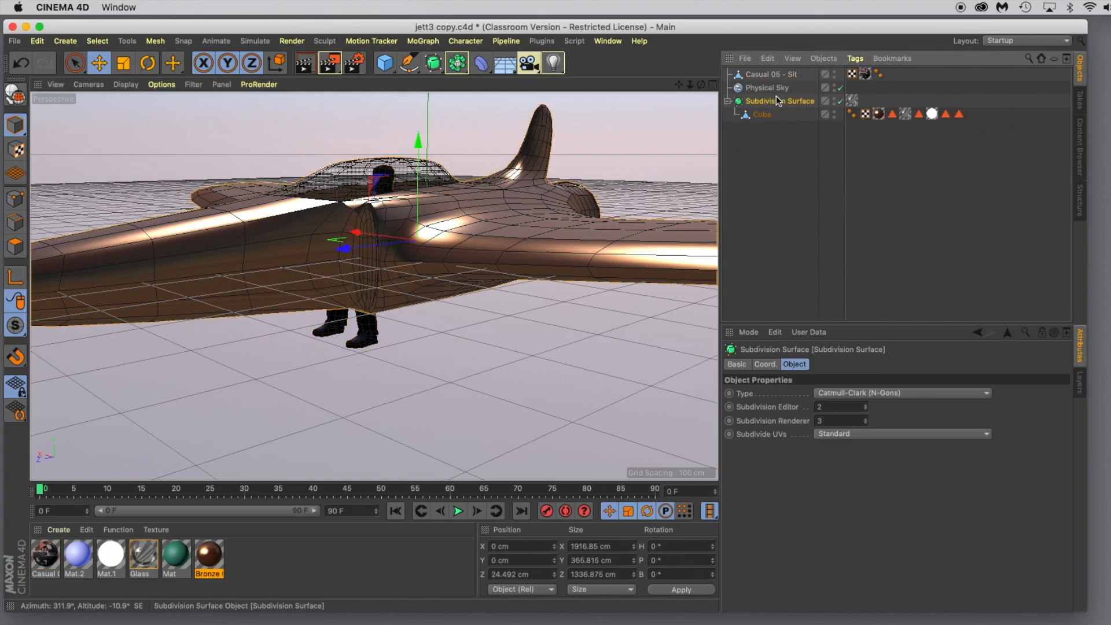
pyautogui.click(836, 102)
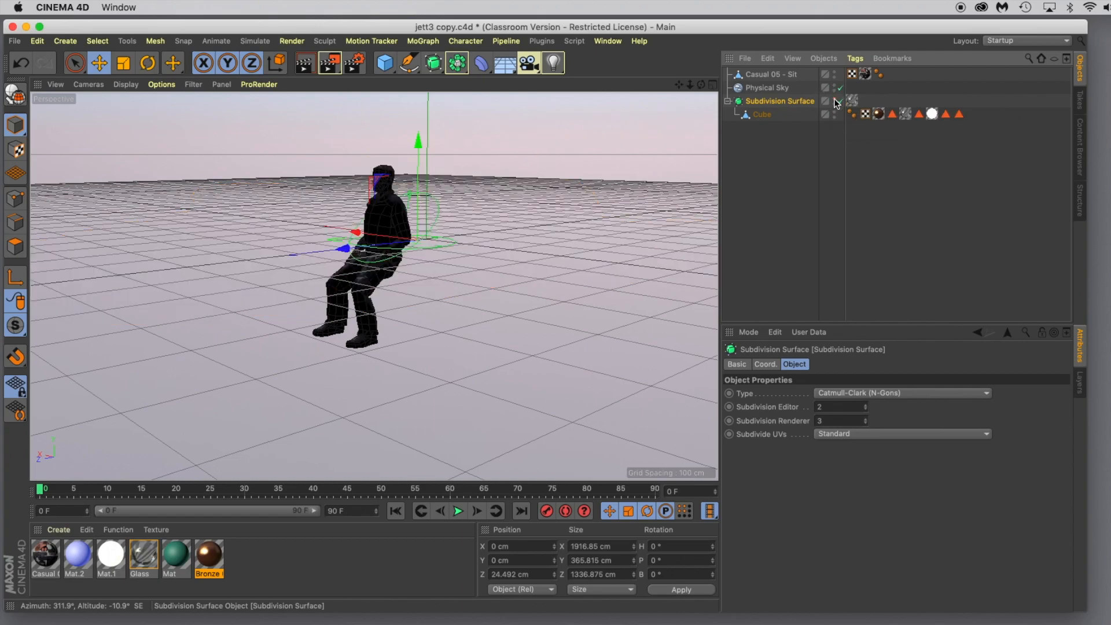
pyautogui.click(836, 102)
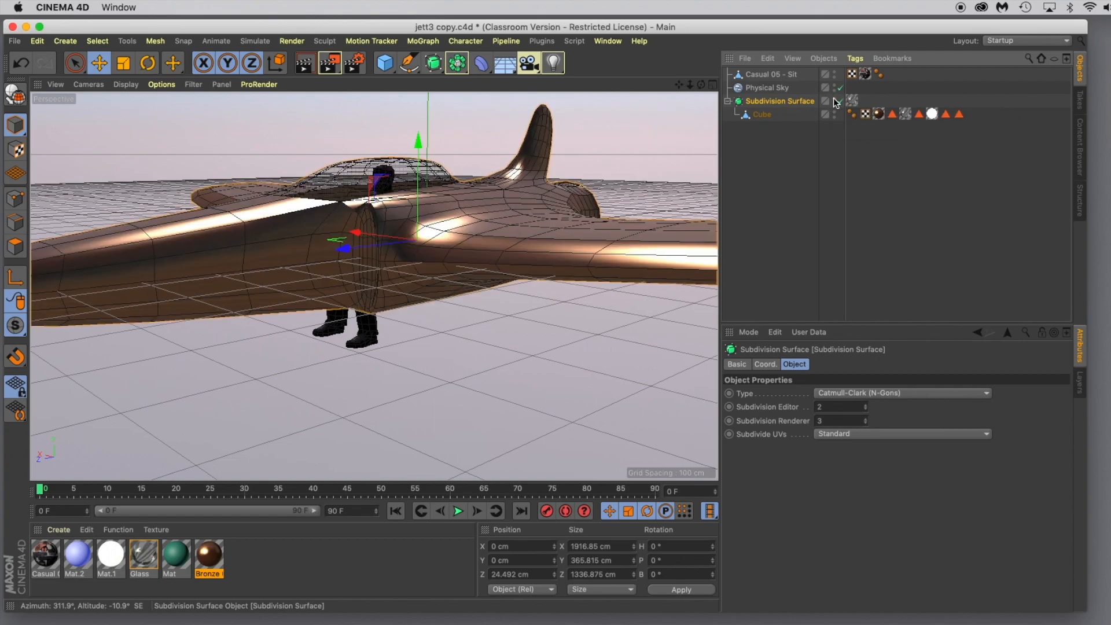
pyautogui.click(836, 102)
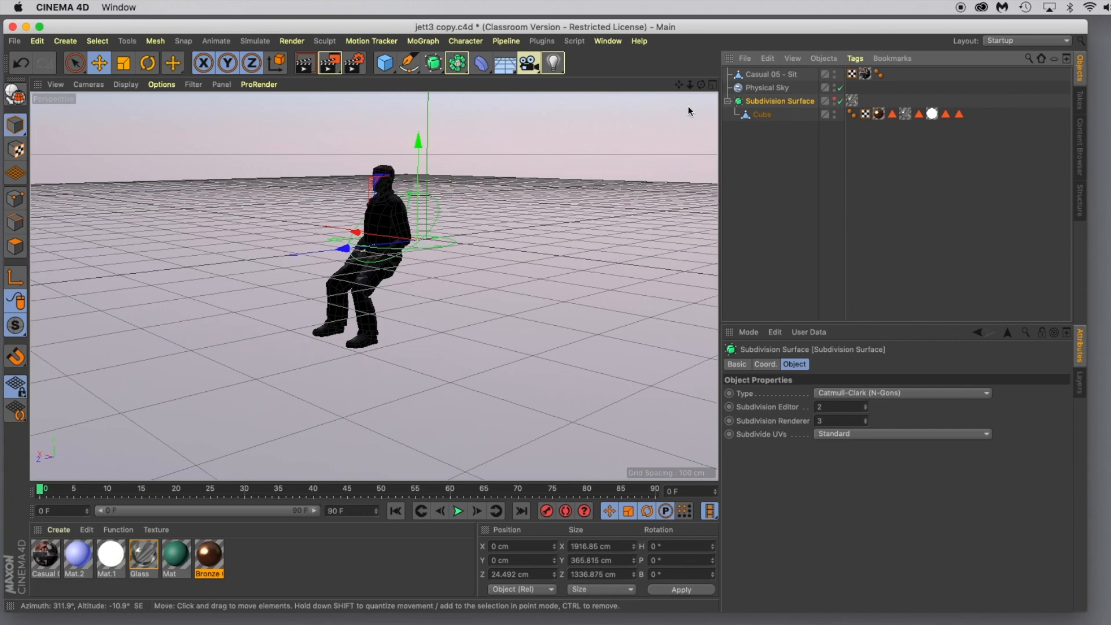
# - Add a Boole object set to A subtract B for cutting the seated figure
pyautogui.click(767, 79)
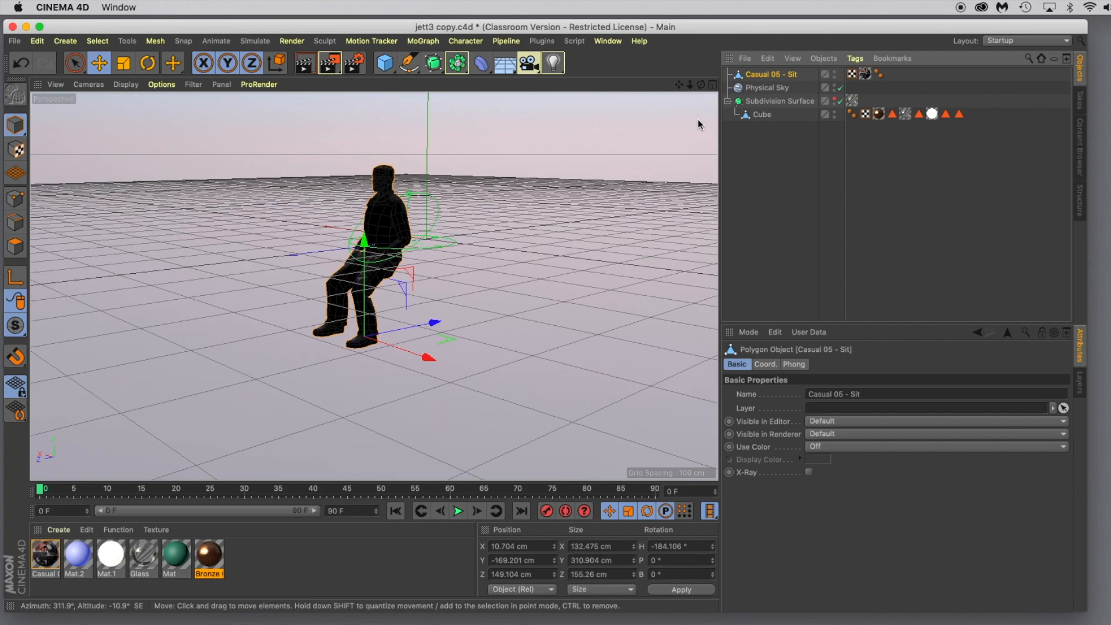
pyautogui.click(439, 68)
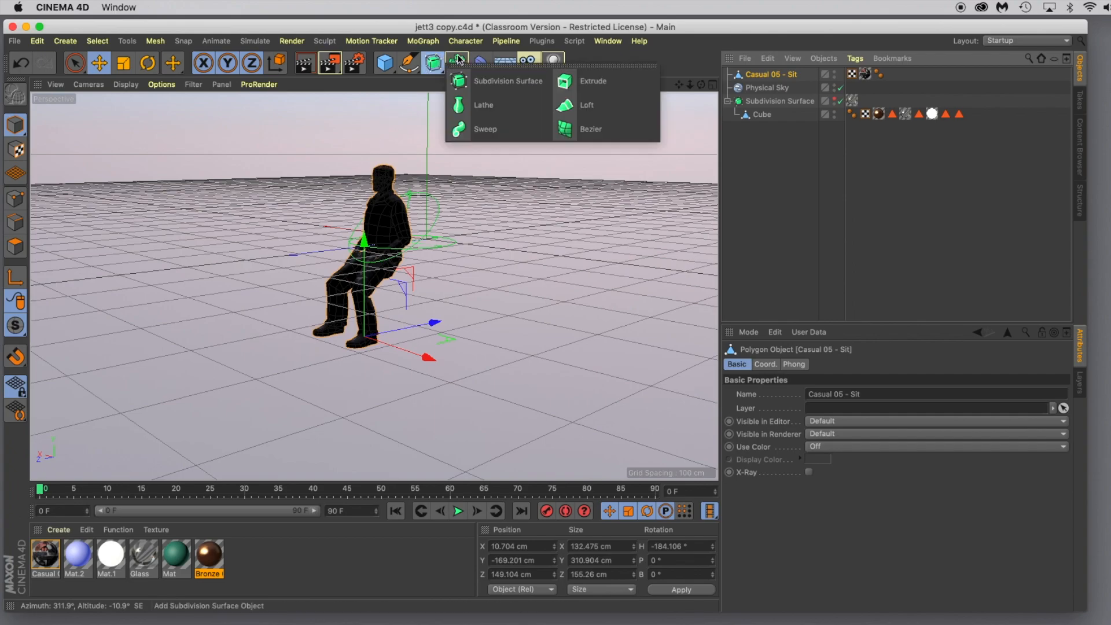
pyautogui.click(457, 60)
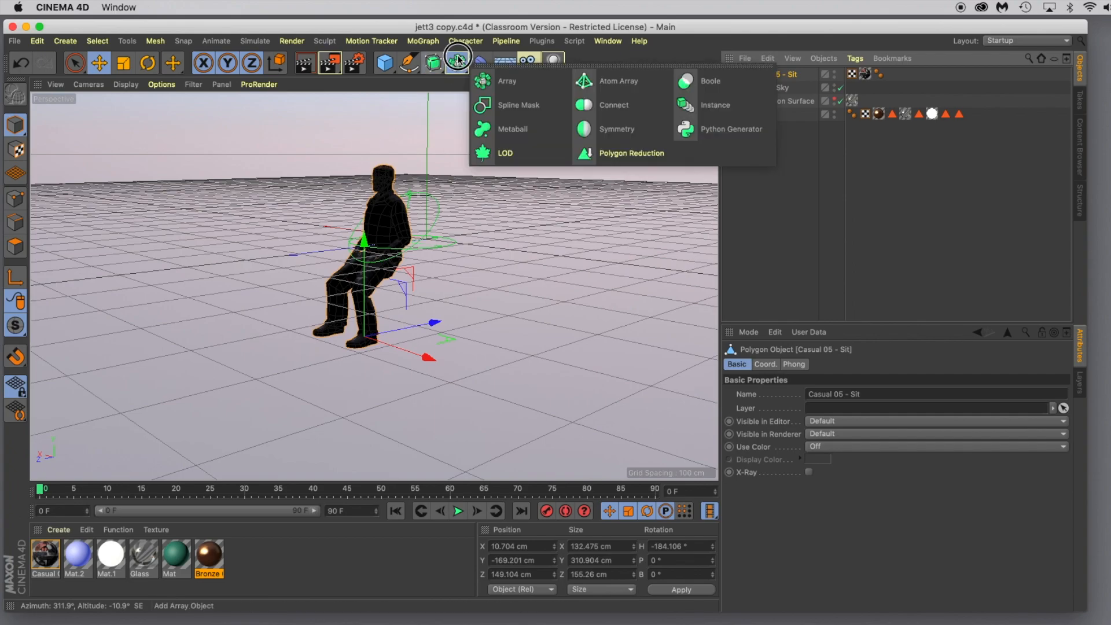
pyautogui.click(711, 86)
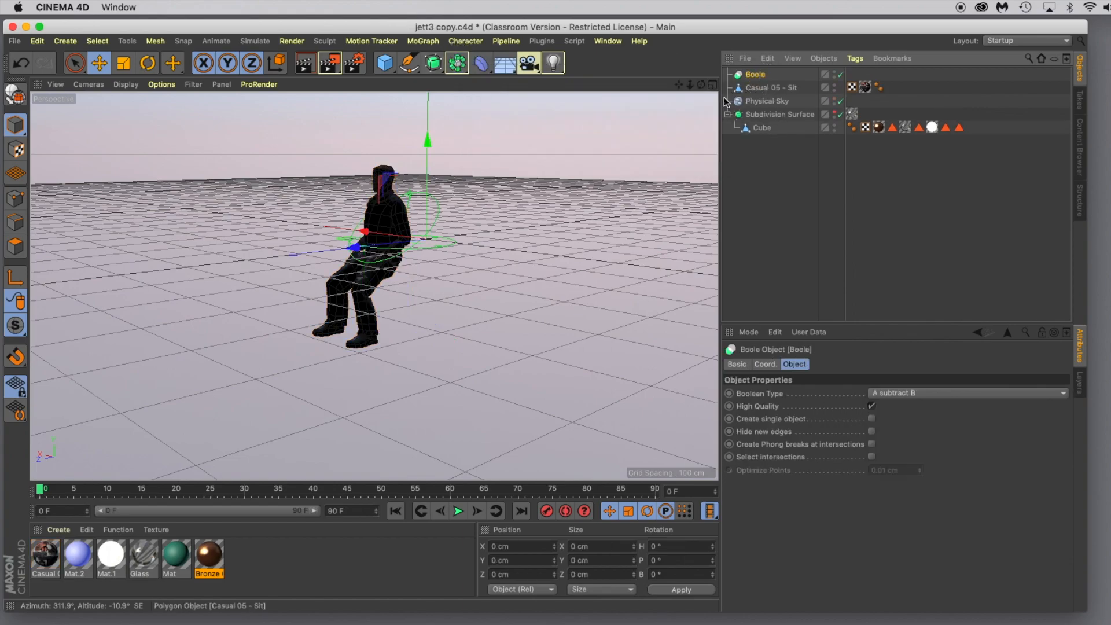
# - Add a 200 cm cube and position it over the figure's lower legs, at about Y -146.9 and Z 147.7 cm
pyautogui.click(397, 77)
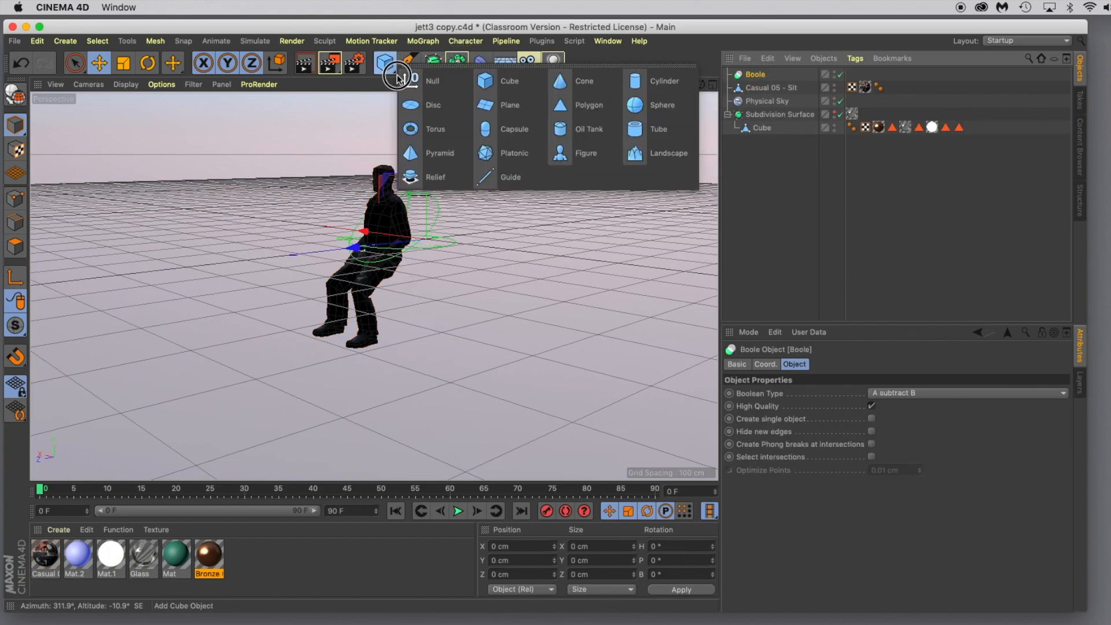
pyautogui.click(500, 82)
pyautogui.moveTo(426, 141); pyautogui.dragTo(271, 348)
pyautogui.moveTo(356, 253); pyautogui.dragTo(359, 236)
pyautogui.keyDown('alt'); pyautogui.moveTo(506, 312); pyautogui.dragTo(236, 321); pyautogui.keyUp('alt')
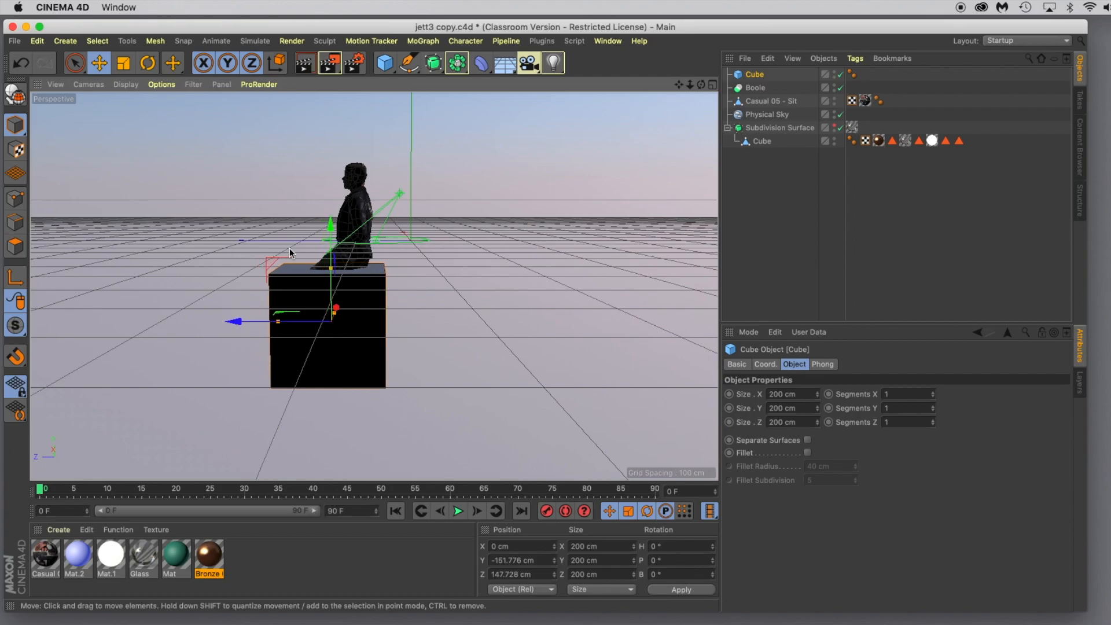
pyautogui.moveTo(329, 227); pyautogui.dragTo(330, 224)
pyautogui.keyDown('alt'); pyautogui.moveTo(493, 304); pyautogui.dragTo(394, 340); pyautogui.keyUp('alt')
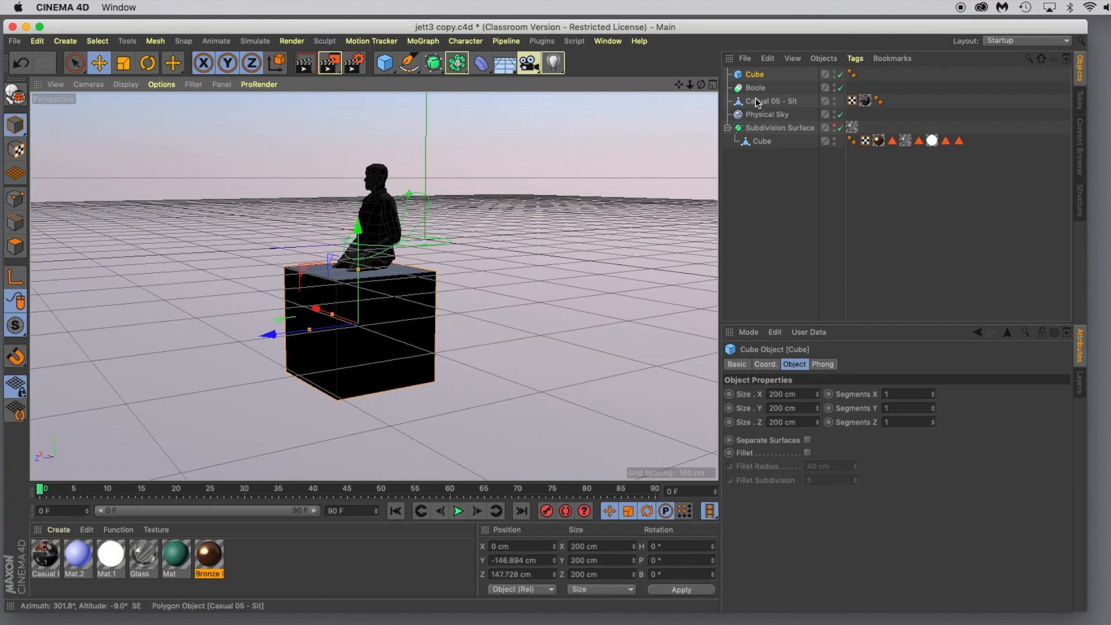
# - Place the seated figure and the cube under the Boole object, with the figure above the cube, and undo the trial move of both
pyautogui.moveTo(757, 78); pyautogui.dragTo(758, 107)
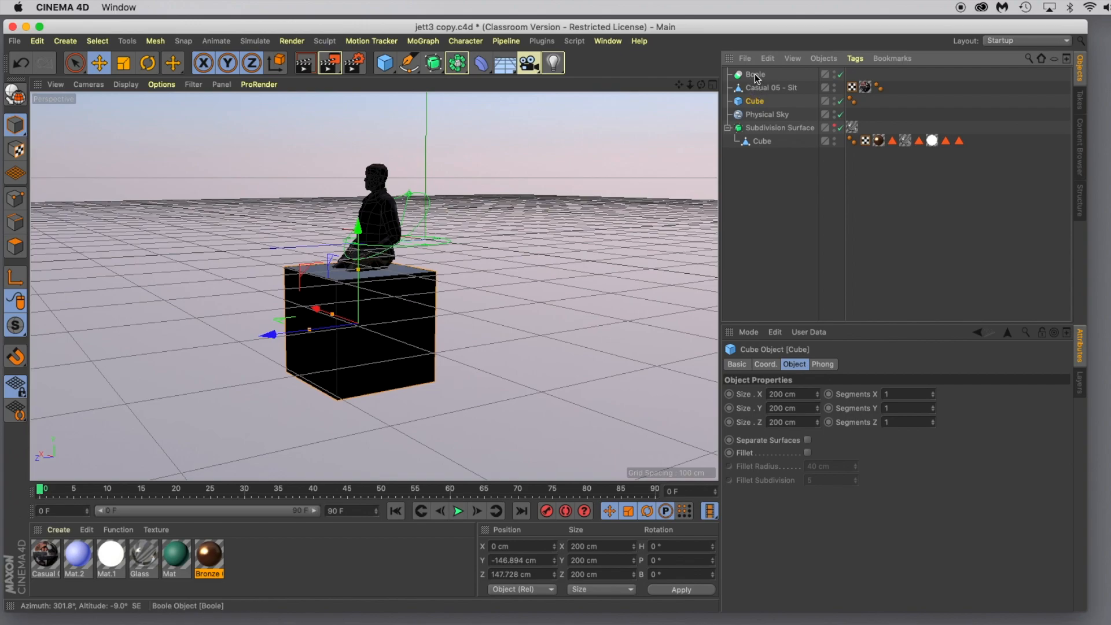
pyautogui.click(758, 88)
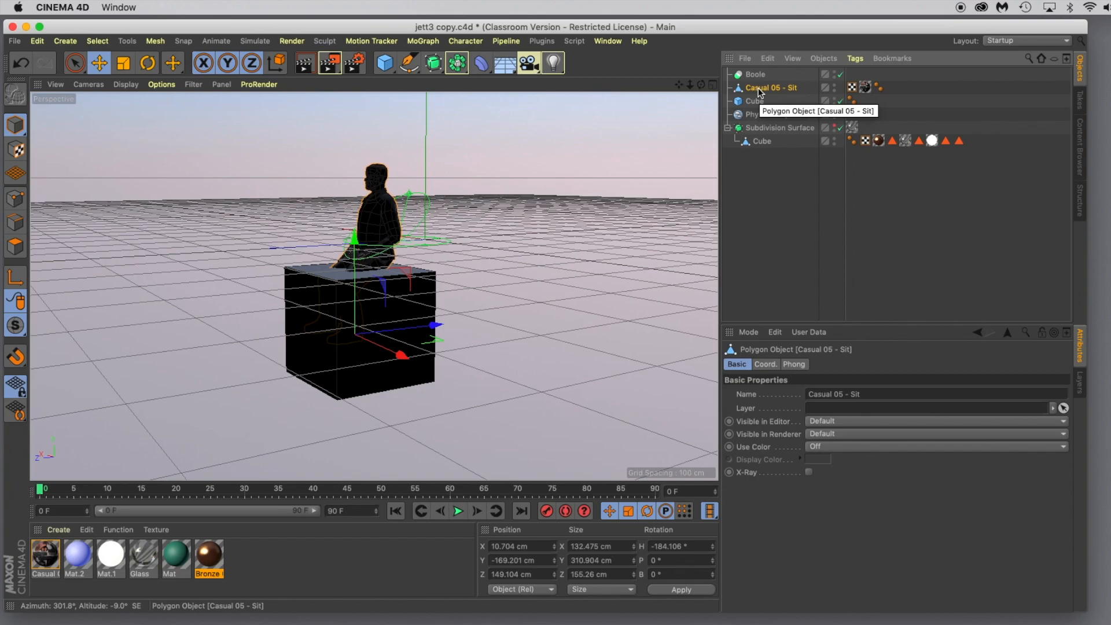
pyautogui.keyDown('shift'); pyautogui.click(753, 102); pyautogui.keyUp('shift')
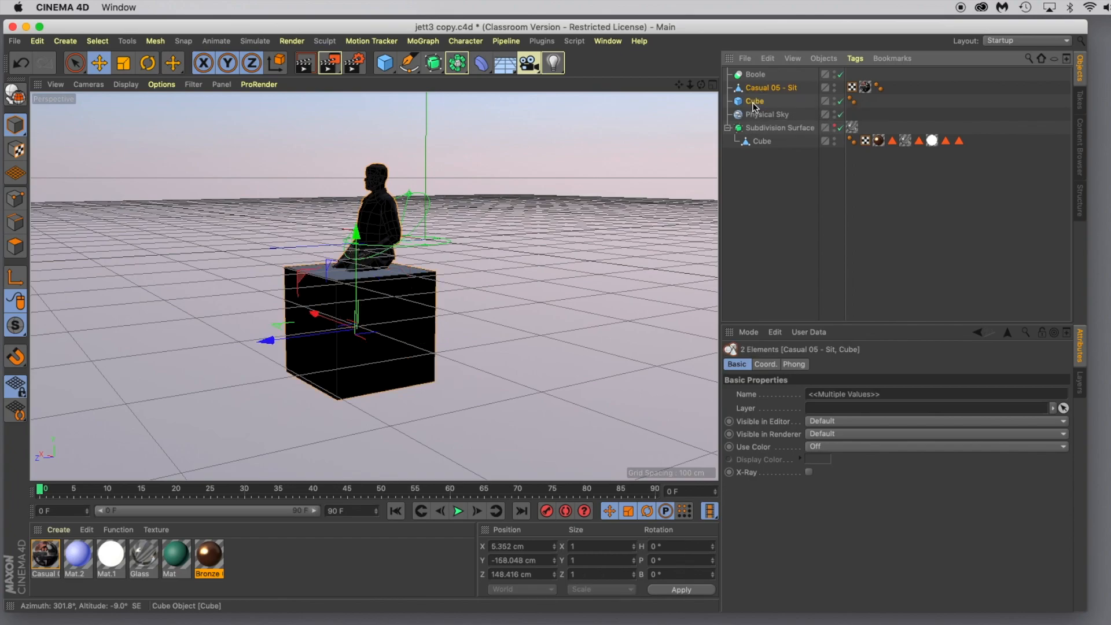
pyautogui.moveTo(756, 89); pyautogui.dragTo(755, 77)
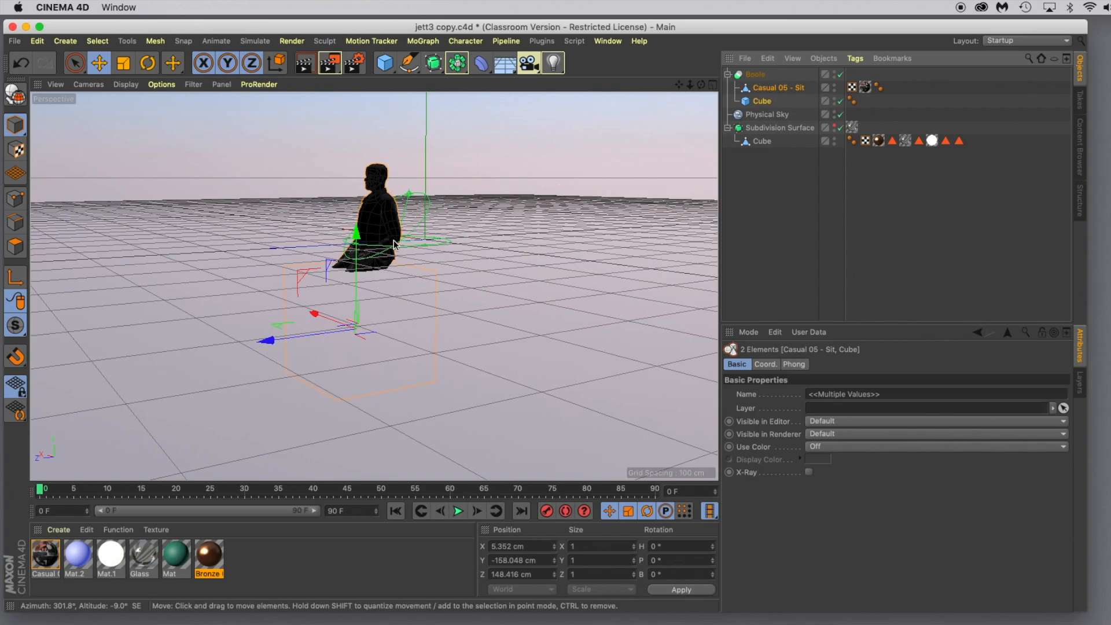
pyautogui.moveTo(355, 232); pyautogui.dragTo(357, 230)
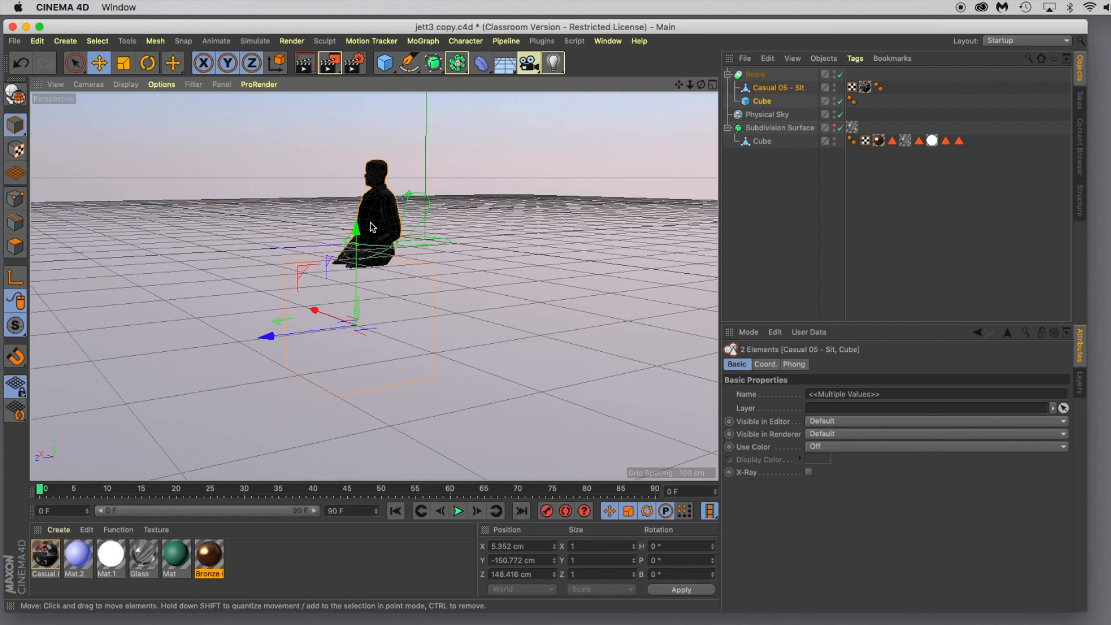
pyautogui.click(21, 61)
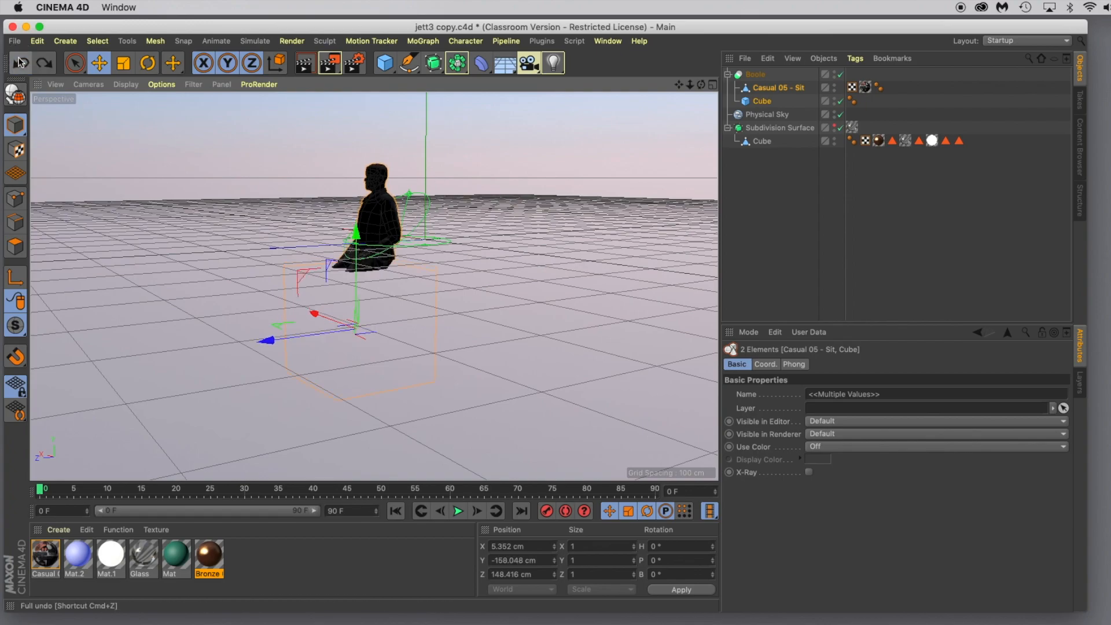
# - Merge the Boole, the seated figure and the cube into one polygon object with Connect Objects + Delete
pyautogui.click(755, 75)
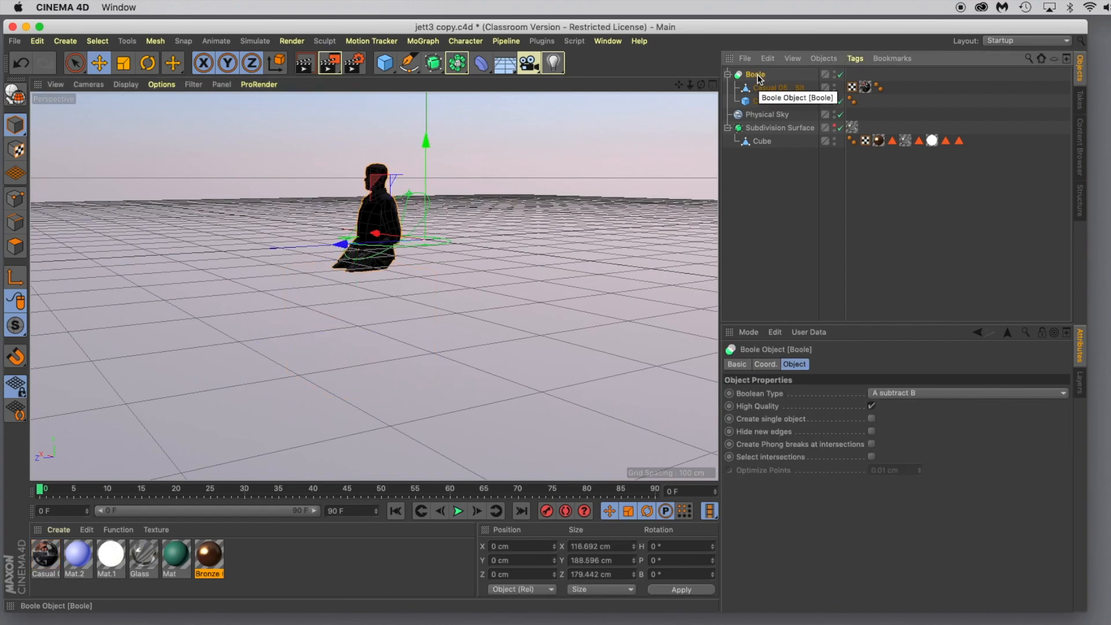
pyautogui.middleClick(757, 78)
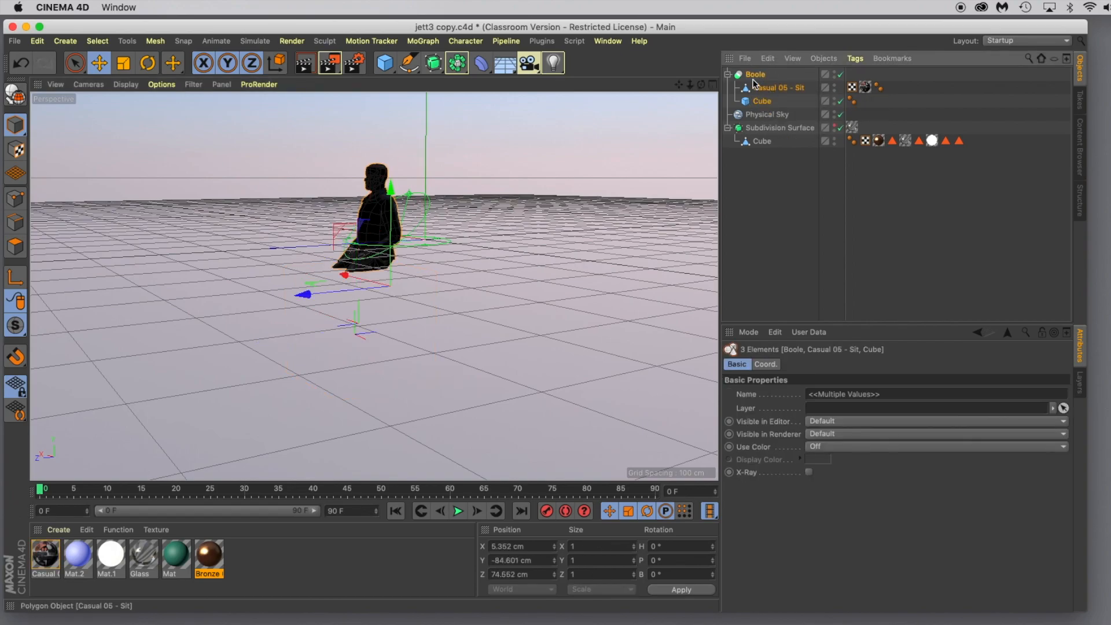
pyautogui.rightClick(758, 78)
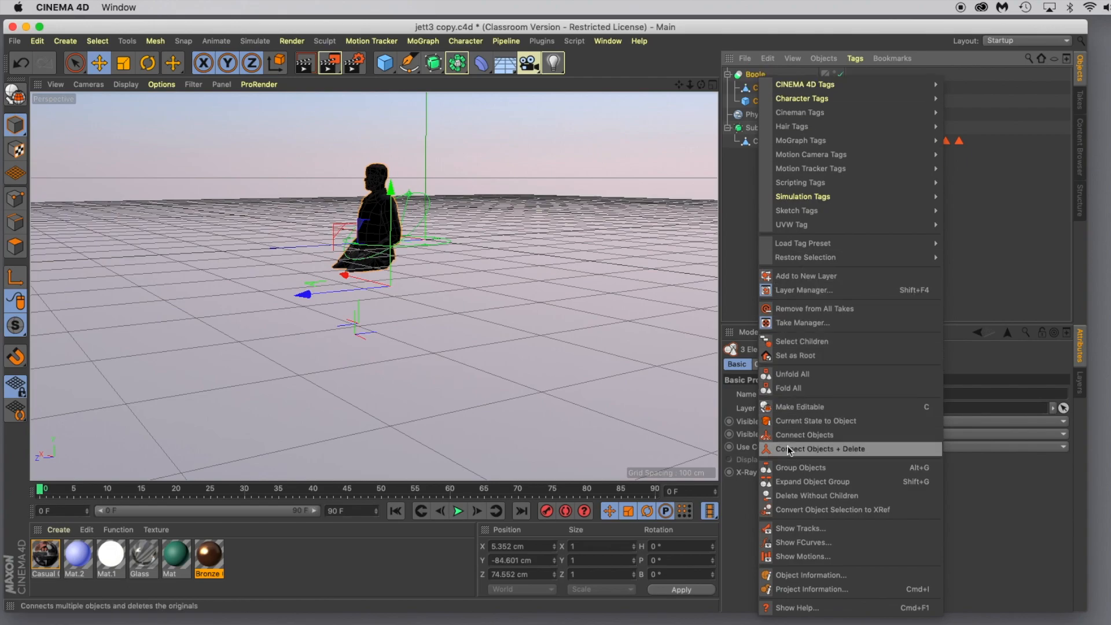
pyautogui.click(805, 449)
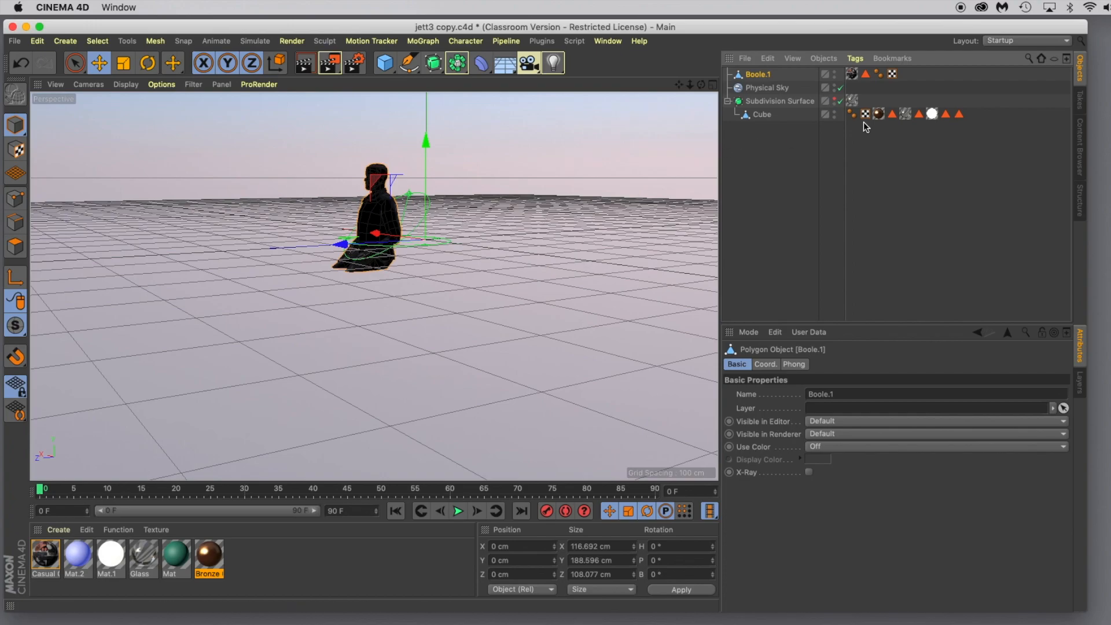
# - Show the plane's Subdivision Surface again and move the cut pilot within the cockpit to about X -9.2 and Z 14.5 cm
pyautogui.click(835, 100)
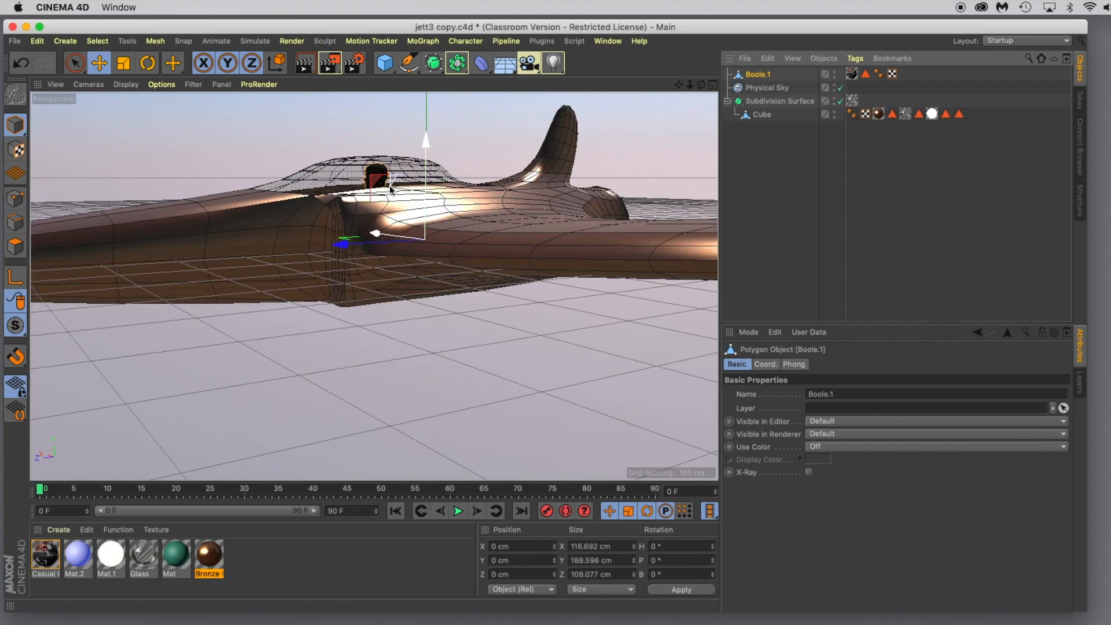
pyautogui.moveTo(346, 243); pyautogui.dragTo(342, 245)
pyautogui.keyDown('alt'); pyautogui.moveTo(322, 285); pyautogui.dragTo(488, 355); pyautogui.keyUp('alt')
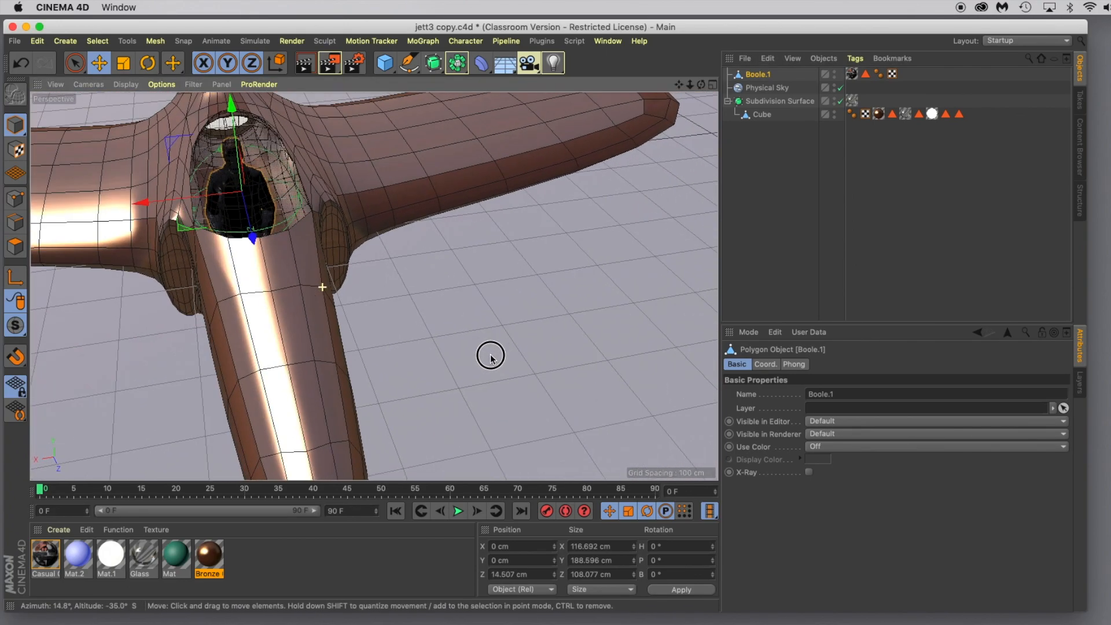
pyautogui.moveTo(151, 204); pyautogui.dragTo(140, 208)
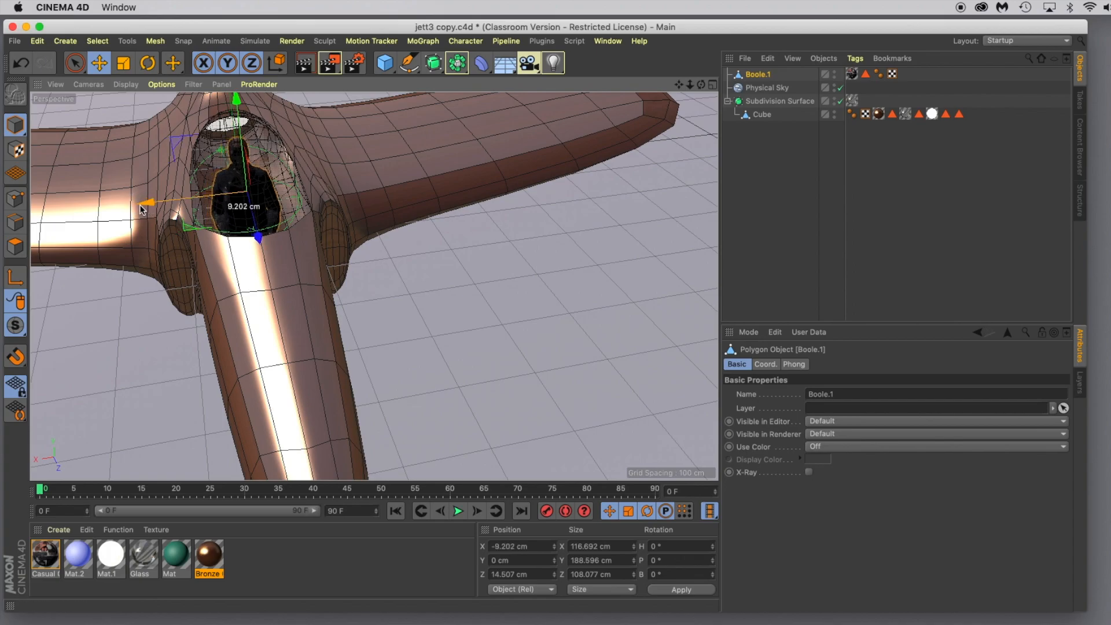
# - Parent the pilot object Boole.1 to the plane's Cube and move the whole Subdivision Surface to about Z 13.2 cm
pyautogui.keyDown('alt'); pyautogui.moveTo(446, 308); pyautogui.dragTo(331, 257); pyautogui.keyUp('alt')
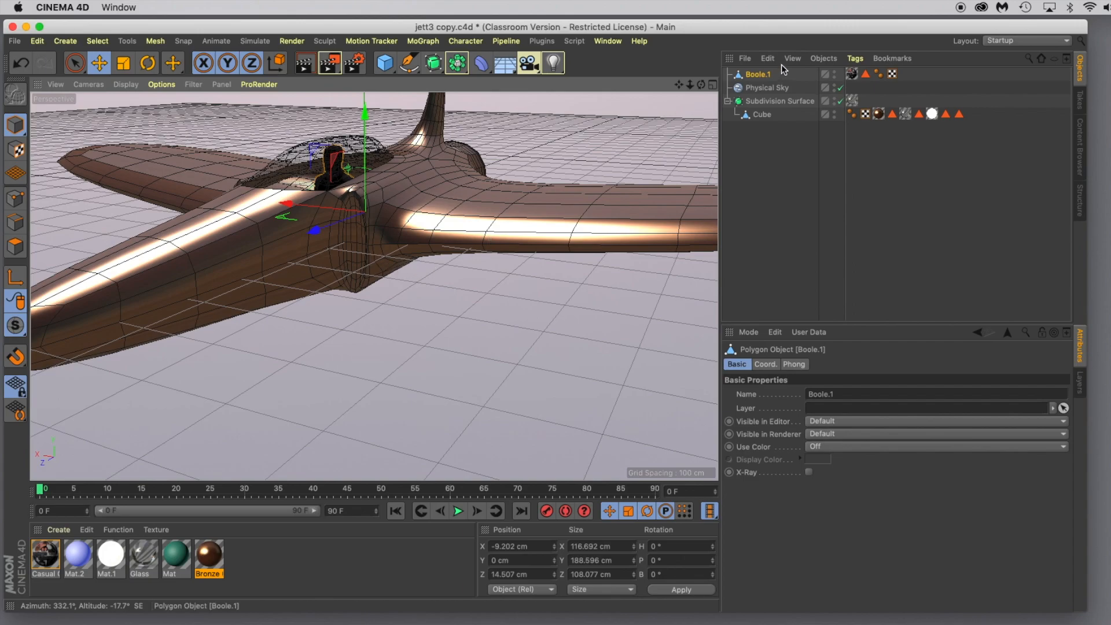
pyautogui.moveTo(753, 80); pyautogui.dragTo(763, 116)
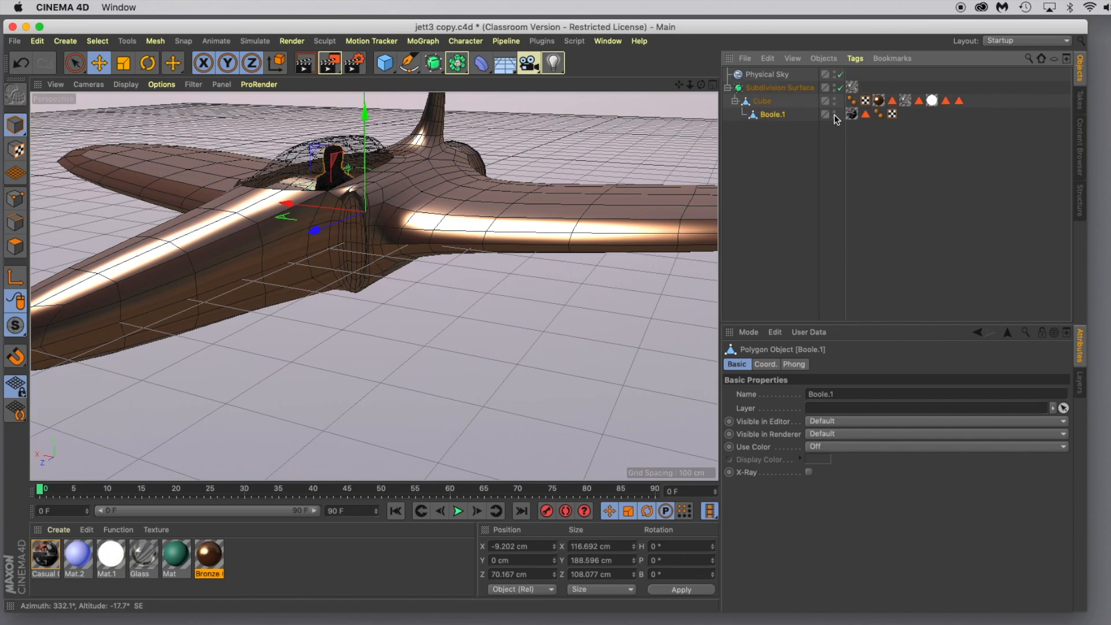
pyautogui.click(776, 88)
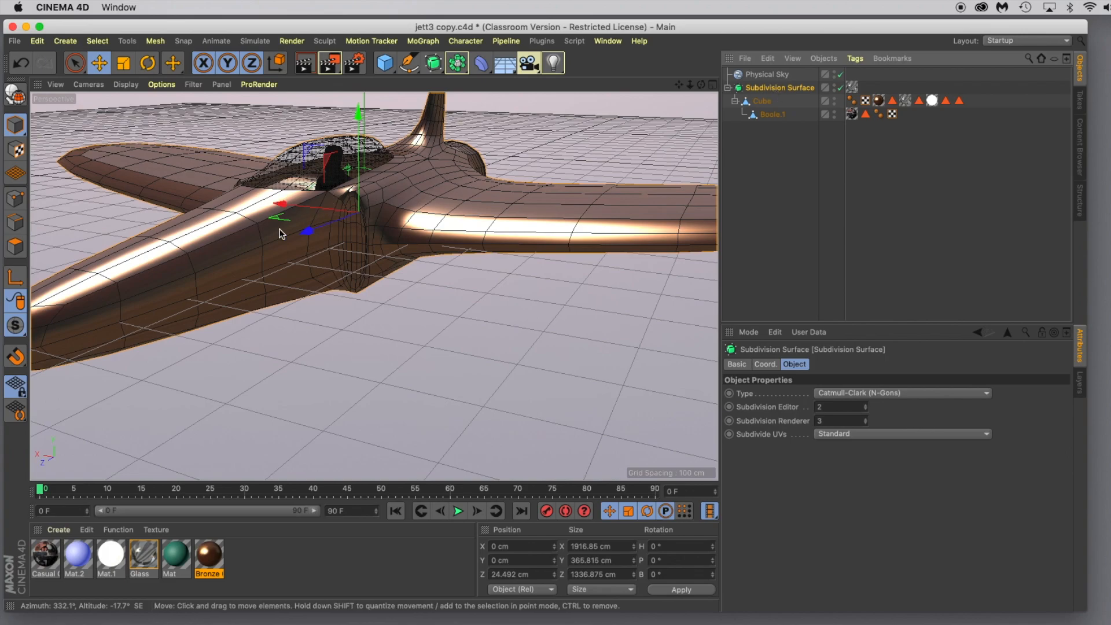
pyautogui.moveTo(303, 236)
pyautogui.mouseDown()
pyautogui.moveTo(265, 243)
pyautogui.moveTo(301, 232)
pyautogui.mouseUp()
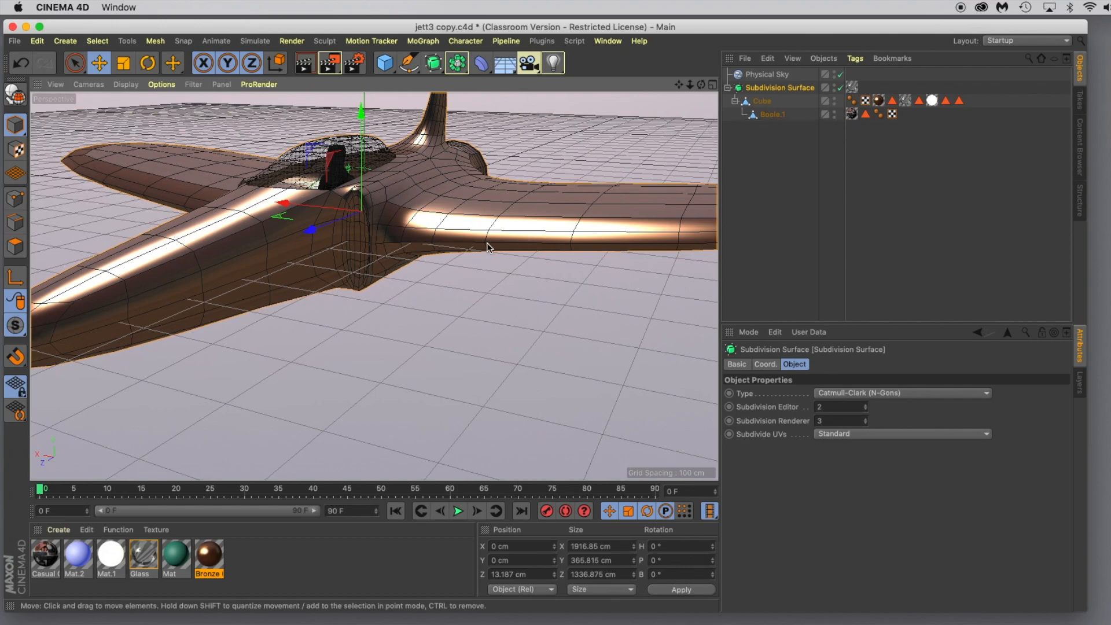
# - Enable the Glow channel on Mat.1, the white material of the plane's rear exhaust, and render the view
pyautogui.keyDown('alt'); pyautogui.moveTo(531, 306); pyautogui.dragTo(385, 342); pyautogui.keyUp('alt')
pyautogui.scroll(-8, 387, 324)
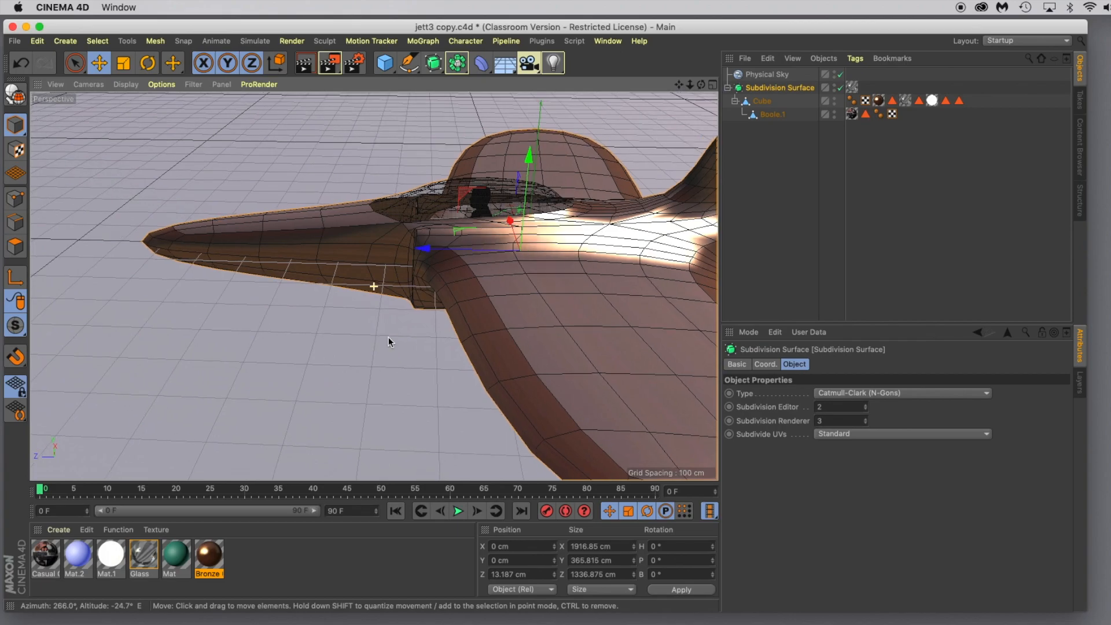
pyautogui.keyDown('alt'); pyautogui.moveTo(642, 334); pyautogui.dragTo(345, 328); pyautogui.keyUp('alt')
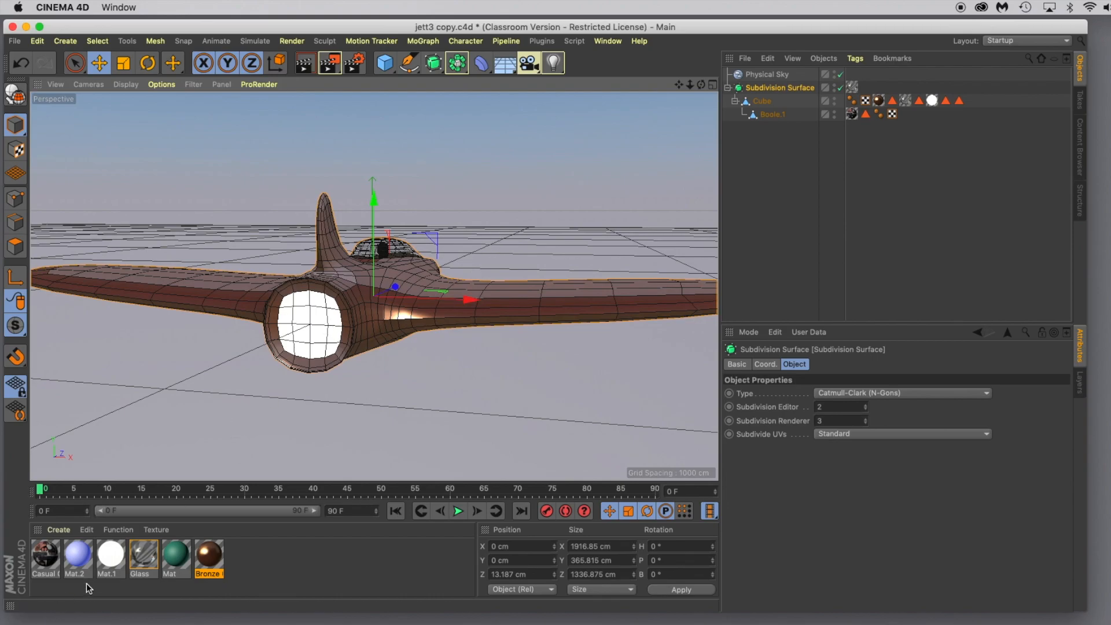
pyautogui.click(110, 554)
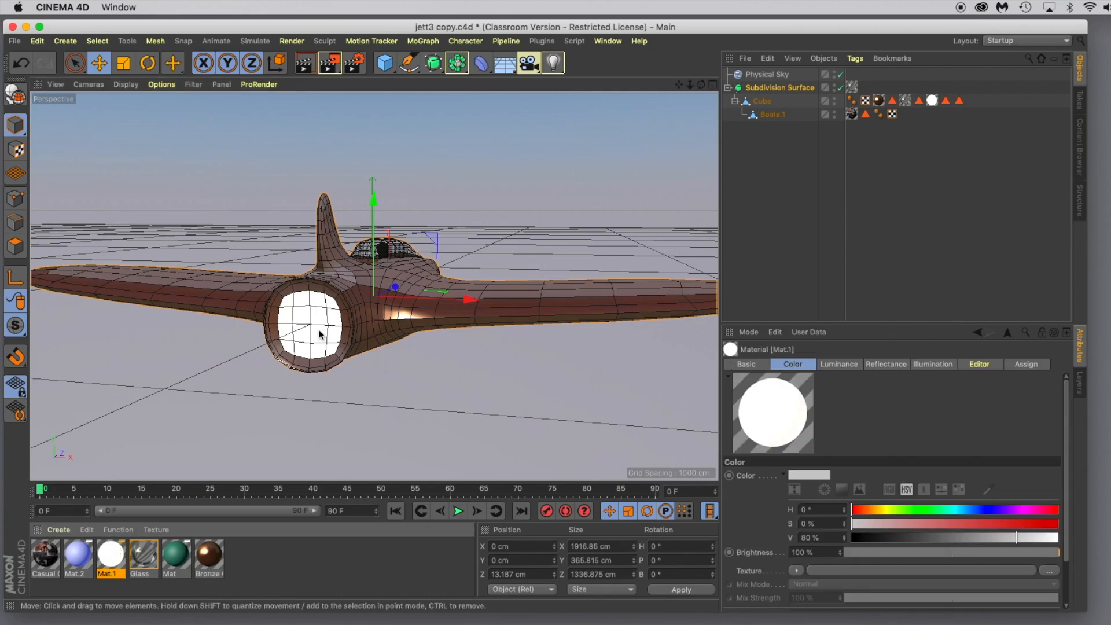
pyautogui.click(931, 101)
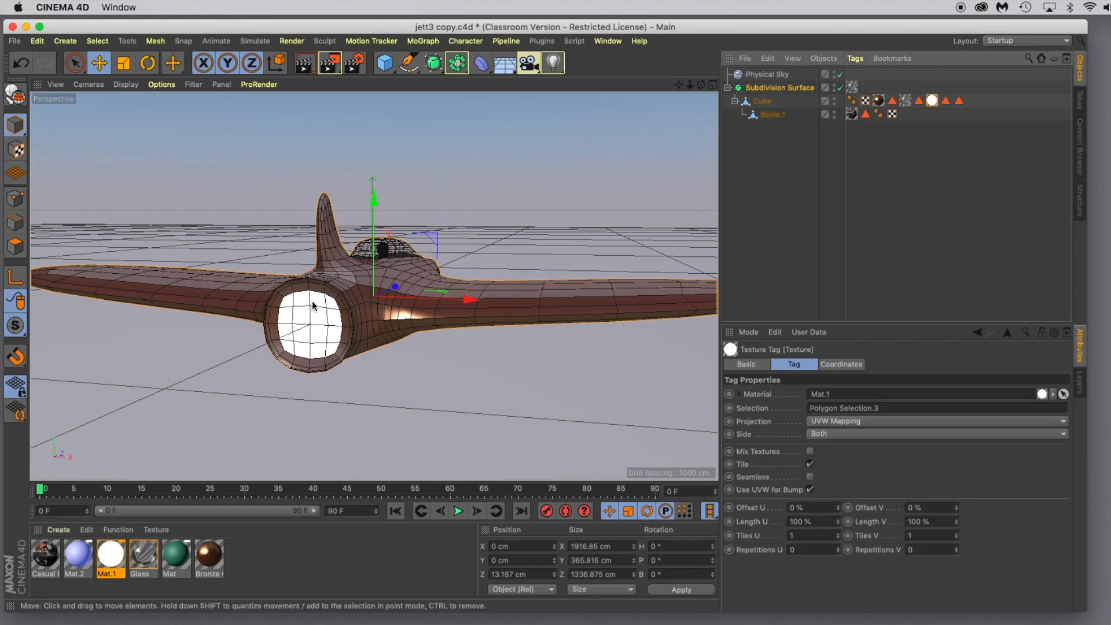
pyautogui.doubleClick(111, 557)
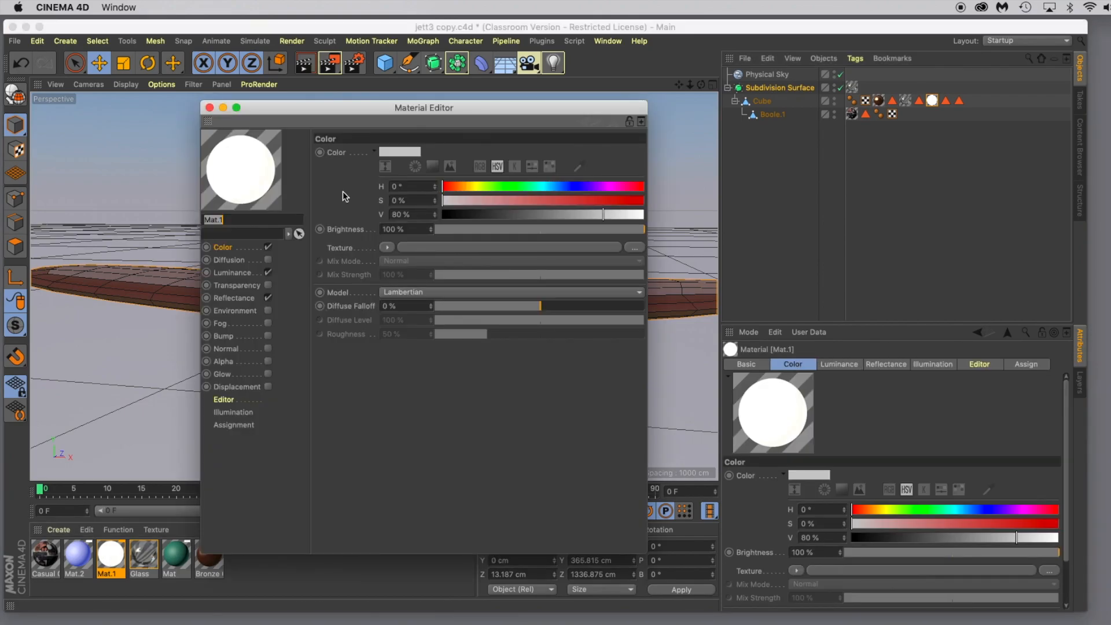
pyautogui.moveTo(297, 110); pyautogui.dragTo(665, 58)
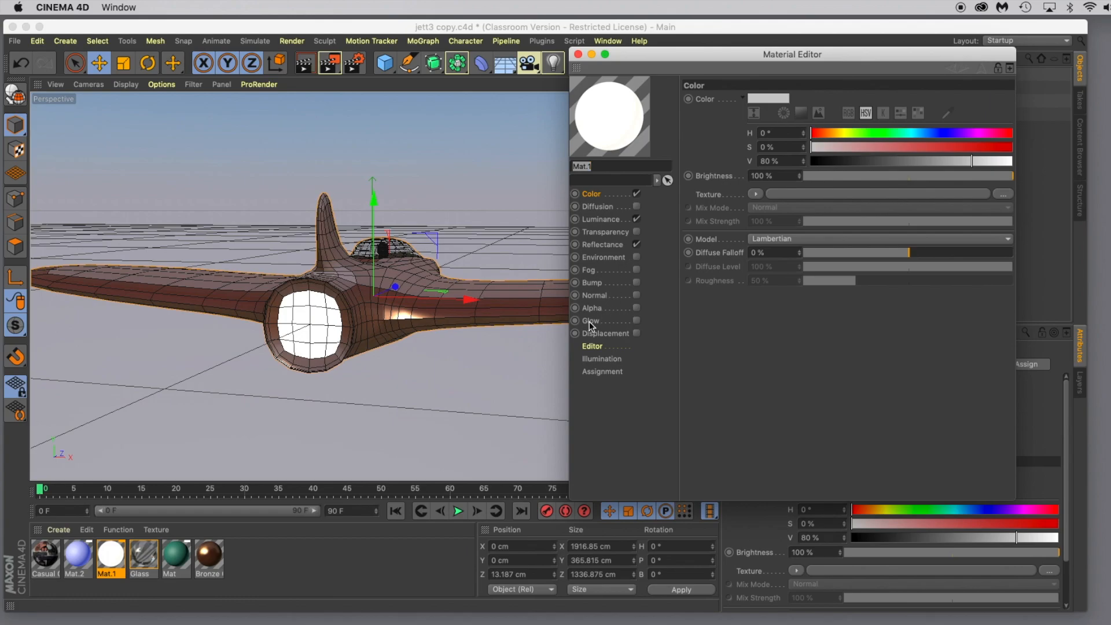
pyautogui.click(637, 320)
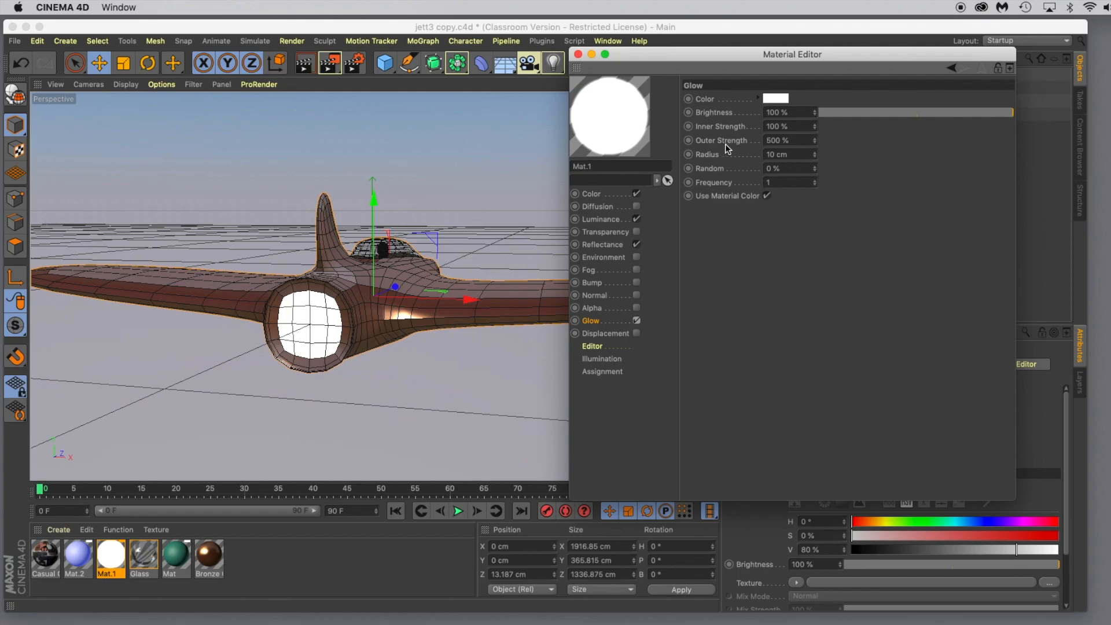
pyautogui.doubleClick(780, 141)
pyautogui.click(767, 249)
pyautogui.click(578, 54)
pyautogui.click(301, 65)
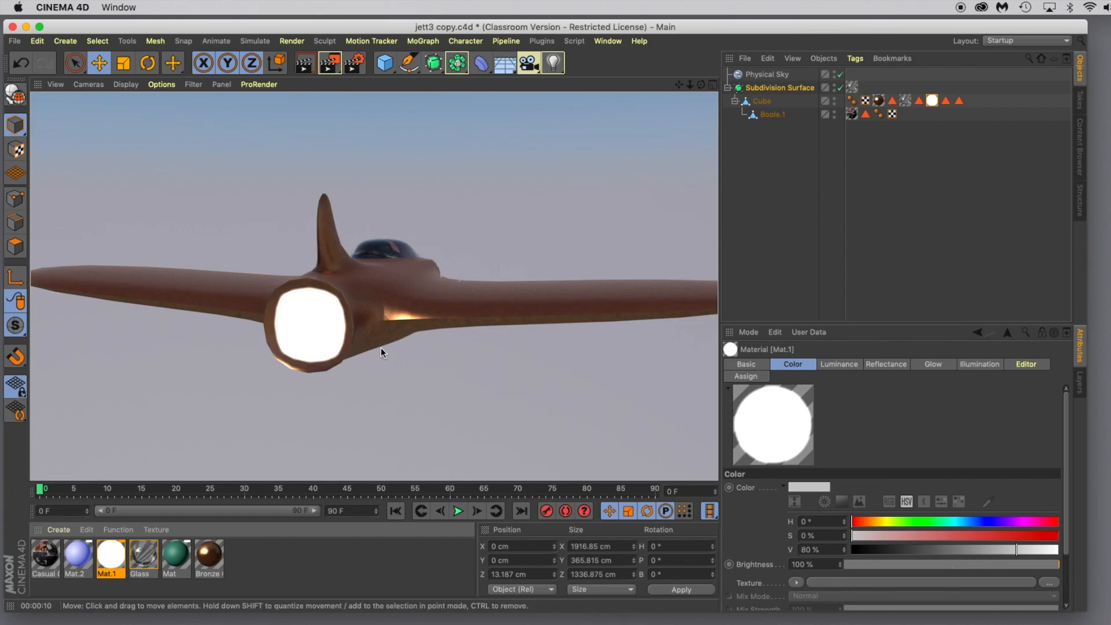
# - Select the two front engine intake polygons on the plane's Cube and apply the Mat.1 material to them
pyautogui.click(417, 372)
pyautogui.keyDown('alt'); pyautogui.moveTo(480, 383); pyautogui.dragTo(246, 332); pyautogui.keyUp('alt')
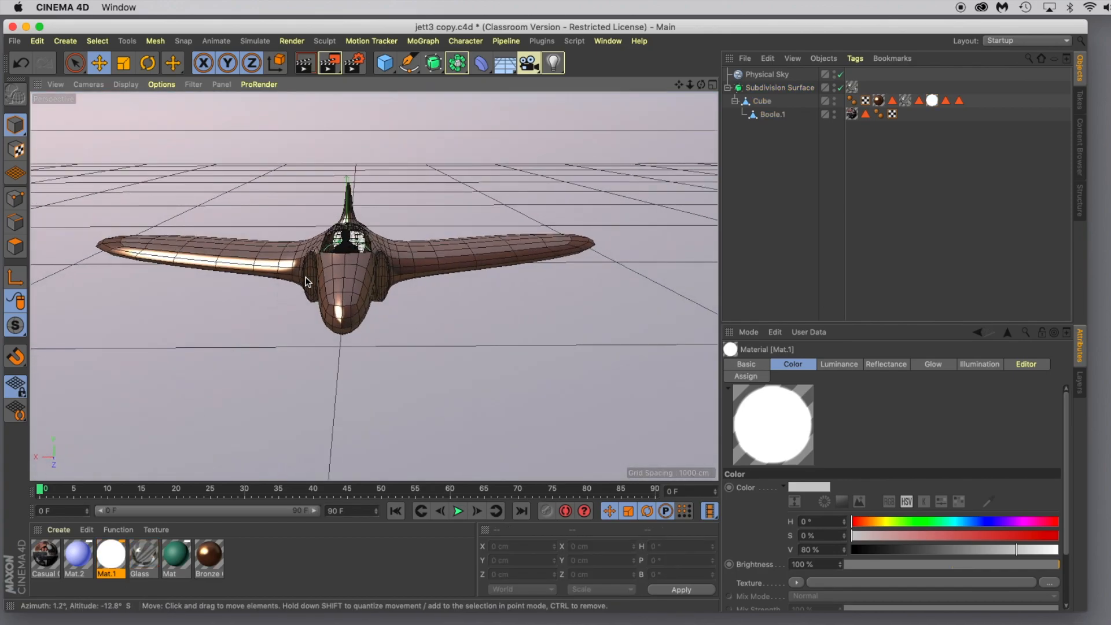
pyautogui.click(775, 87)
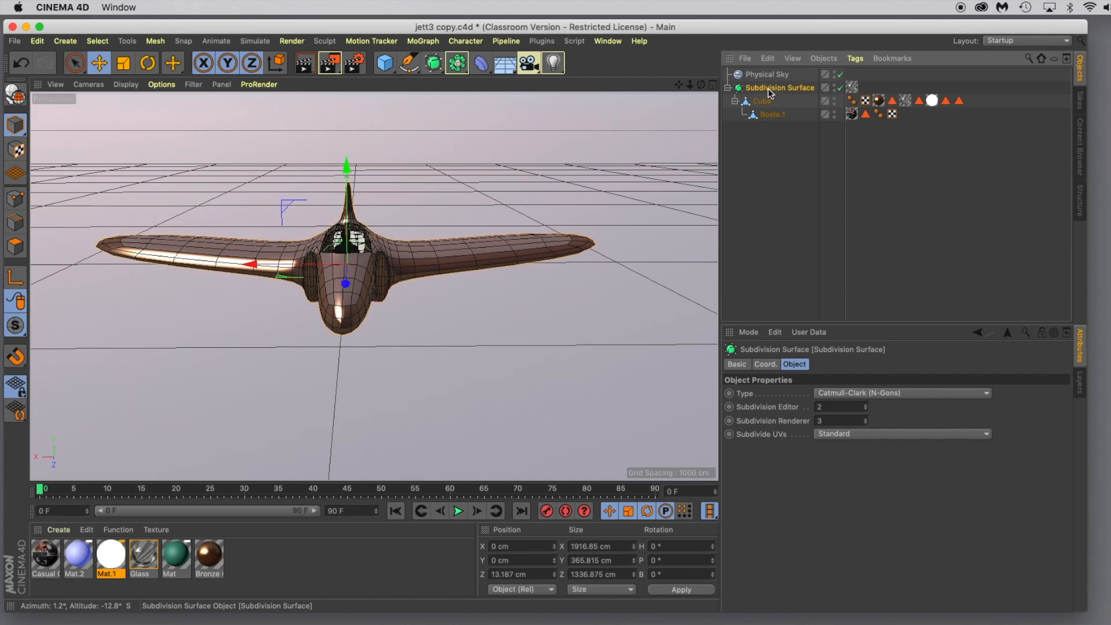
pyautogui.click(763, 101)
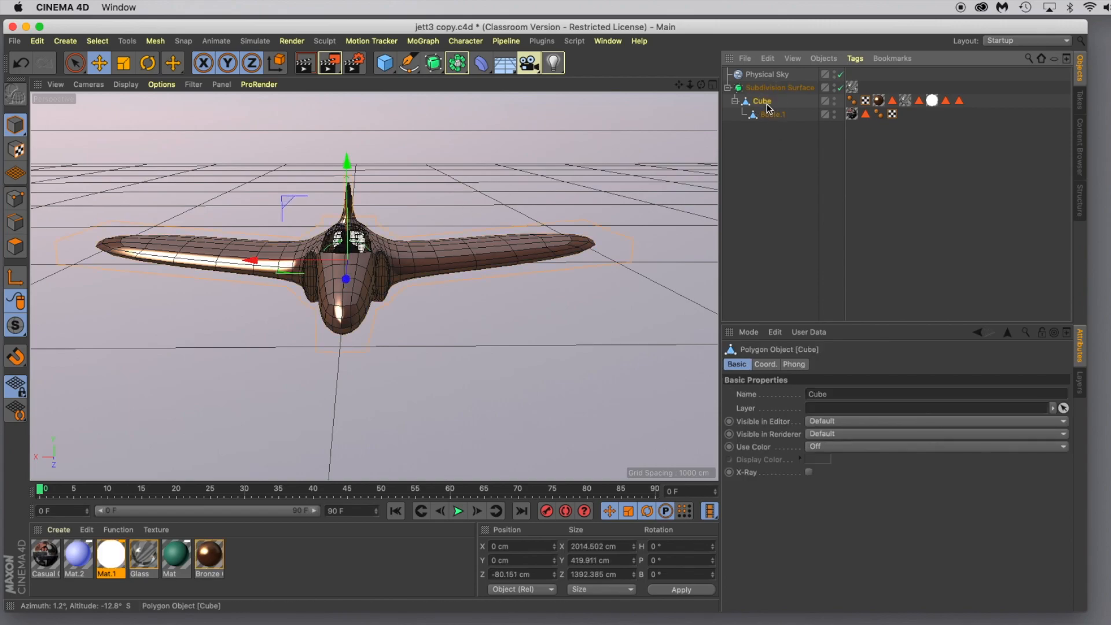
pyautogui.click(15, 246)
pyautogui.click(311, 277)
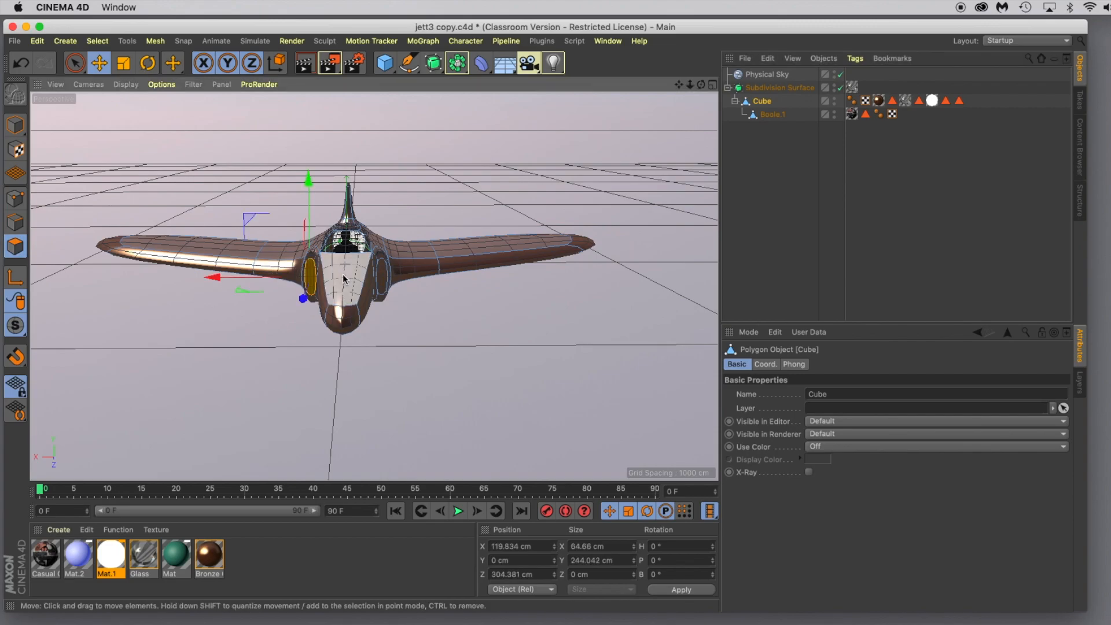
pyautogui.keyDown('shift'); pyautogui.click(381, 277); pyautogui.keyUp('shift')
pyautogui.moveTo(291, 334); pyautogui.dragTo(304, 316)
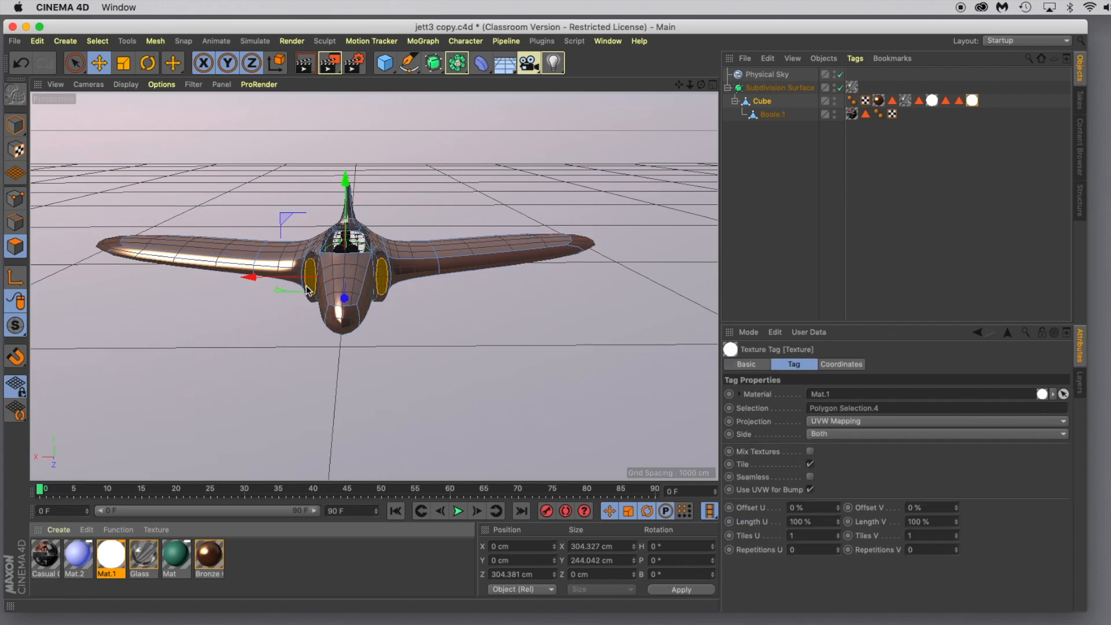
# - Deselect the intake polygons and render the plane from an angled front view to check the glowing intakes
pyautogui.click(446, 424)
pyautogui.keyDown('alt'); pyautogui.moveTo(474, 415); pyautogui.dragTo(442, 417); pyautogui.keyUp('alt')
pyautogui.scroll(4, 439, 417)
pyautogui.scroll(-2, 439, 417)
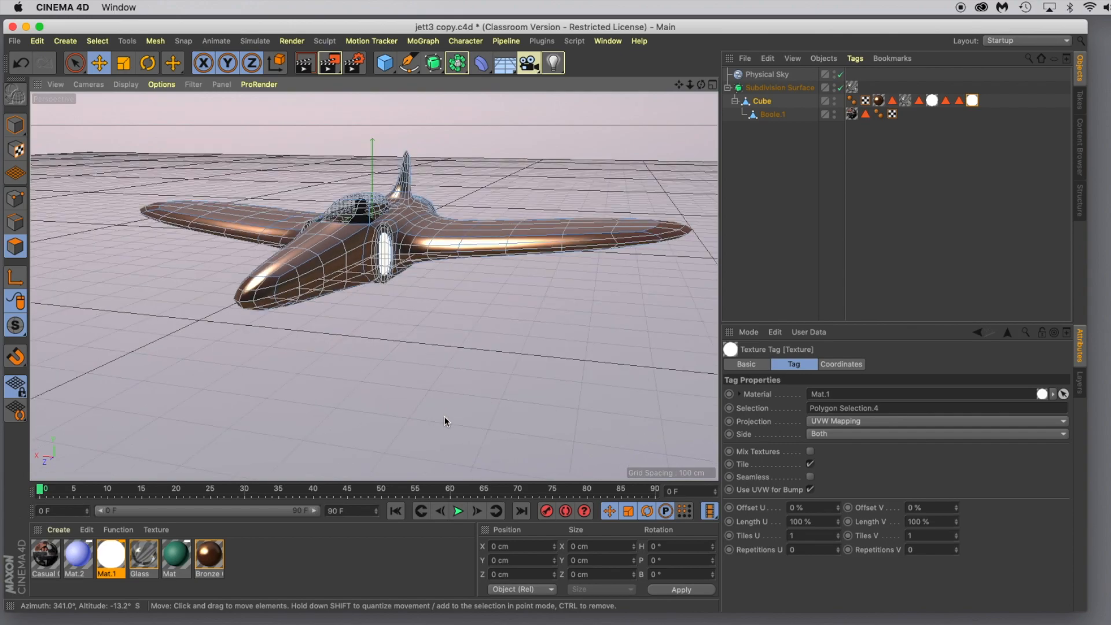
pyautogui.click(305, 63)
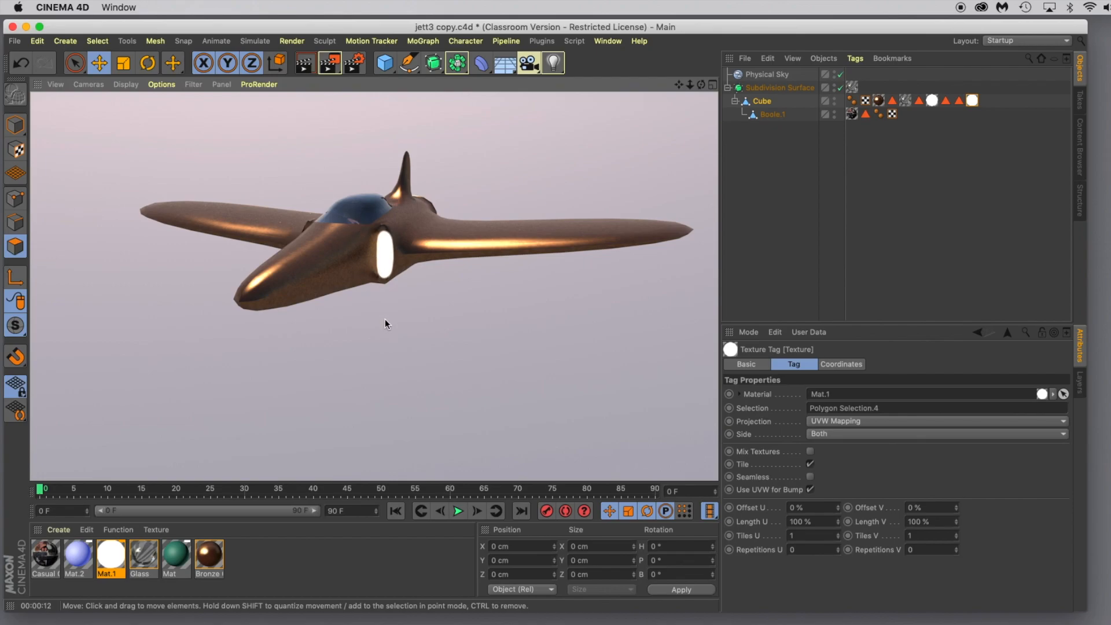
# - Merge the Subdivision Surface, Cube and Boole.1 into one polygon object with Connect Objects + Delete
pyautogui.scroll(2, 384, 318)
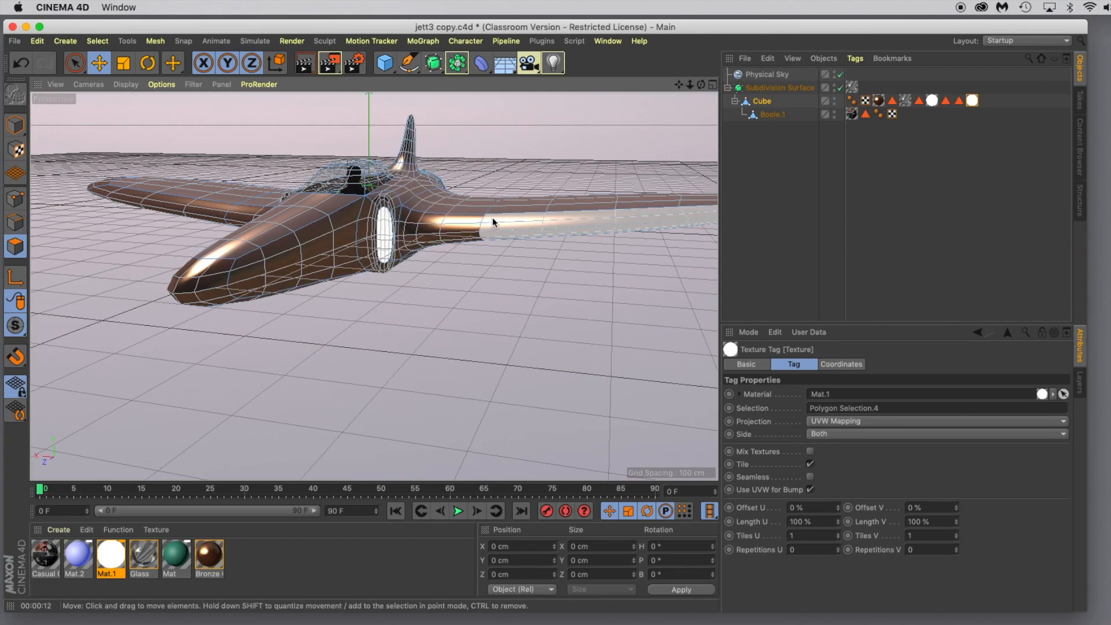
pyautogui.moveTo(470, 282)
pyautogui.keyDown('alt'); pyautogui.mouseDown()
pyautogui.moveTo(454, 285)
pyautogui.moveTo(485, 283)
pyautogui.mouseUp(); pyautogui.keyUp('alt')
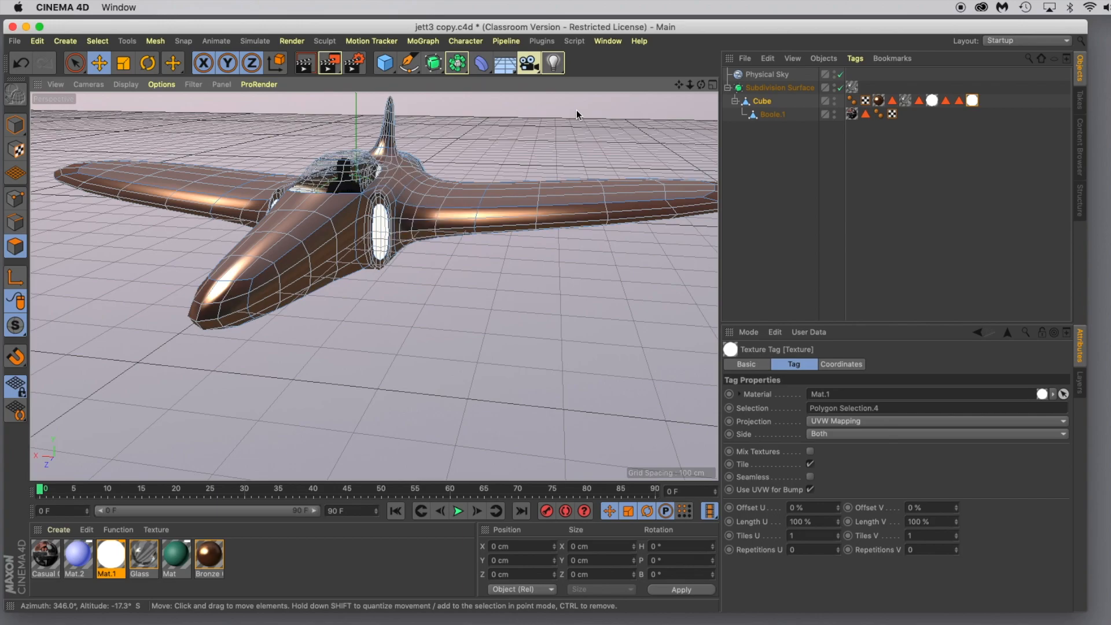
pyautogui.click(762, 89)
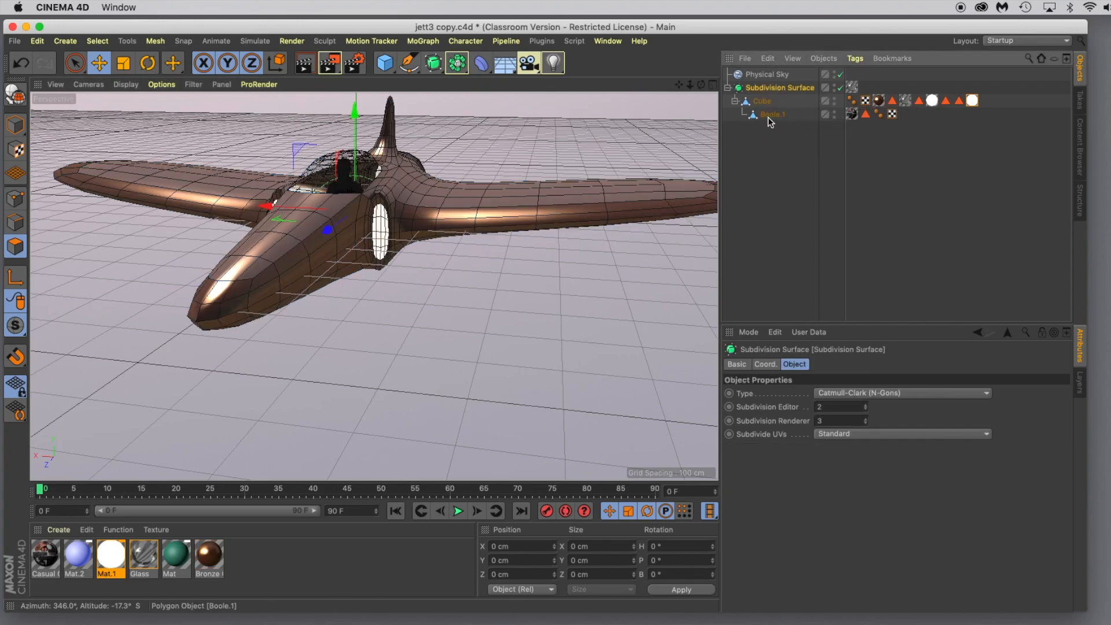
pyautogui.keyDown('shift'); pyautogui.click(769, 115); pyautogui.keyUp('shift')
pyautogui.rightClick(762, 88)
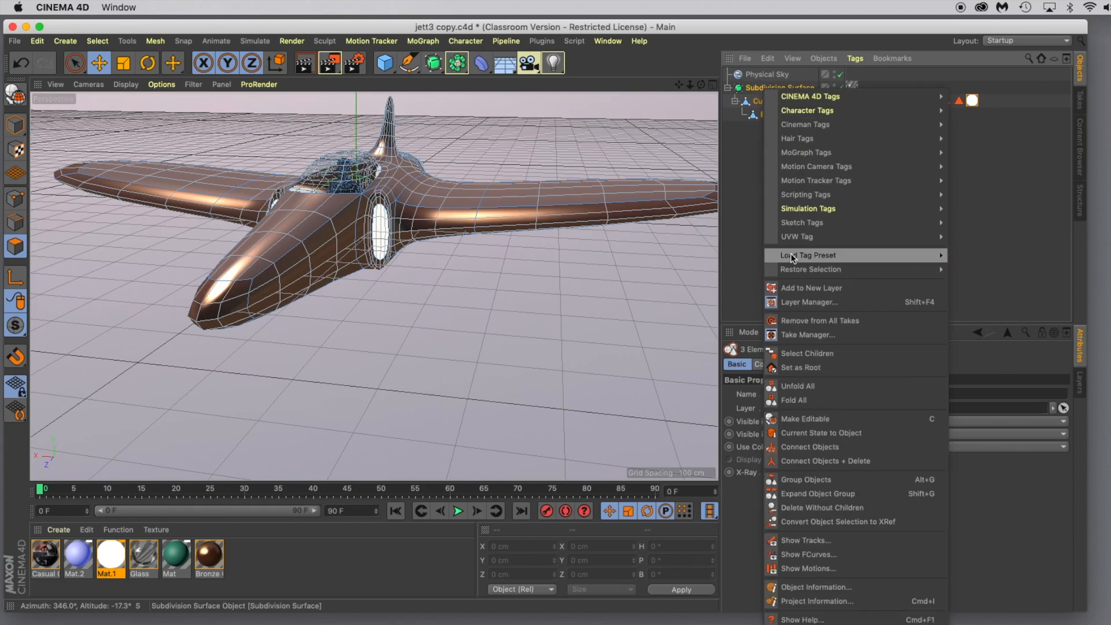
pyautogui.click(799, 463)
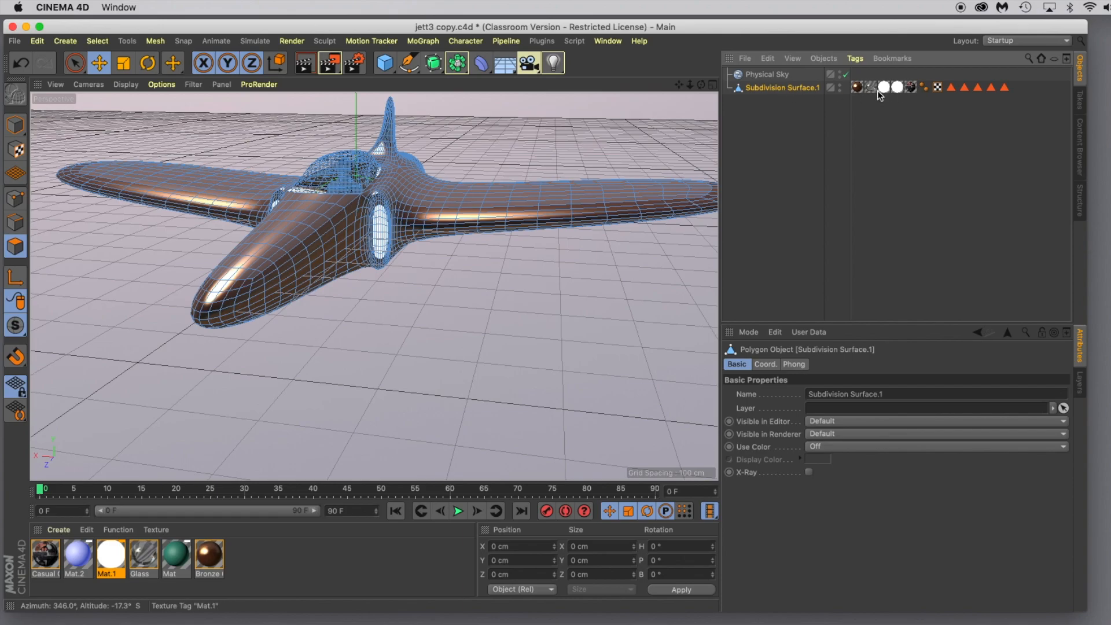
# - Switch to Model mode and raise the merged plane above the ground to about Y 1953.5 cm
pyautogui.click(16, 124)
pyautogui.moveTo(324, 233)
pyautogui.mouseDown()
pyautogui.moveTo(277, 265)
pyautogui.moveTo(320, 240)
pyautogui.mouseUp()
pyautogui.moveTo(349, 114)
pyautogui.mouseDown()
pyautogui.moveTo(357, 124)
pyautogui.moveTo(352, 109)
pyautogui.mouseUp()
pyautogui.scroll(-5, 434, 237)
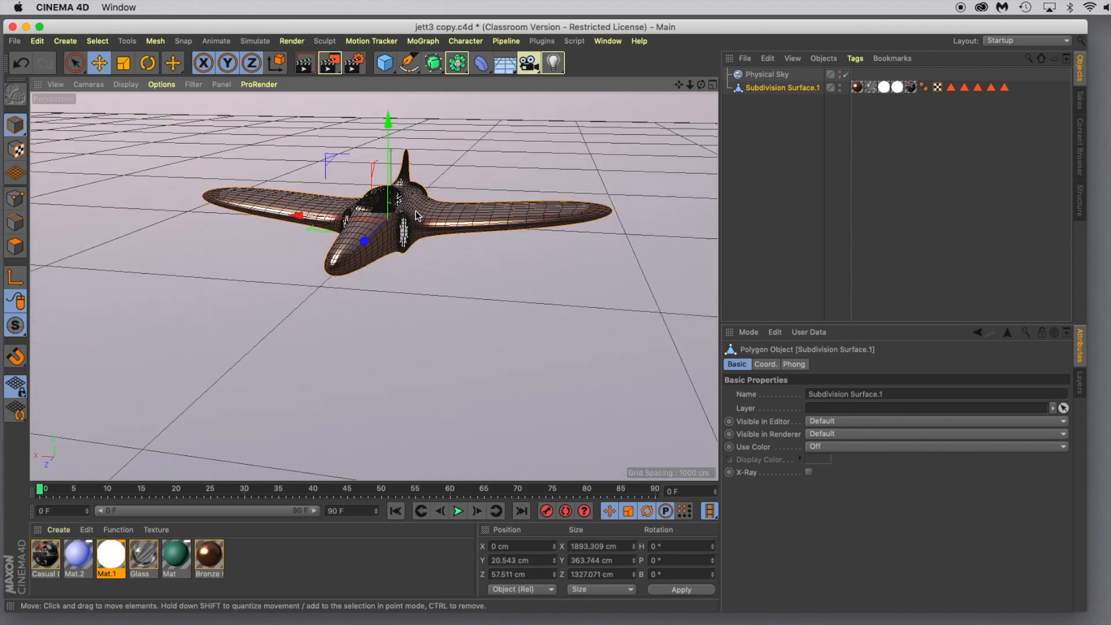
pyautogui.scroll(-5, 476, 279)
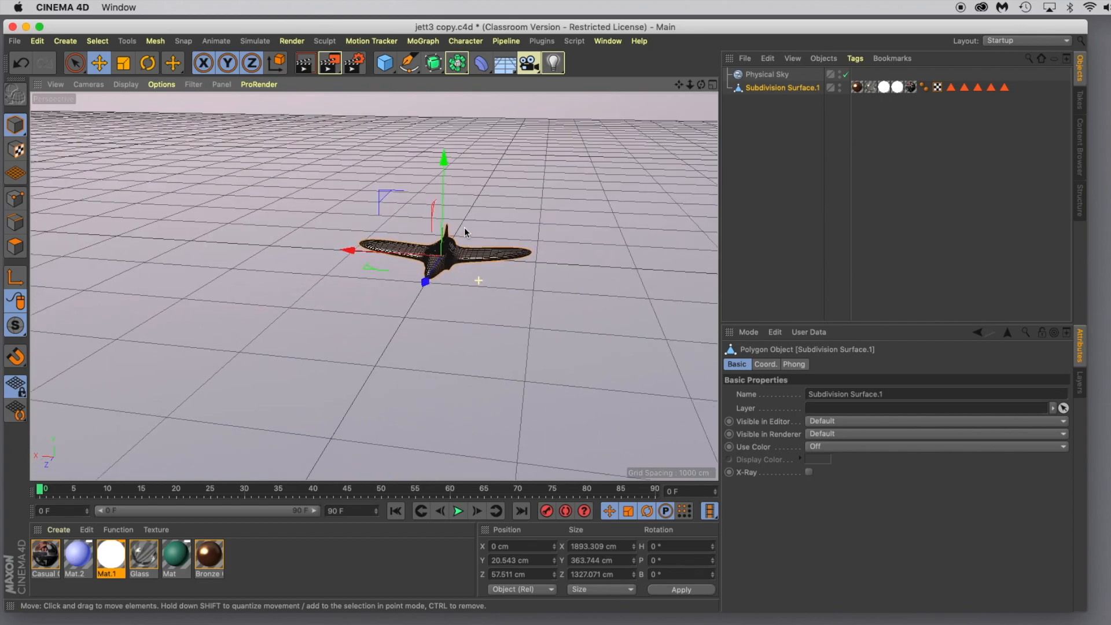
pyautogui.moveTo(442, 165); pyautogui.dragTo(437, 58)
pyautogui.scroll(-5, 506, 324)
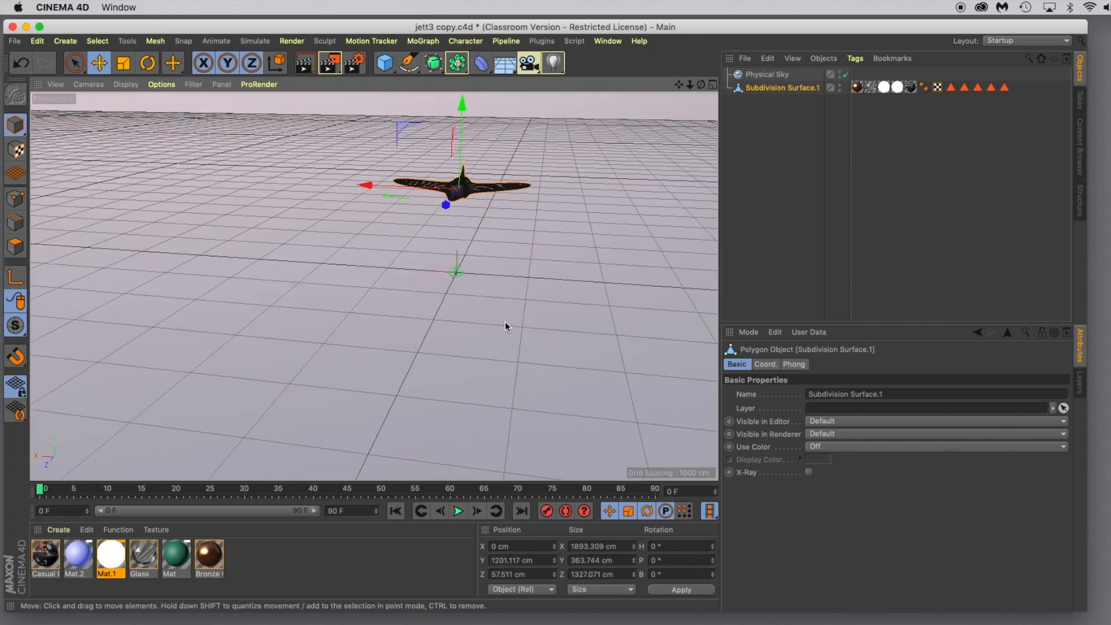
pyautogui.moveTo(474, 174); pyautogui.dragTo(477, 135)
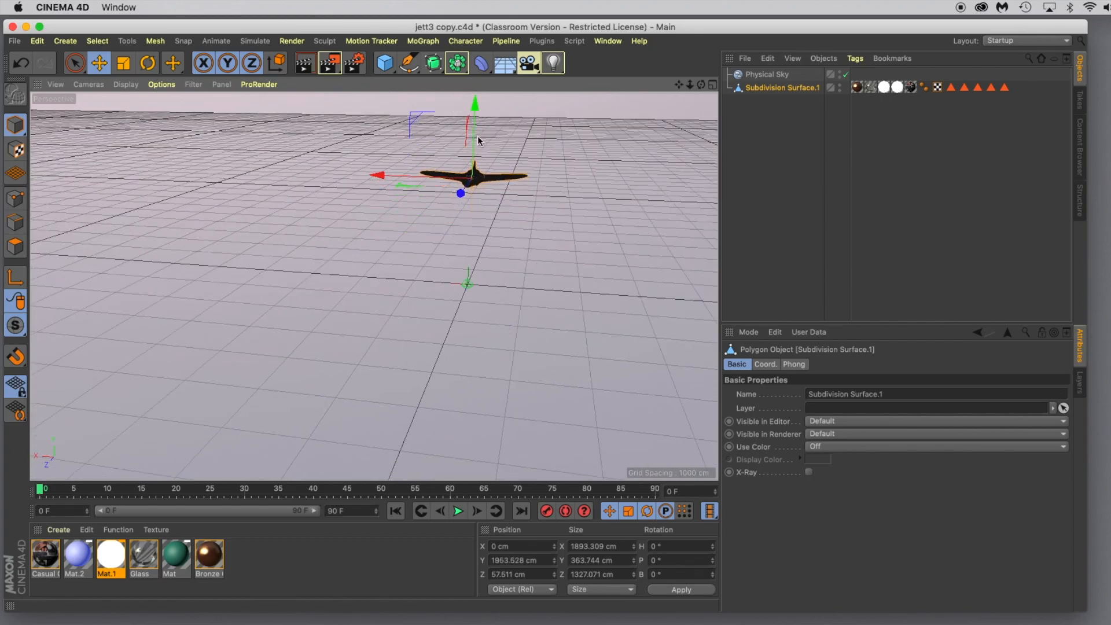
# - Examine the raised plane from several angles and frame it in the perspective view
pyautogui.moveTo(572, 272)
pyautogui.keyDown('alt'); pyautogui.mouseDown()
pyautogui.moveTo(520, 310)
pyautogui.moveTo(486, 300)
pyautogui.moveTo(492, 273)
pyautogui.mouseUp(); pyautogui.keyUp('alt')
pyautogui.moveTo(679, 85); pyautogui.dragTo(672, 19)
pyautogui.scroll(-2, 572, 335)
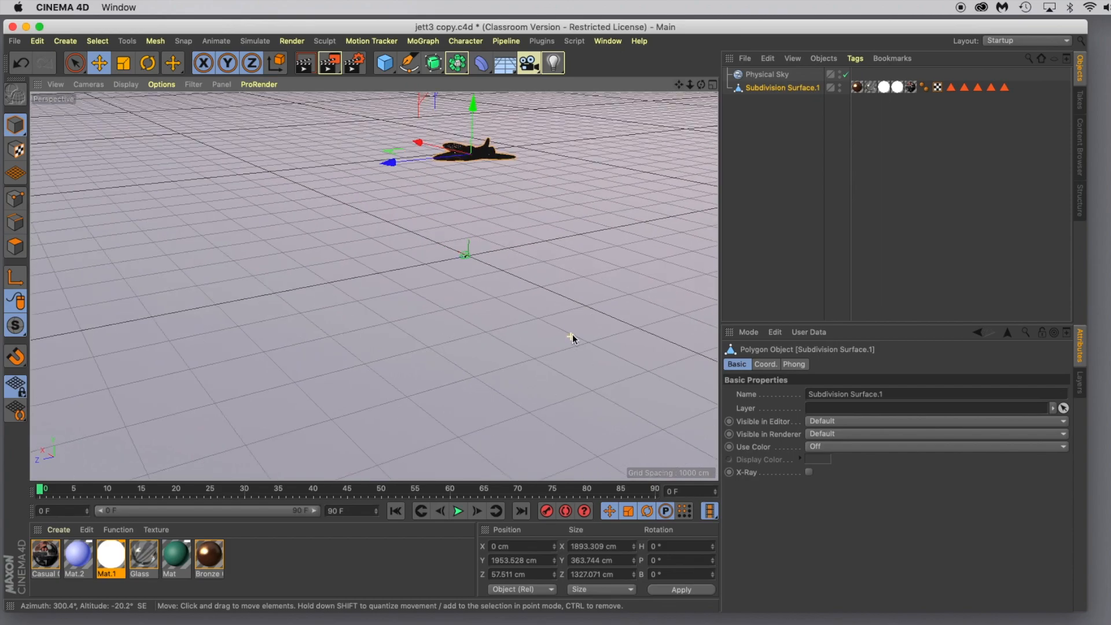
pyautogui.keyDown('alt'); pyautogui.moveTo(525, 334); pyautogui.dragTo(618, 360); pyautogui.keyUp('alt')
pyautogui.click(768, 88)
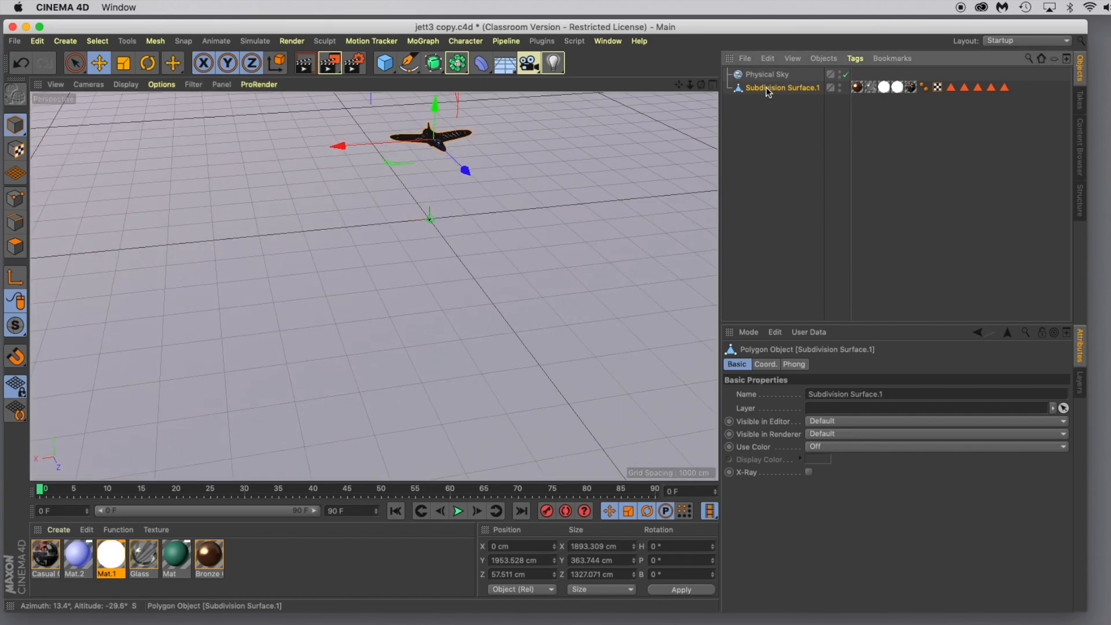
pyautogui.scroll(-3, 501, 351)
pyautogui.scroll(8, 501, 350)
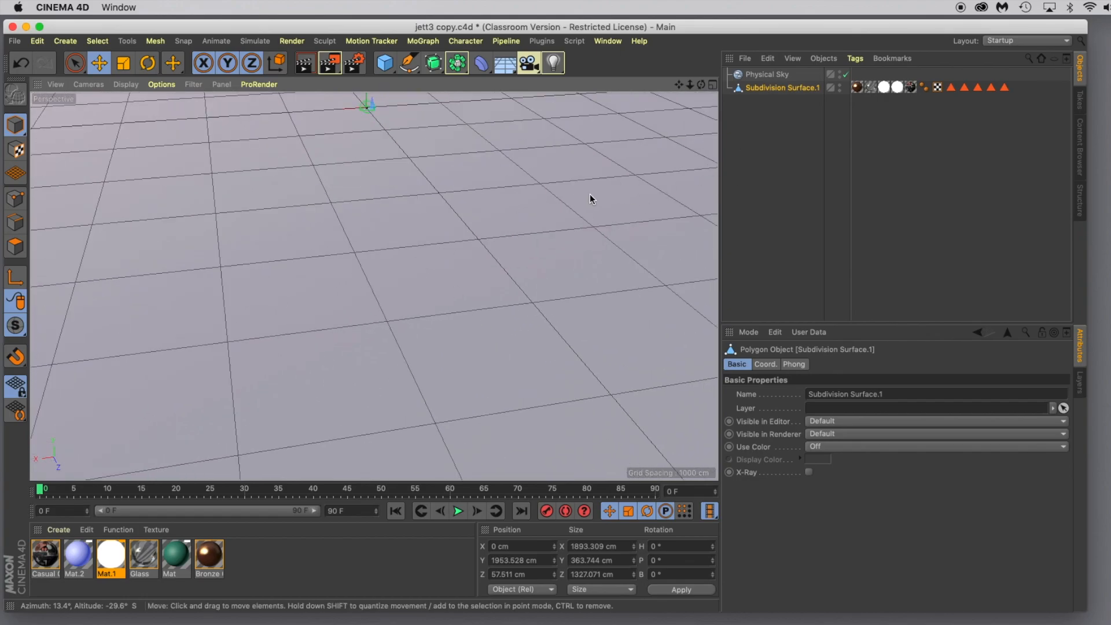
pyautogui.press('o')
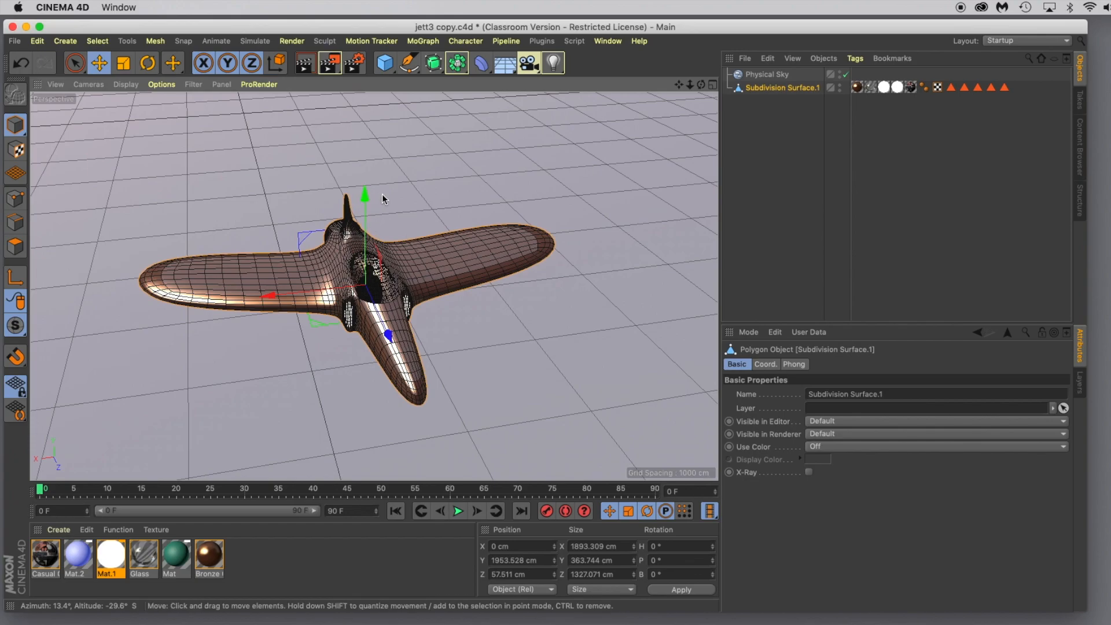
# - Fit the plane in the Top, Right and Front views and return to the full-size perspective view
pyautogui.click(714, 85)
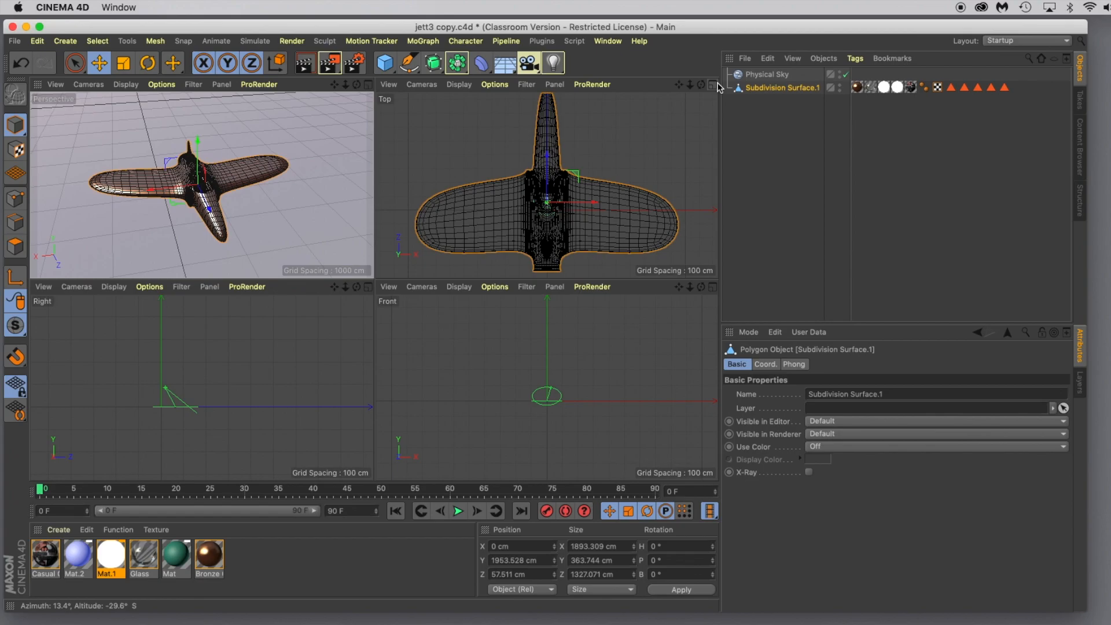
pyautogui.click(453, 168)
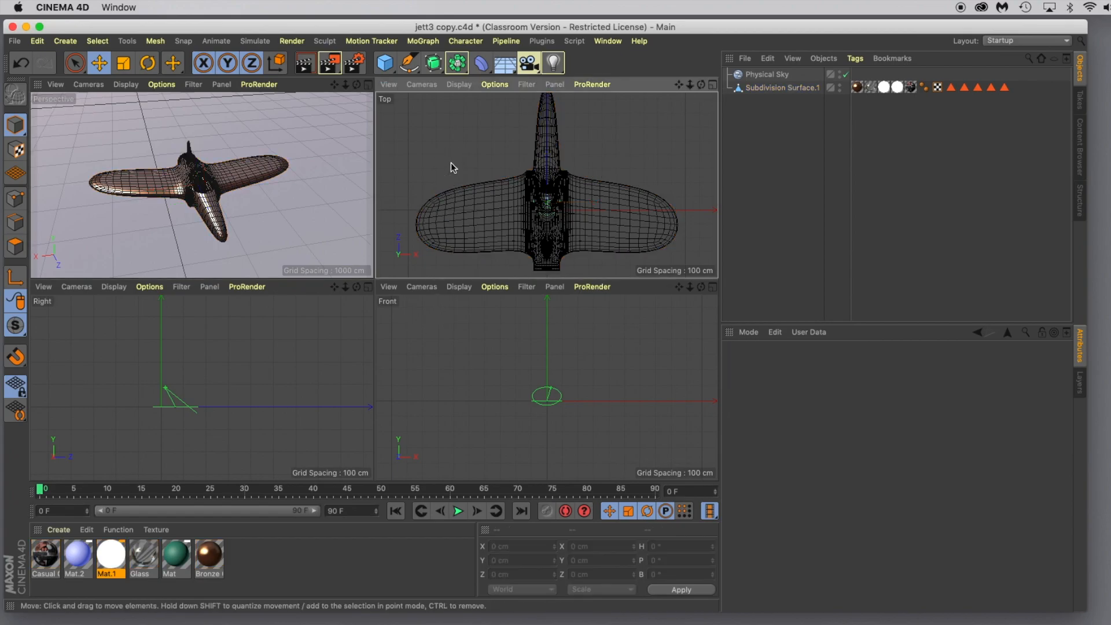
pyautogui.press('h')
pyautogui.click(251, 341)
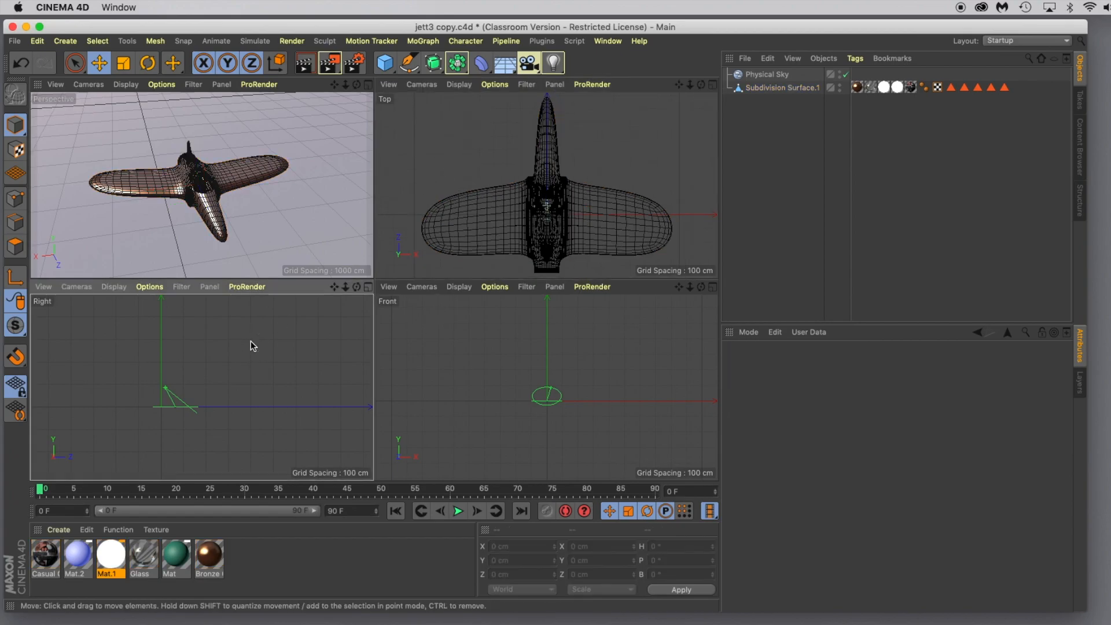
pyautogui.press('h')
pyautogui.click(458, 349)
pyautogui.press('h')
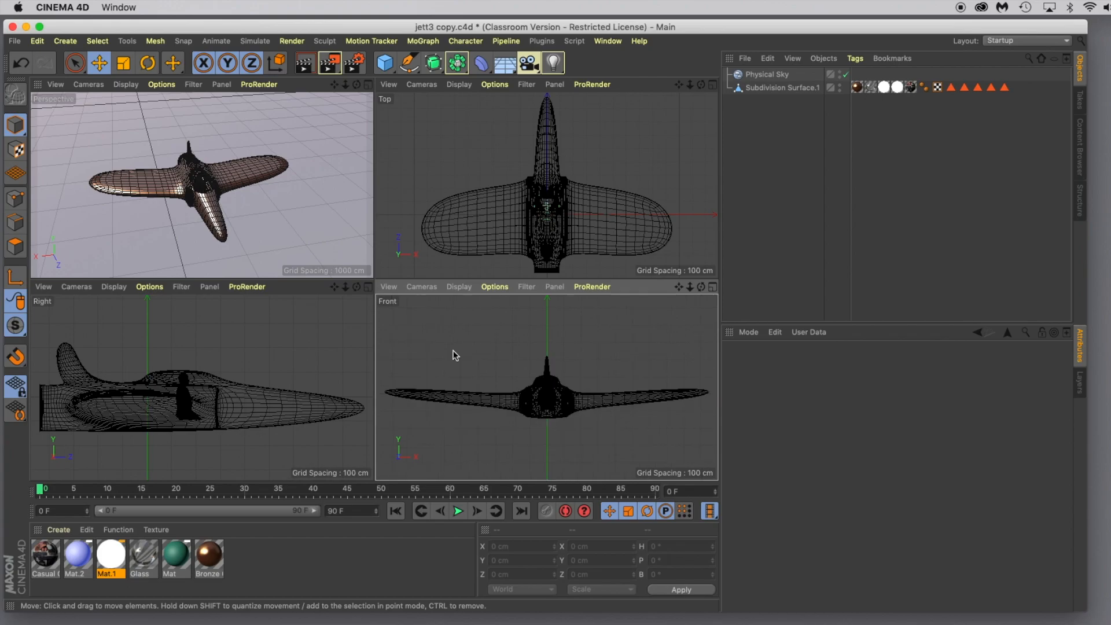
pyautogui.click(299, 199)
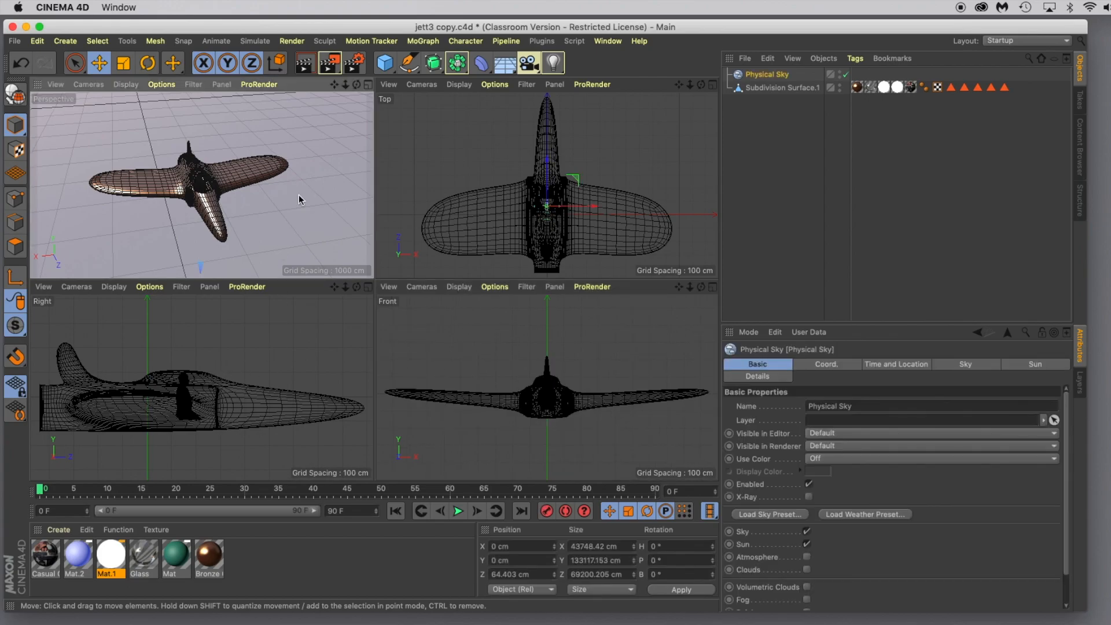
pyautogui.click(368, 84)
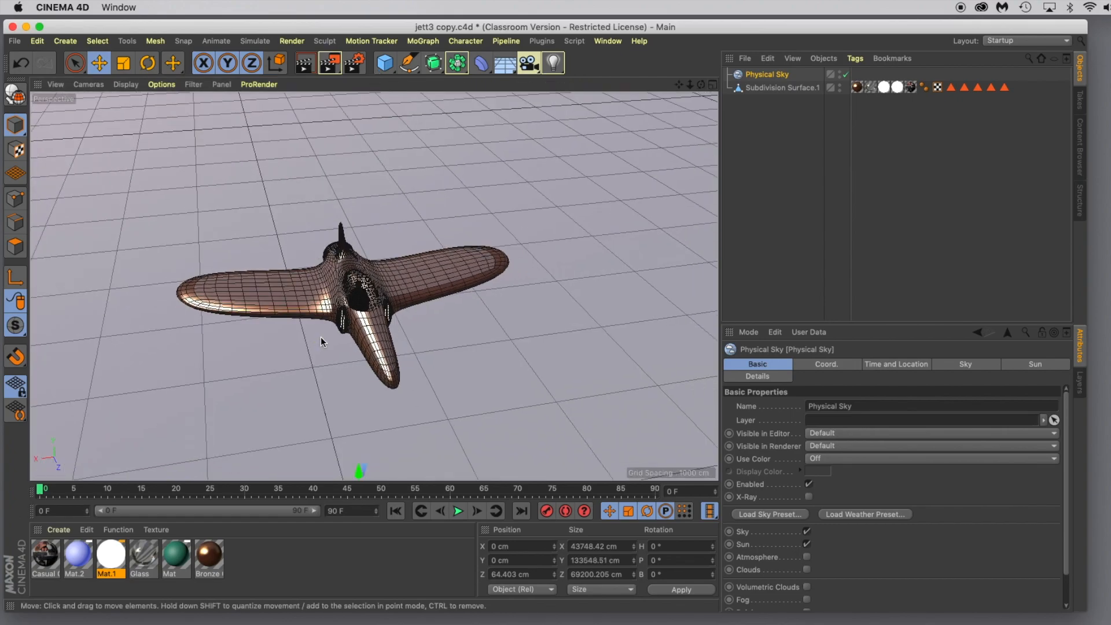
# - Bank the merged plane with the Rotate tool to about -33° on its B axis
pyautogui.scroll(5, 320, 337)
pyautogui.keyDown('alt'); pyautogui.moveTo(309, 402); pyautogui.dragTo(156, 356); pyautogui.keyUp('alt')
pyautogui.click(756, 87)
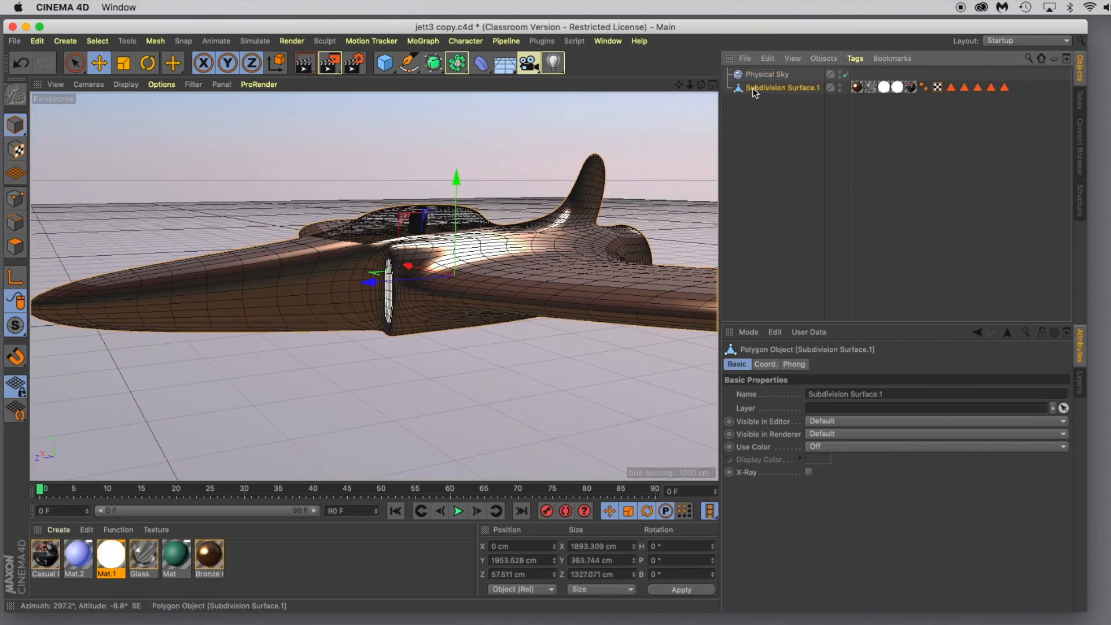
pyautogui.click(150, 63)
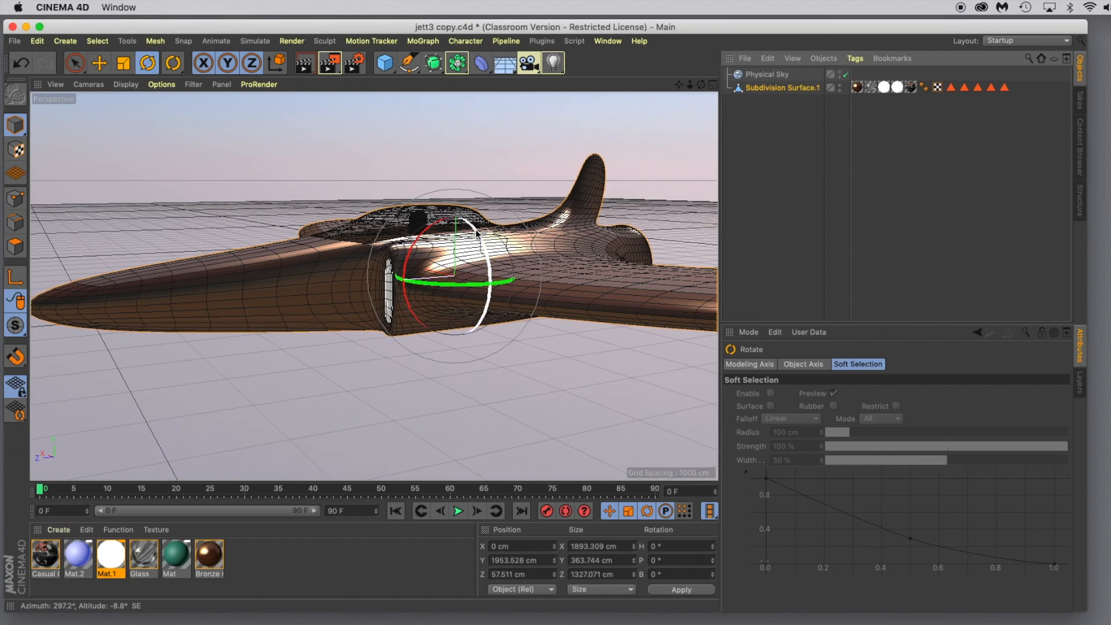
pyautogui.moveTo(471, 240)
pyautogui.mouseDown()
pyautogui.moveTo(486, 268)
pyautogui.moveTo(475, 246)
pyautogui.mouseUp()
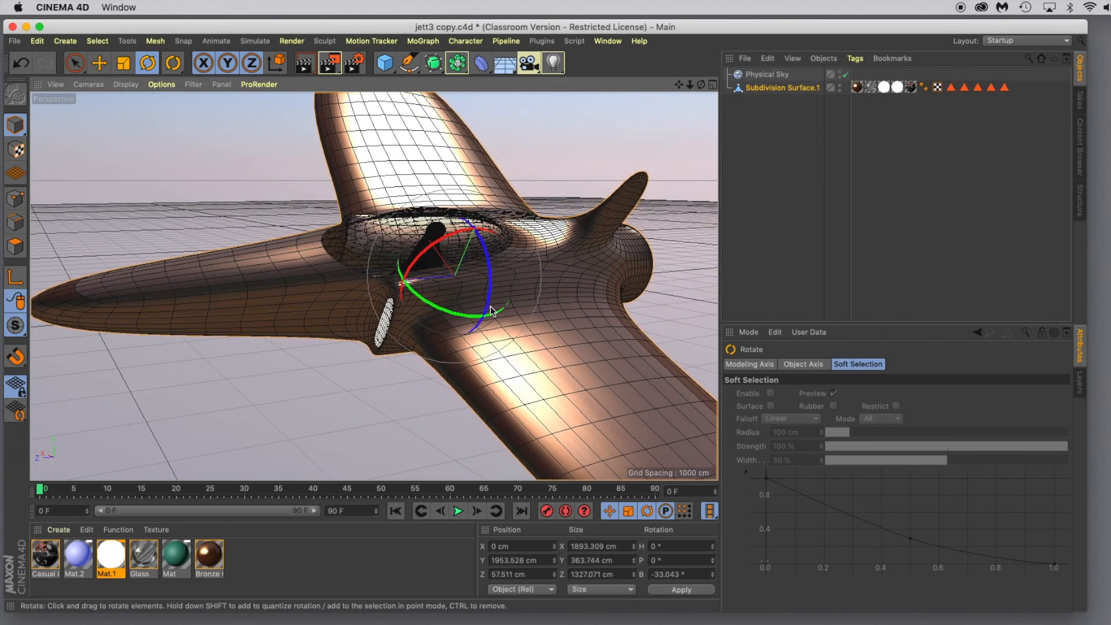
# - Add a Floor object to the scene beneath the banked plane
pyautogui.scroll(-3, 341, 377)
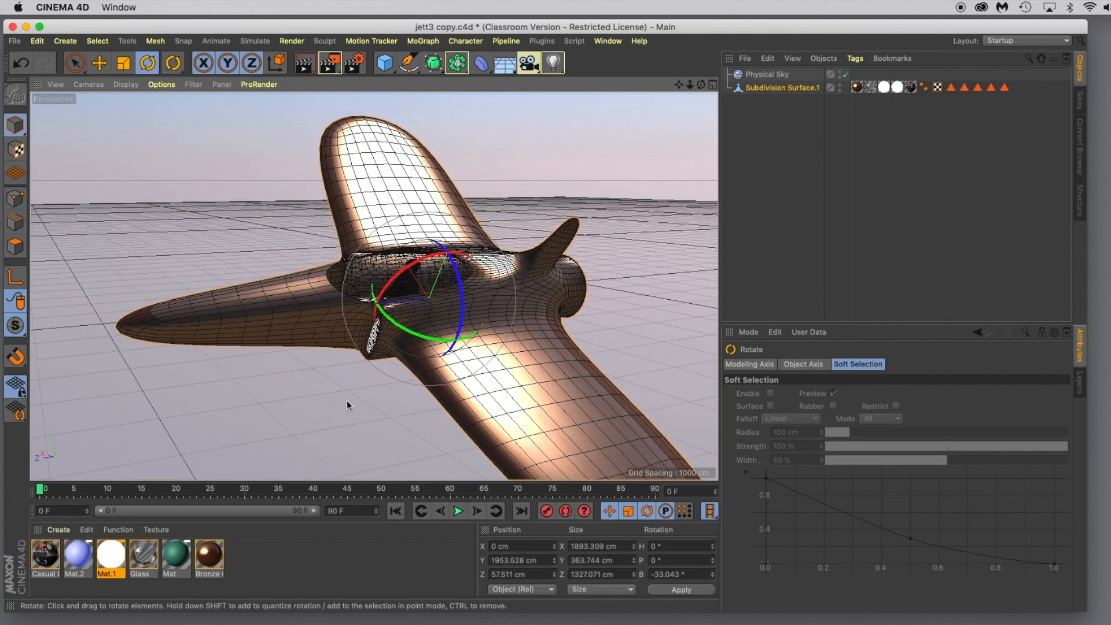
pyautogui.keyDown('alt'); pyautogui.moveTo(347, 404); pyautogui.dragTo(351, 370); pyautogui.keyUp('alt')
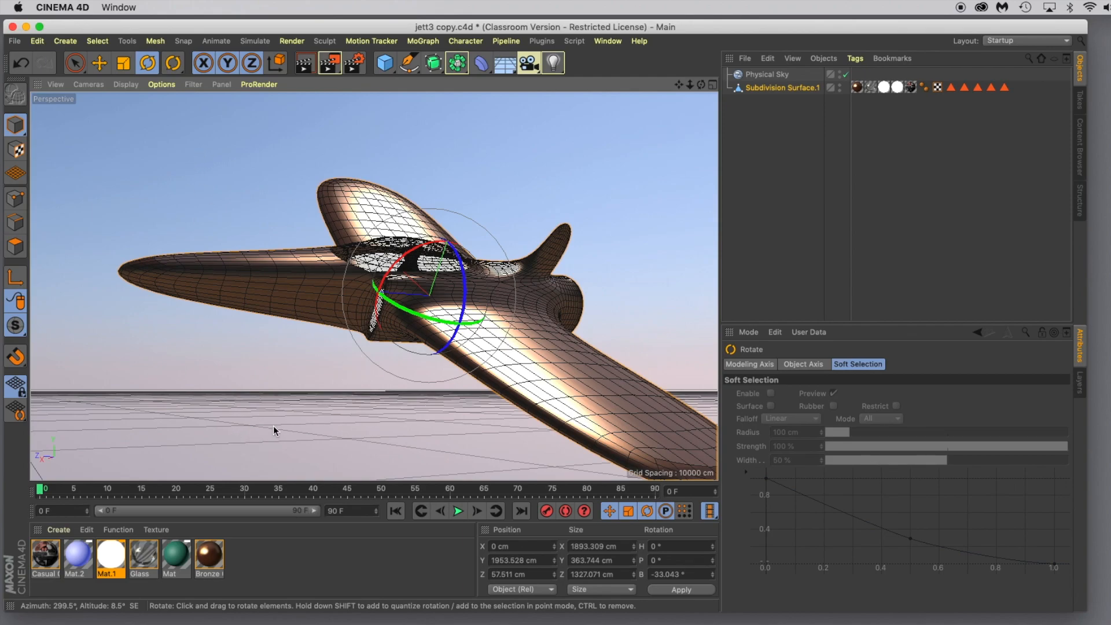
pyautogui.click(505, 64)
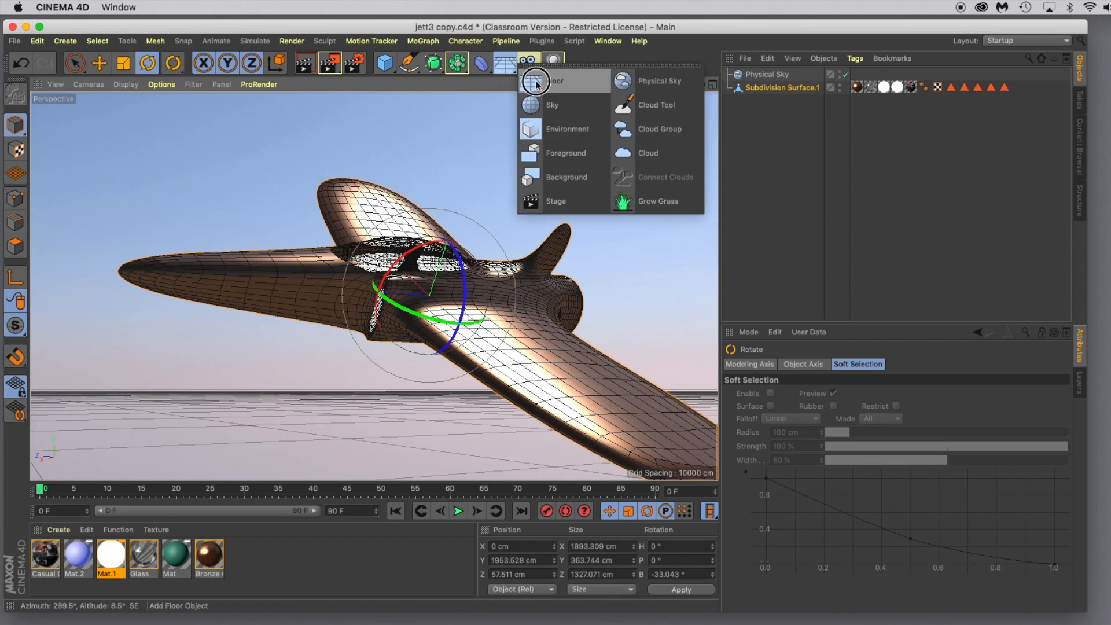
pyautogui.click(536, 83)
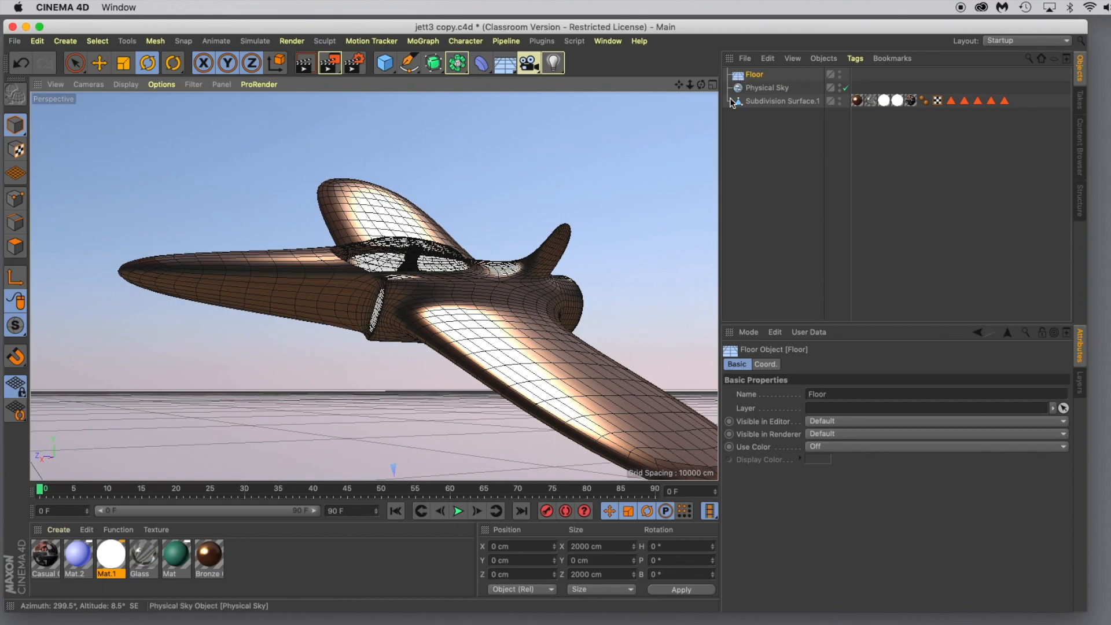
# - Apply the green Mat material to the Floor and render the view
pyautogui.moveTo(175, 558); pyautogui.dragTo(209, 448)
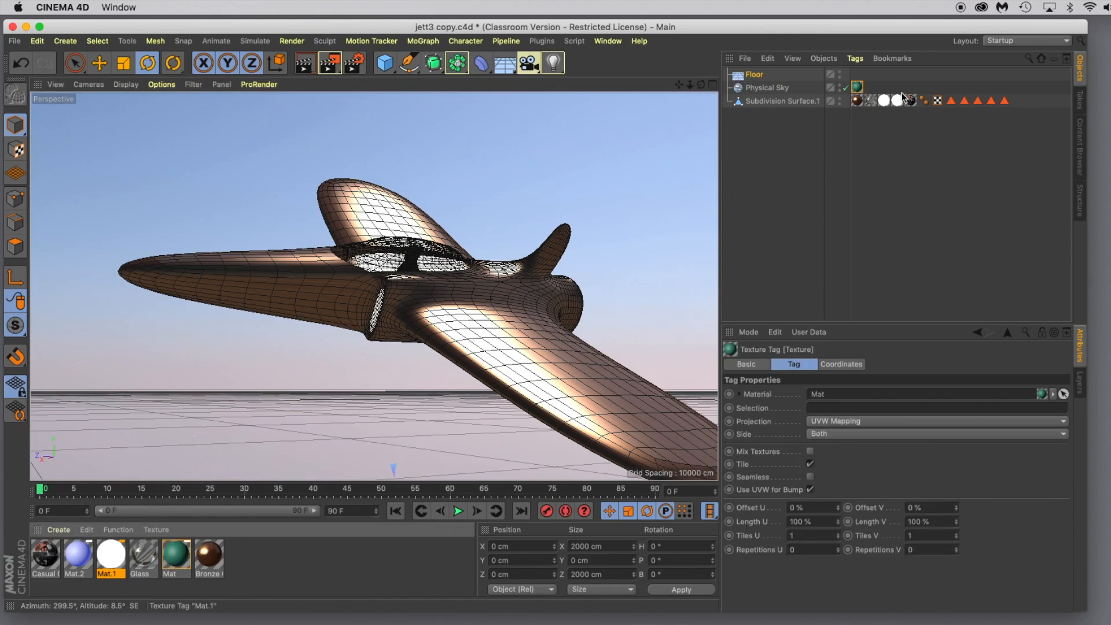
pyautogui.click(858, 87)
pyautogui.moveTo(858, 88); pyautogui.dragTo(857, 73)
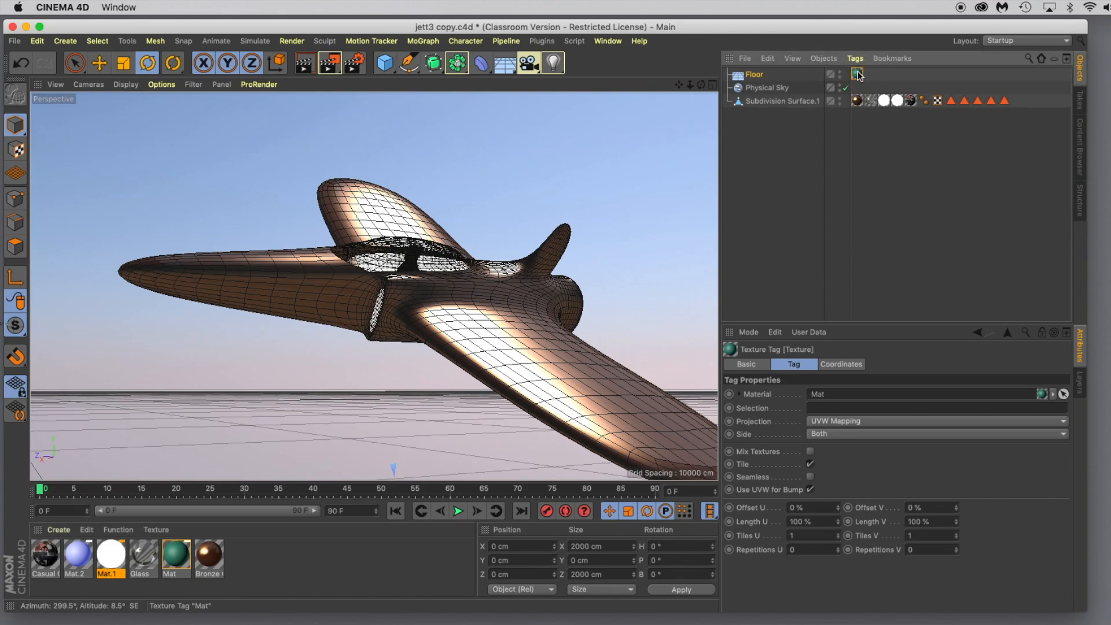
pyautogui.click(311, 68)
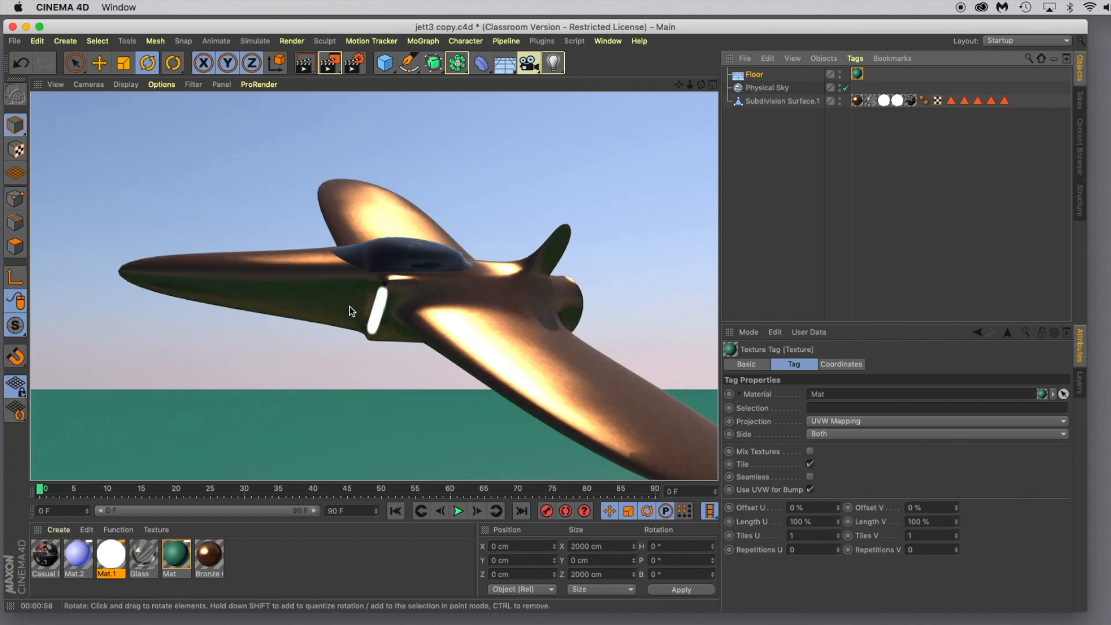
# - Replace the Floor's green Mat material with Mat.2 and reframe the banked plane above the floor
pyautogui.click(858, 74)
pyautogui.press('Delete')
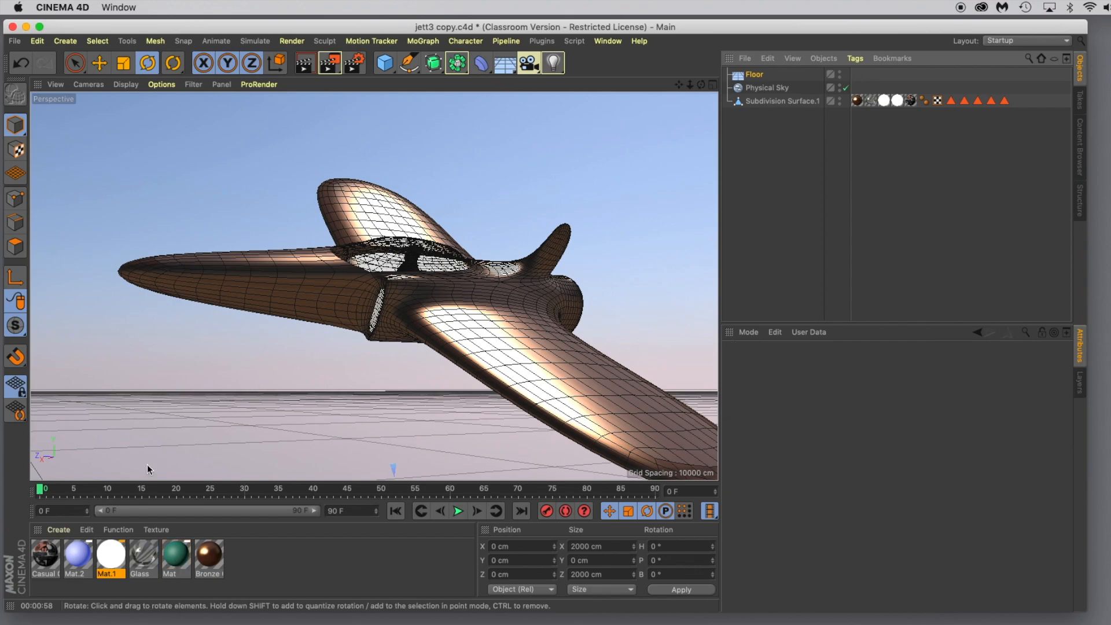
pyautogui.moveTo(73, 554); pyautogui.dragTo(860, 73)
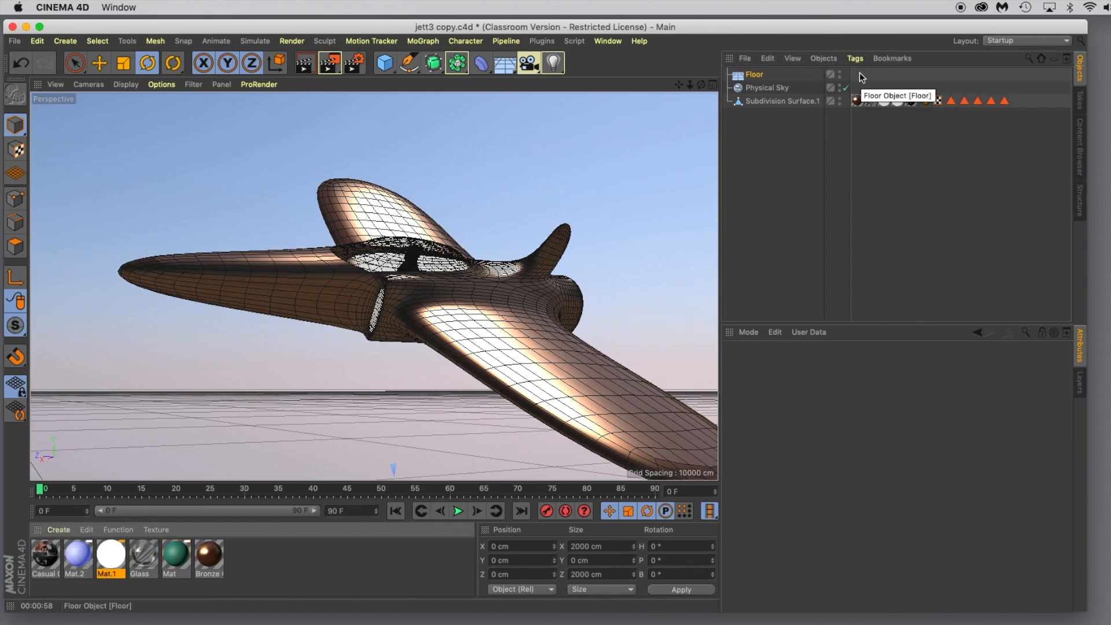
pyautogui.moveTo(72, 560); pyautogui.dragTo(749, 75)
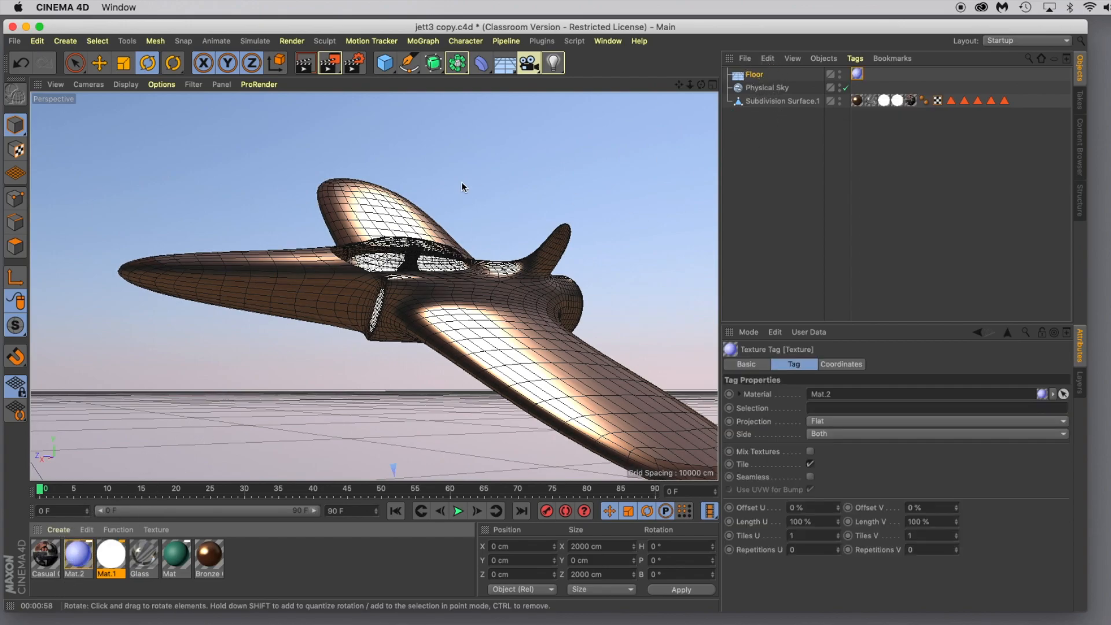
pyautogui.scroll(-5, 525, 291)
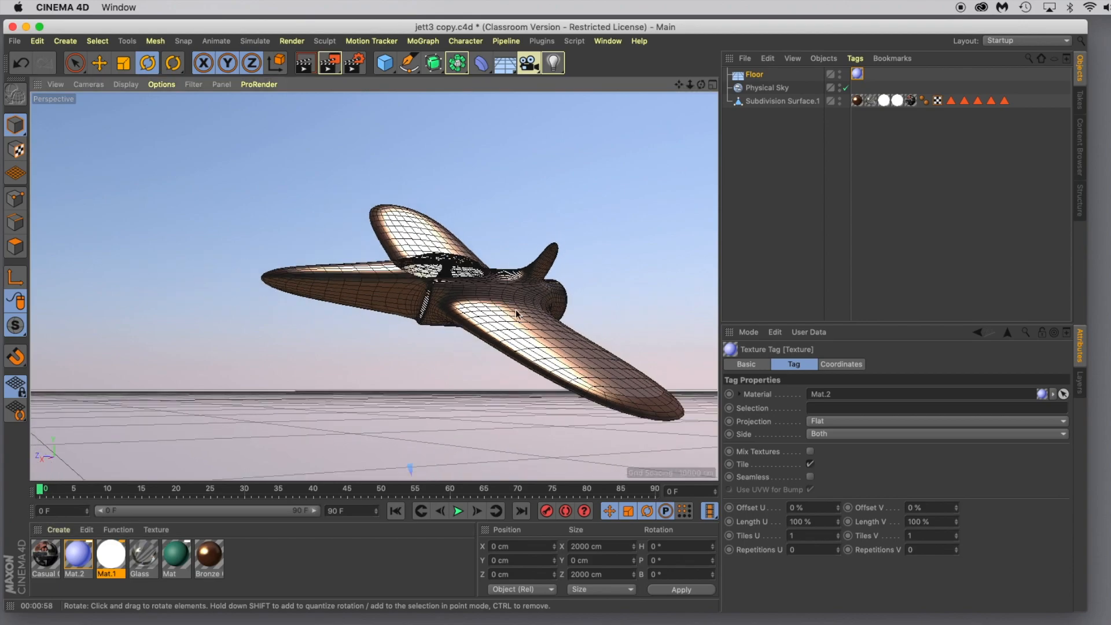
pyautogui.moveTo(471, 367)
pyautogui.keyDown('alt'); pyautogui.mouseDown()
pyautogui.moveTo(478, 350)
pyautogui.moveTo(455, 371)
pyautogui.moveTo(424, 367)
pyautogui.moveTo(449, 372)
pyautogui.moveTo(469, 348)
pyautogui.mouseUp(); pyautogui.keyUp('alt')
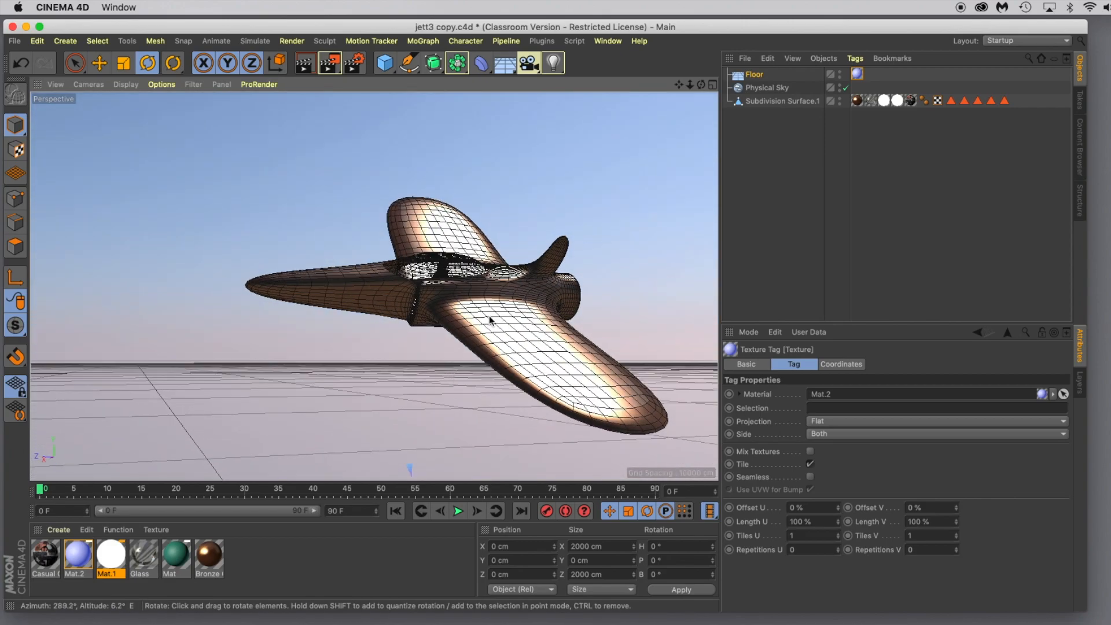
pyautogui.moveTo(679, 85); pyautogui.dragTo(696, 120)
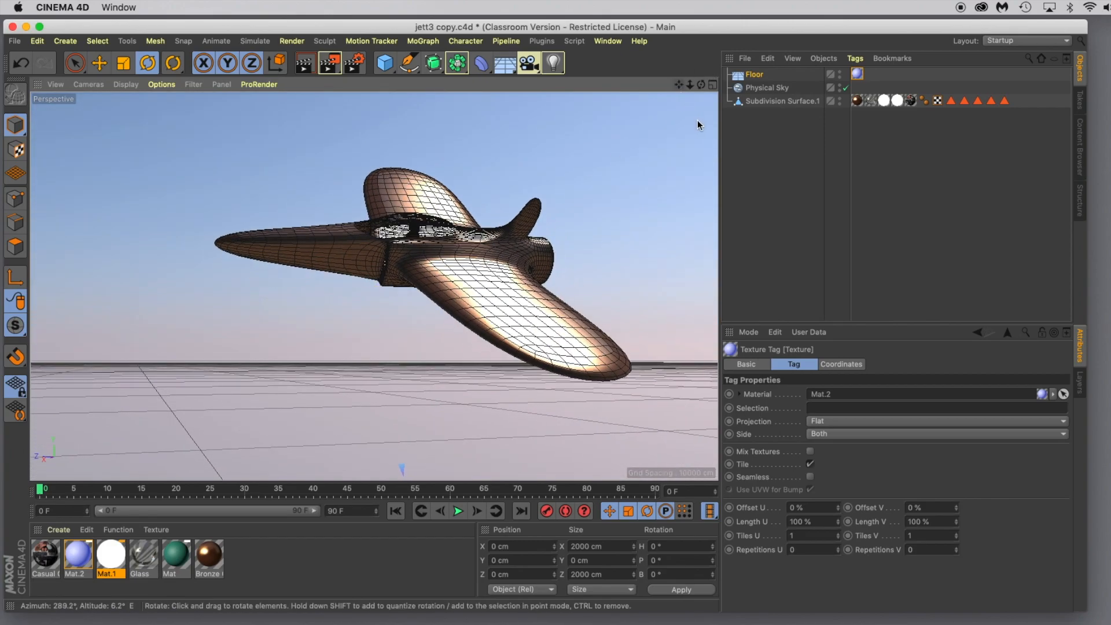
# - Select the Physical Sky and advance its time of day to 15:01
pyautogui.keyDown('alt'); pyautogui.moveTo(501, 259); pyautogui.dragTo(426, 295); pyautogui.keyUp('alt')
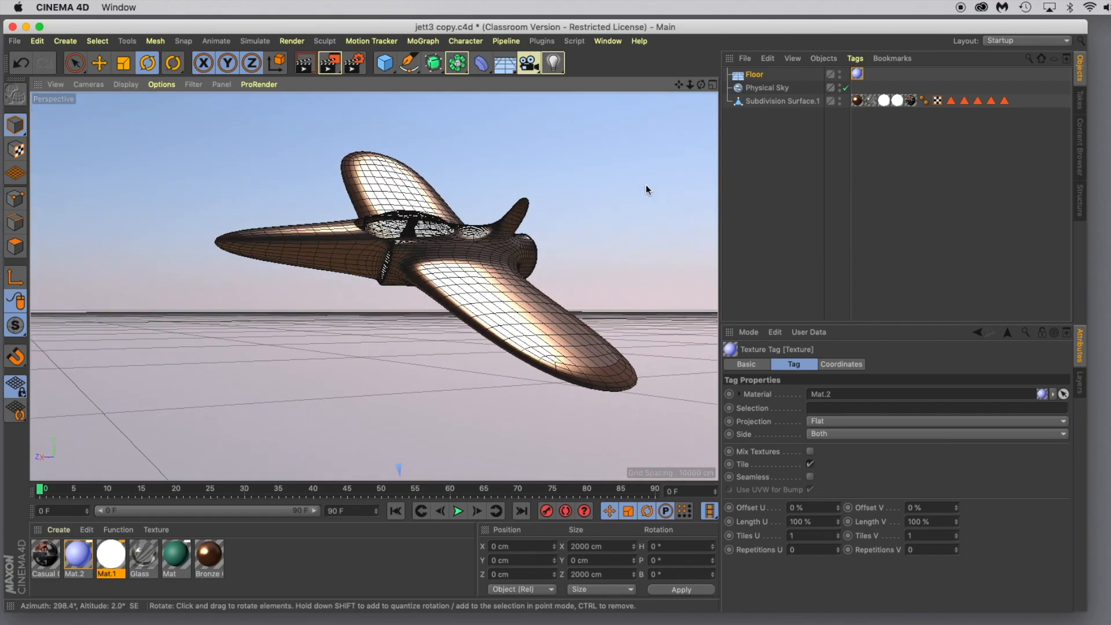
pyautogui.keyDown('alt'); pyautogui.moveTo(616, 231); pyautogui.dragTo(615, 232); pyautogui.keyUp('alt')
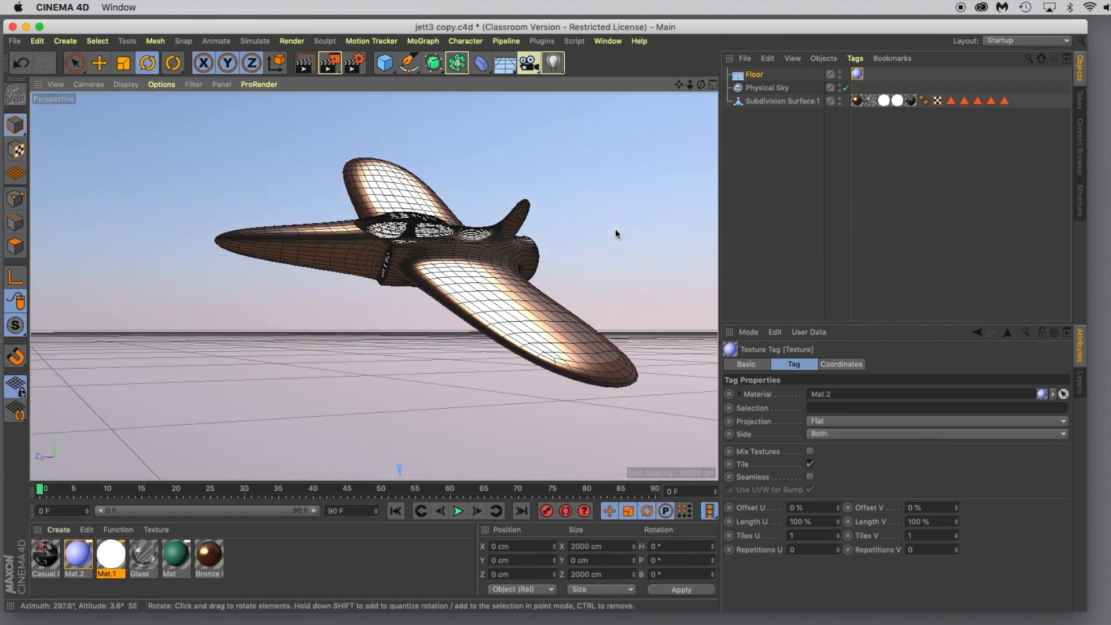
pyautogui.scroll(2, 615, 230)
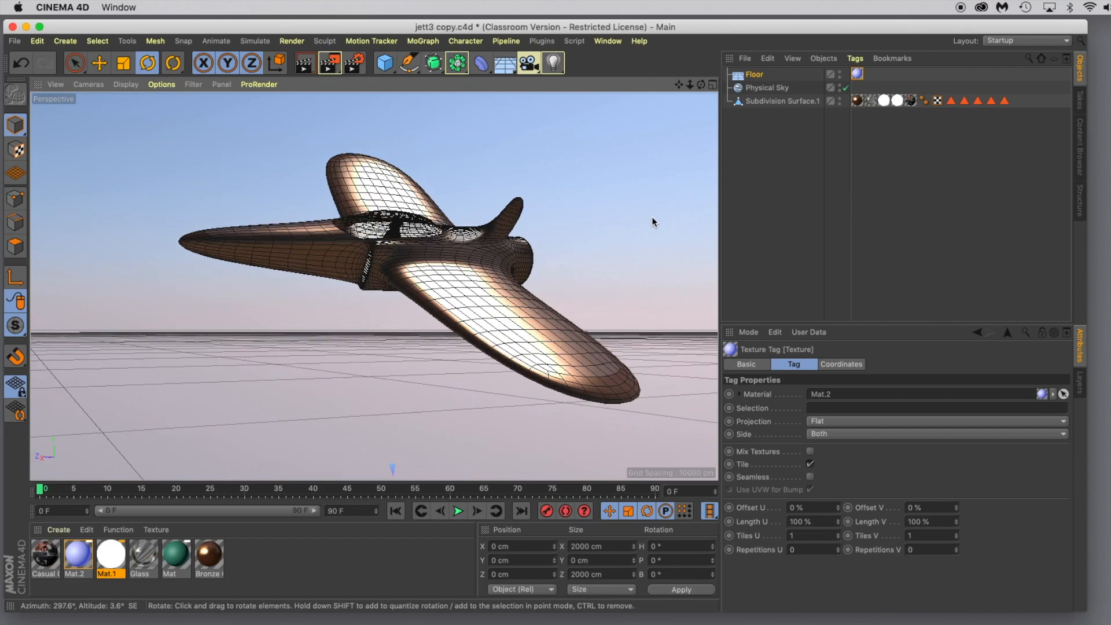
pyautogui.click(762, 88)
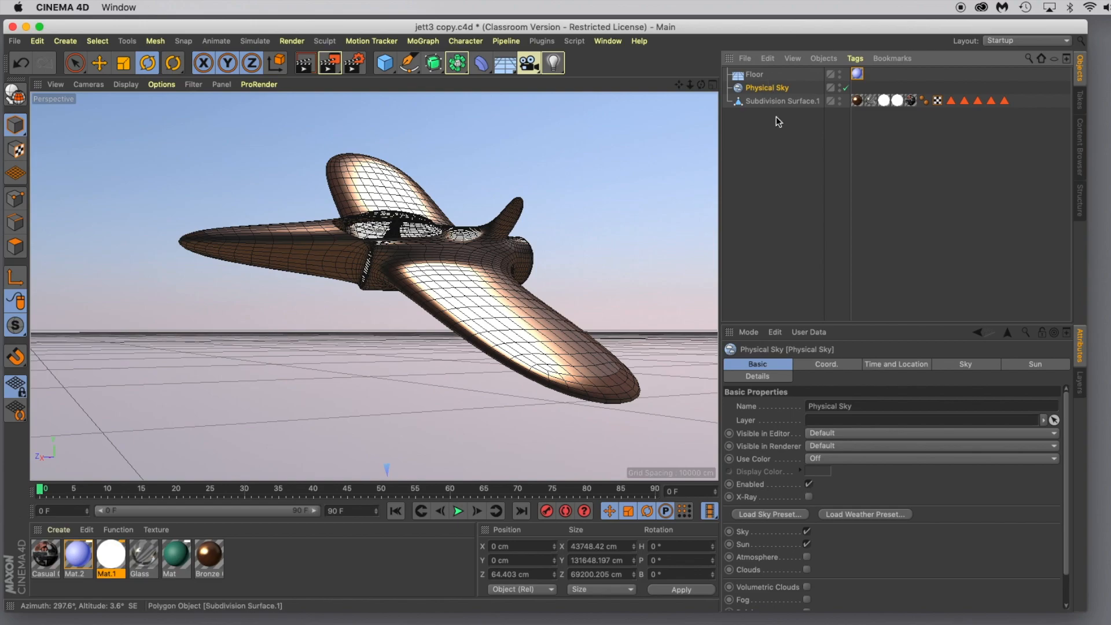
pyautogui.click(886, 363)
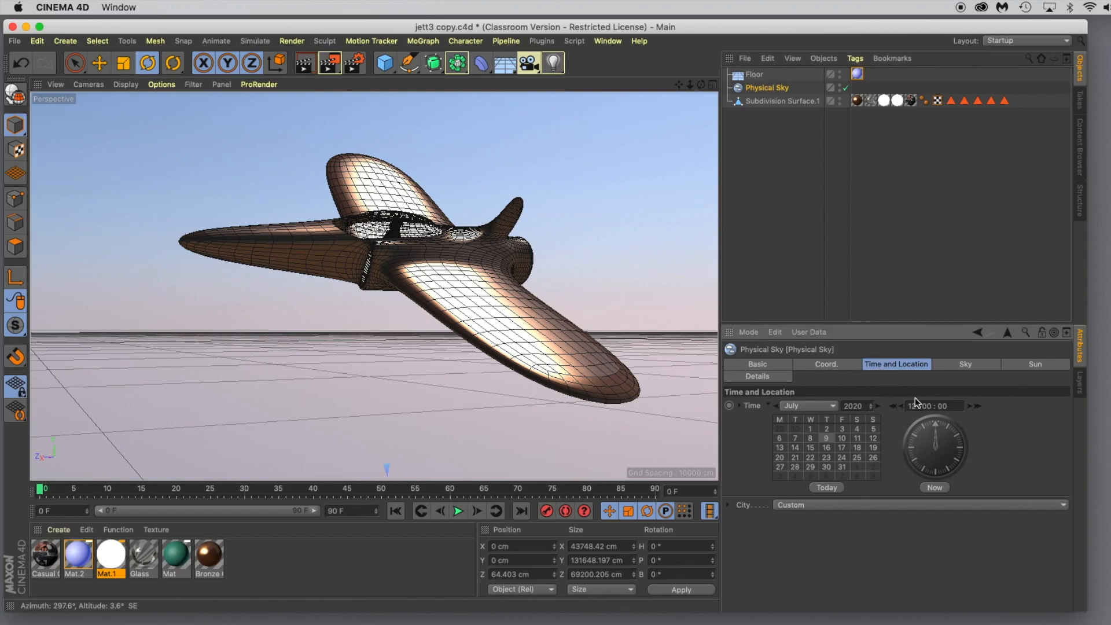
pyautogui.click(968, 407)
pyautogui.click(974, 407)
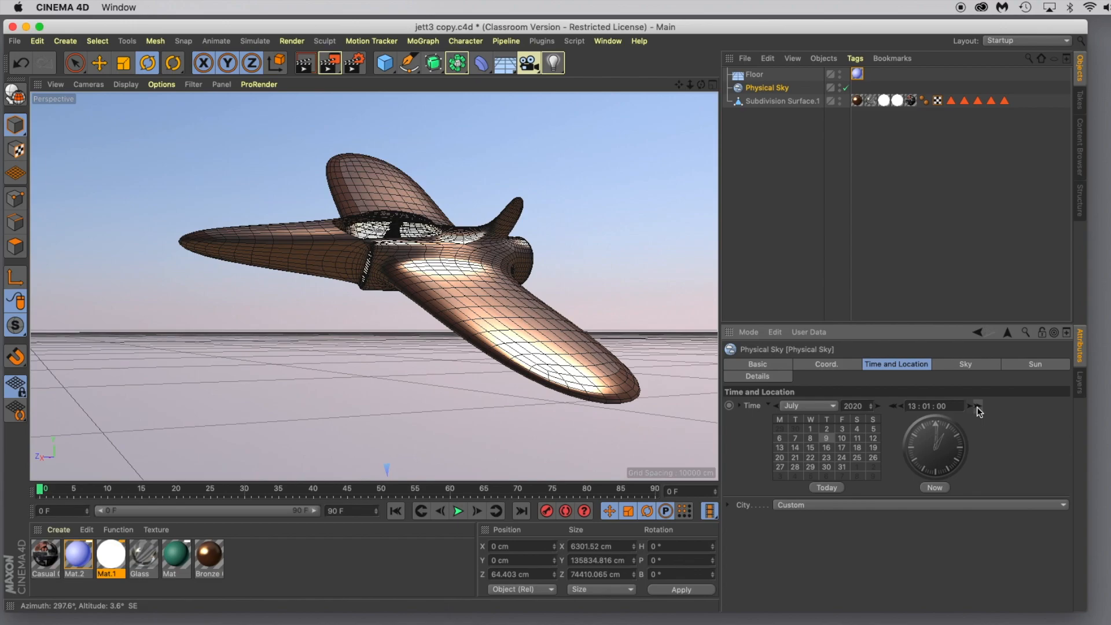
pyautogui.click(976, 407)
pyautogui.click(976, 407)
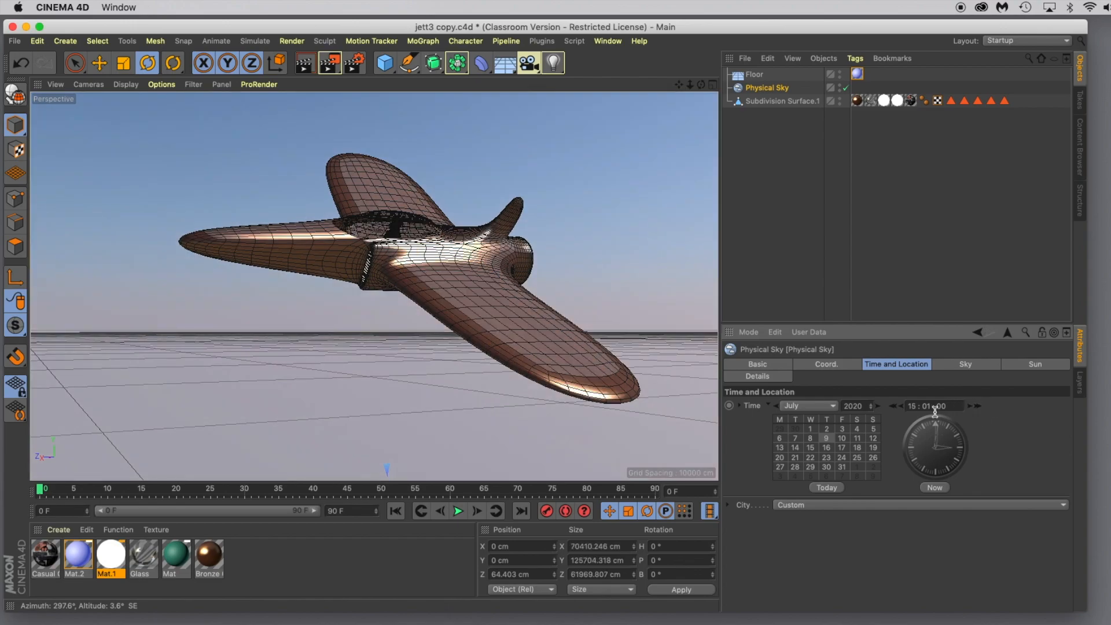
# - Try a night sky by advancing the Physical Sky's time of day to 23:01
pyautogui.click(977, 407)
pyautogui.click(977, 407)
pyautogui.click(977, 407)
pyautogui.click(976, 408)
pyautogui.click(976, 407)
pyautogui.click(977, 407)
pyautogui.click(976, 407)
pyautogui.click(976, 407)
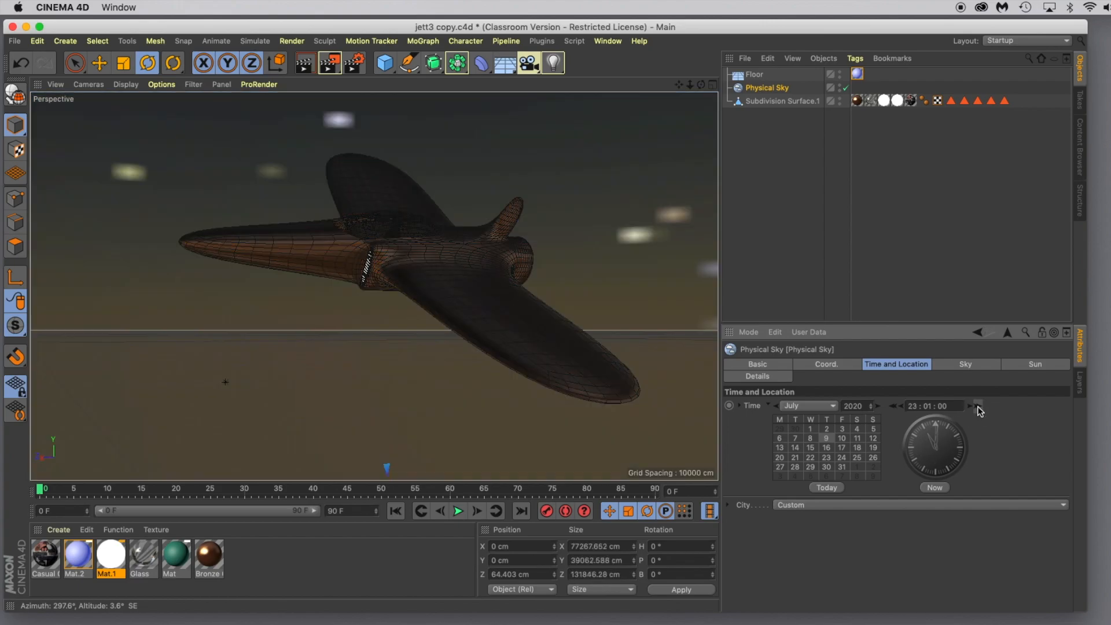
pyautogui.click(977, 407)
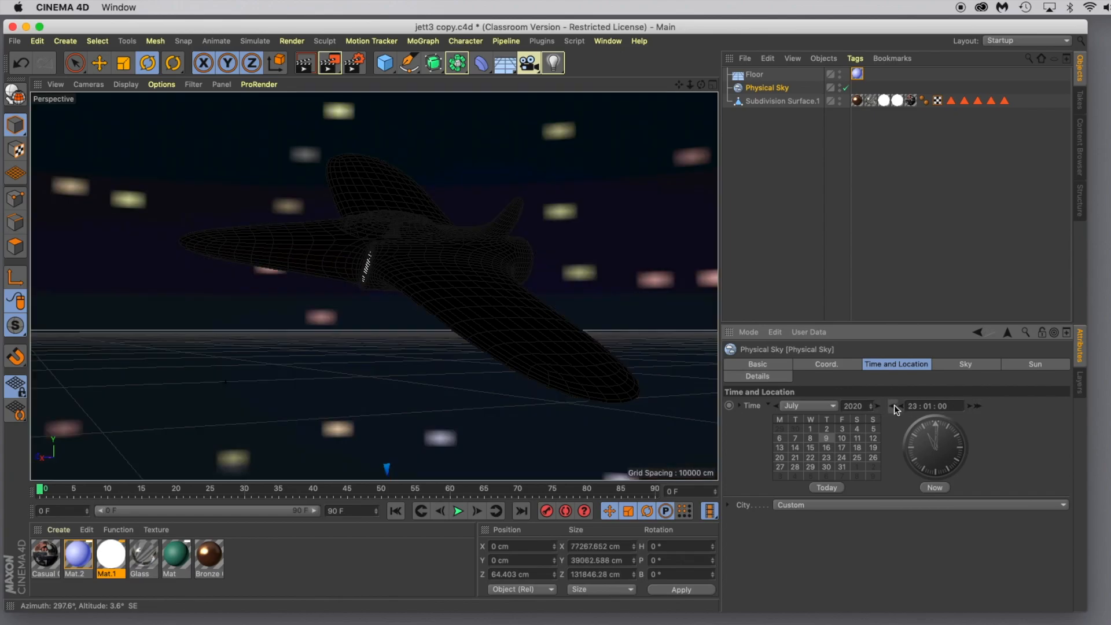
# - Return the Physical Sky's time of day to 15:01, keeping July as the month
pyautogui.click(893, 406)
pyautogui.click(894, 406)
pyautogui.click(894, 406)
pyautogui.click(894, 406)
pyautogui.click(893, 406)
pyautogui.click(893, 406)
pyautogui.click(894, 406)
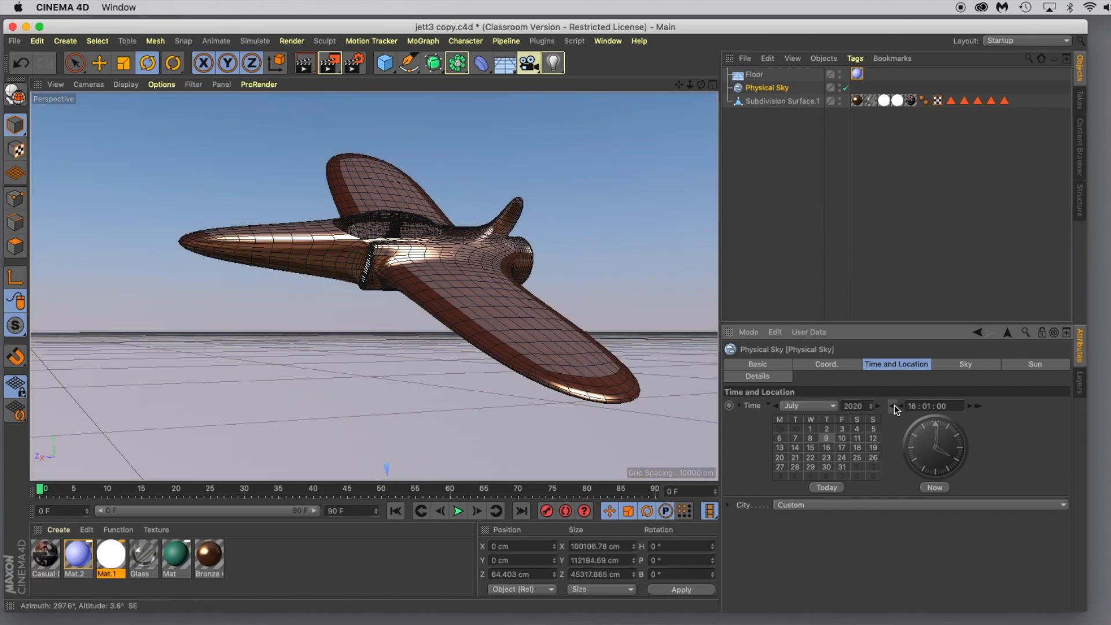
pyautogui.click(894, 406)
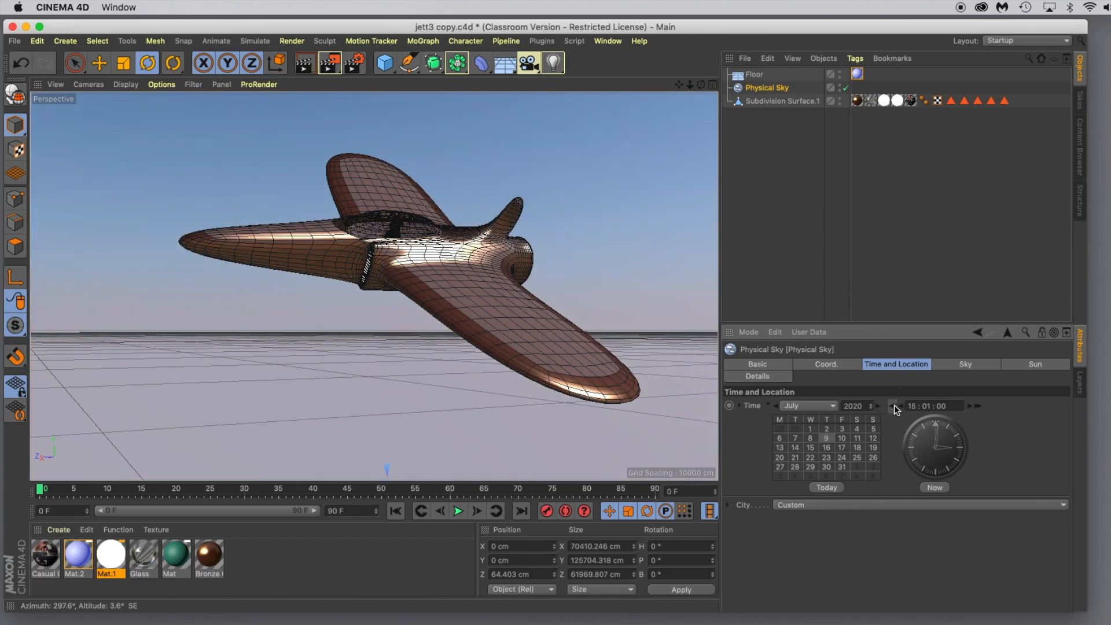
pyautogui.click(834, 406)
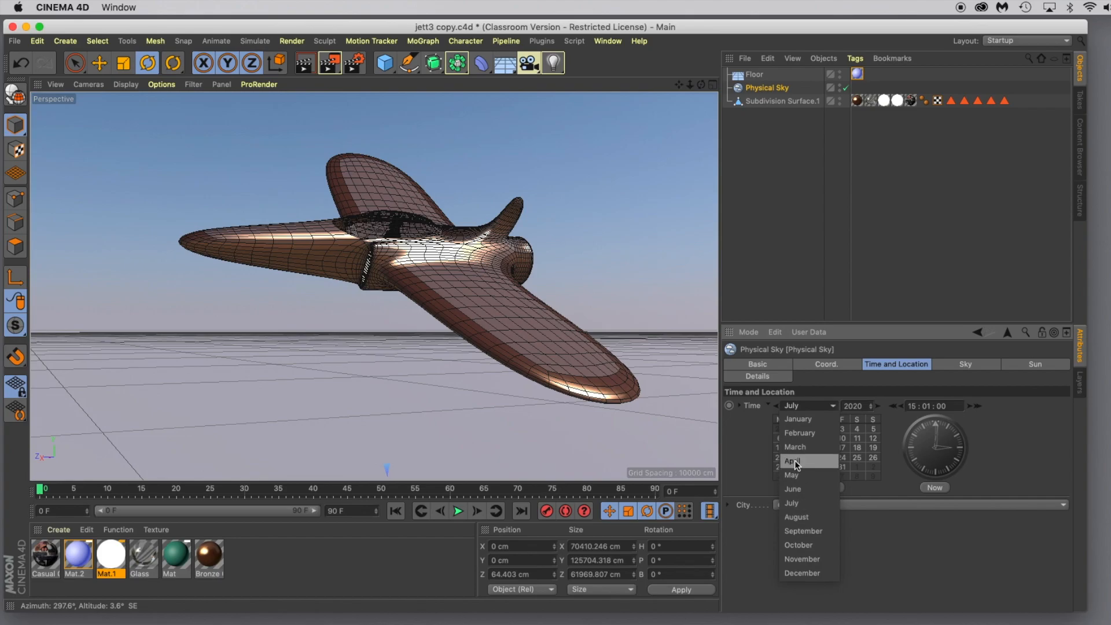
pyautogui.click(963, 415)
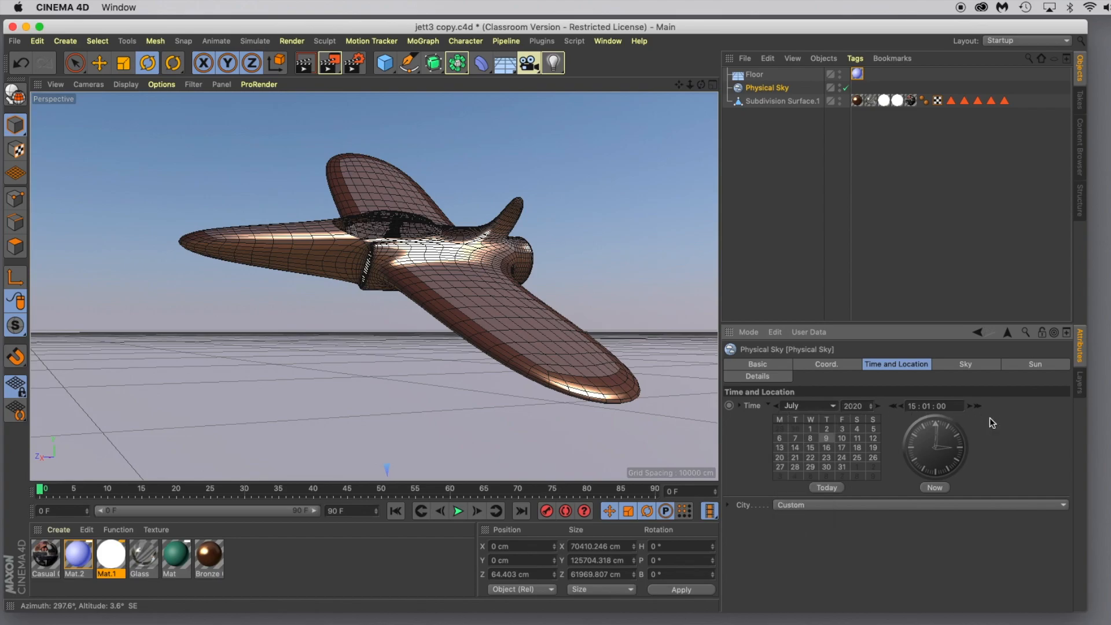
# - Load the pale sky preset with wispy white clouds onto the Physical Sky
pyautogui.click(953, 367)
pyautogui.click(764, 368)
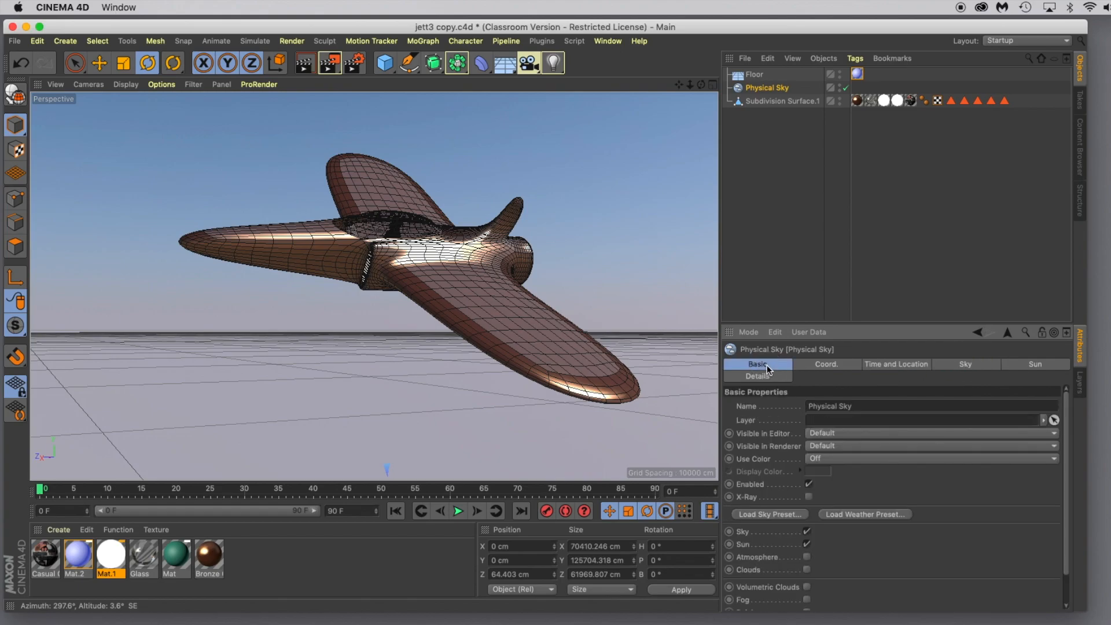
pyautogui.click(770, 515)
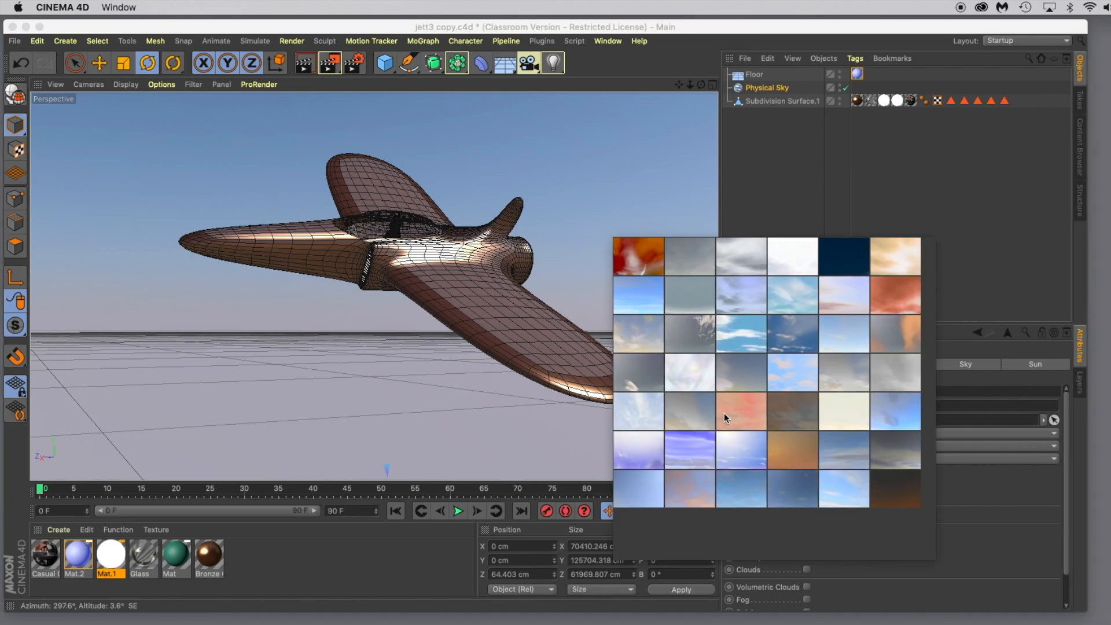
pyautogui.click(689, 375)
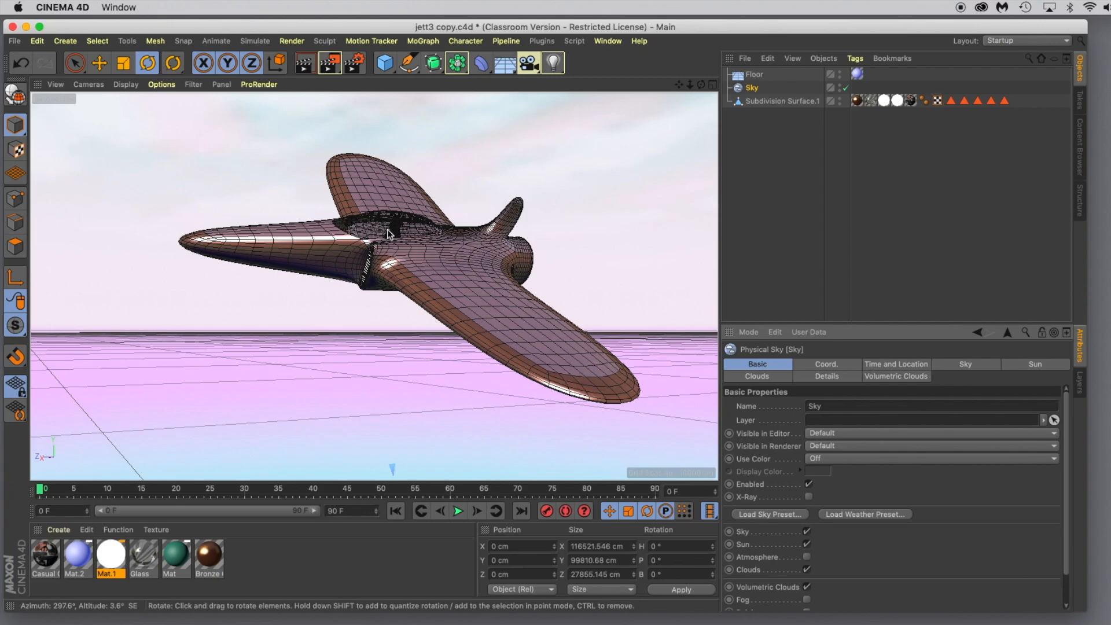
# - Add a Light object to the scene and raise it to about 2062 cm in Y, level with the plane
pyautogui.click(553, 63)
pyautogui.click(605, 86)
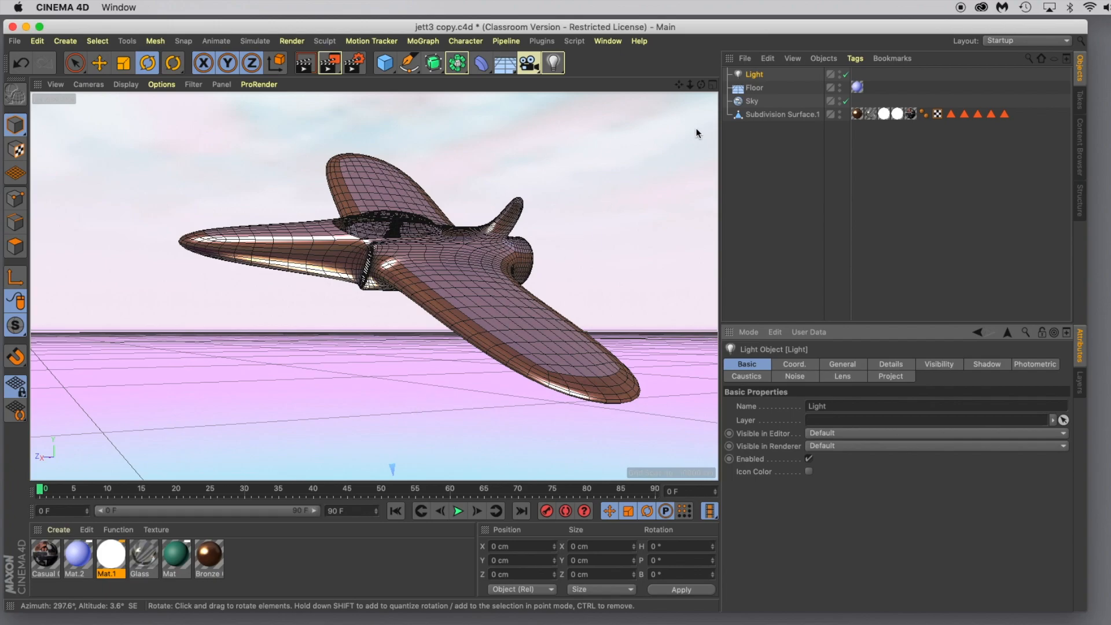
pyautogui.scroll(-10, 470, 370)
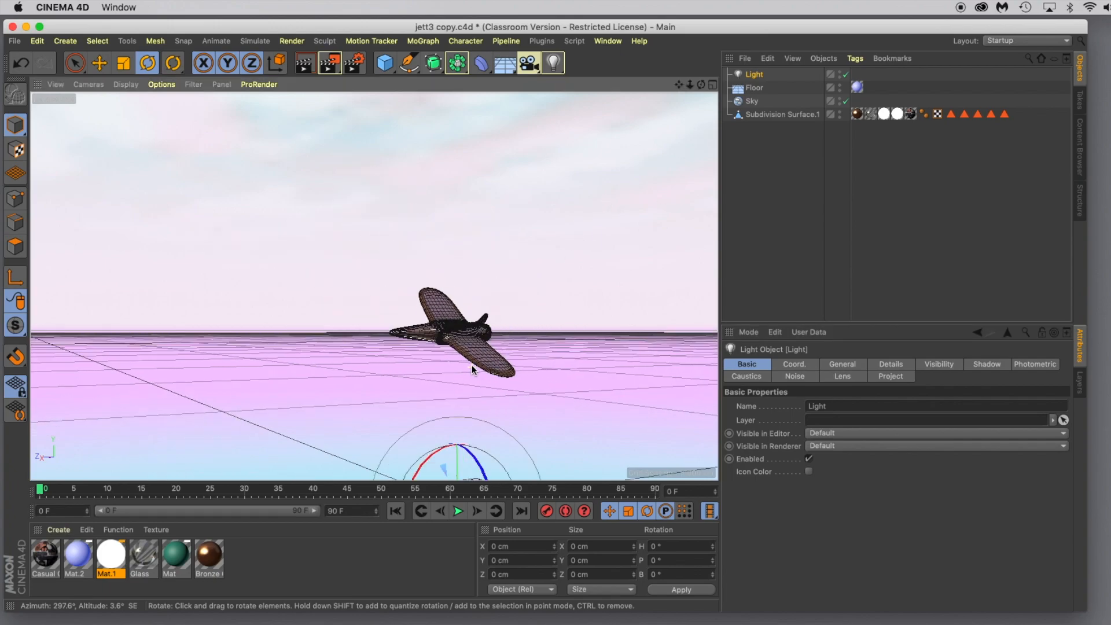
pyautogui.click(99, 63)
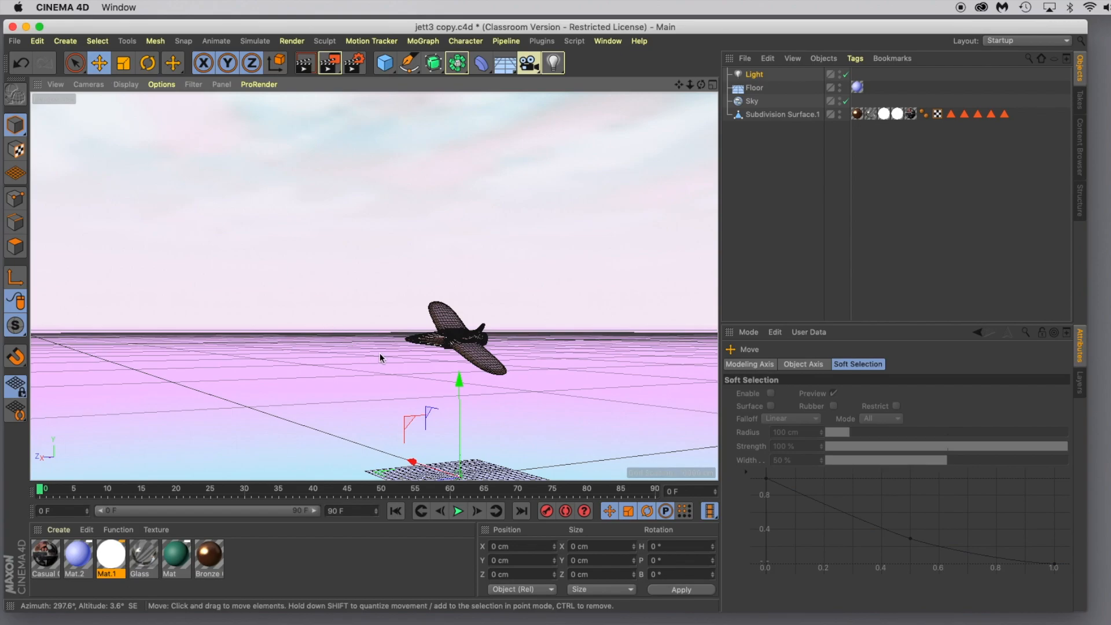
pyautogui.moveTo(457, 376); pyautogui.dragTo(460, 235)
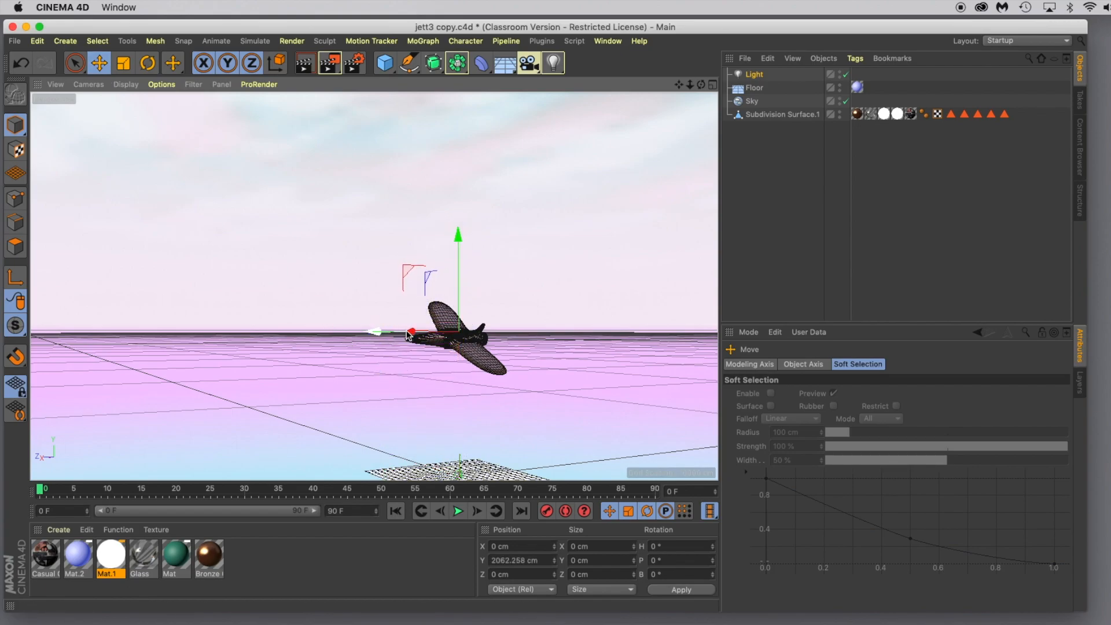
# - Move the Light just above the plane's cockpit, to about X 347 cm, Y 2257 cm, Z -167 cm
pyautogui.scroll(-2, 407, 288)
pyautogui.scroll(8, 408, 288)
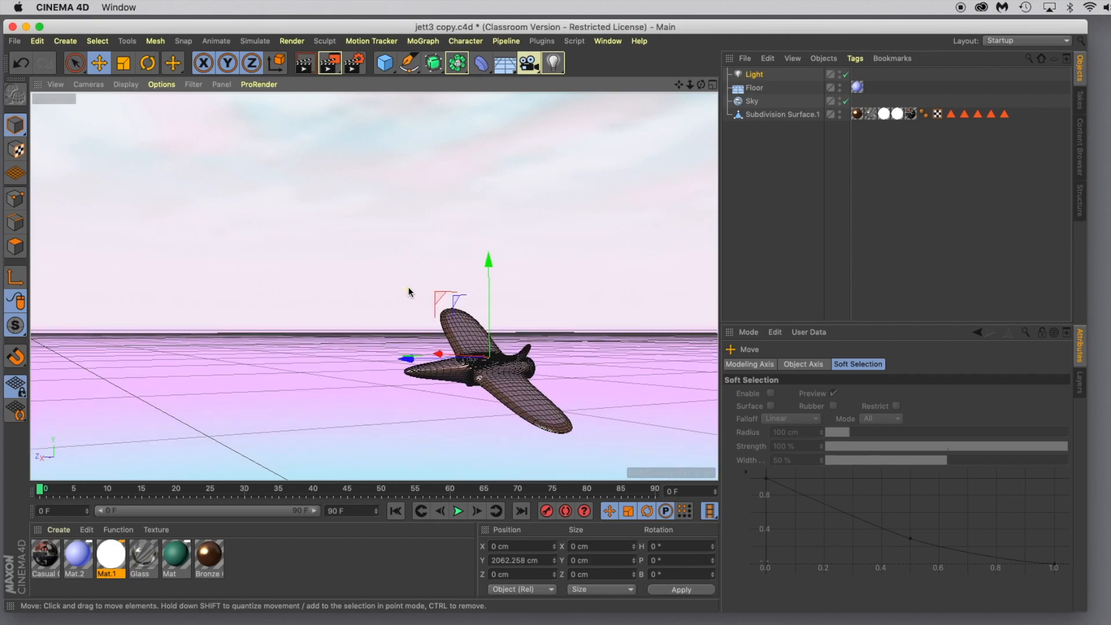
pyautogui.moveTo(678, 85); pyautogui.dragTo(590, 0)
pyautogui.scroll(3, 575, 386)
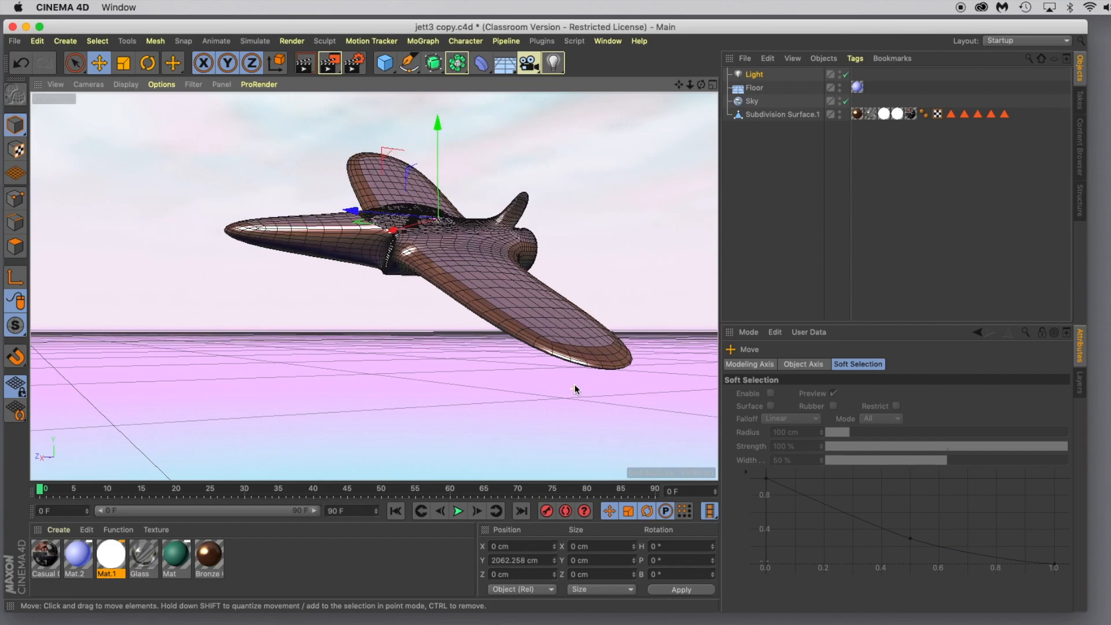
pyautogui.moveTo(392, 230); pyautogui.dragTo(351, 234)
pyautogui.moveTo(396, 137); pyautogui.dragTo(390, 94)
pyautogui.moveTo(311, 179); pyautogui.dragTo(345, 182)
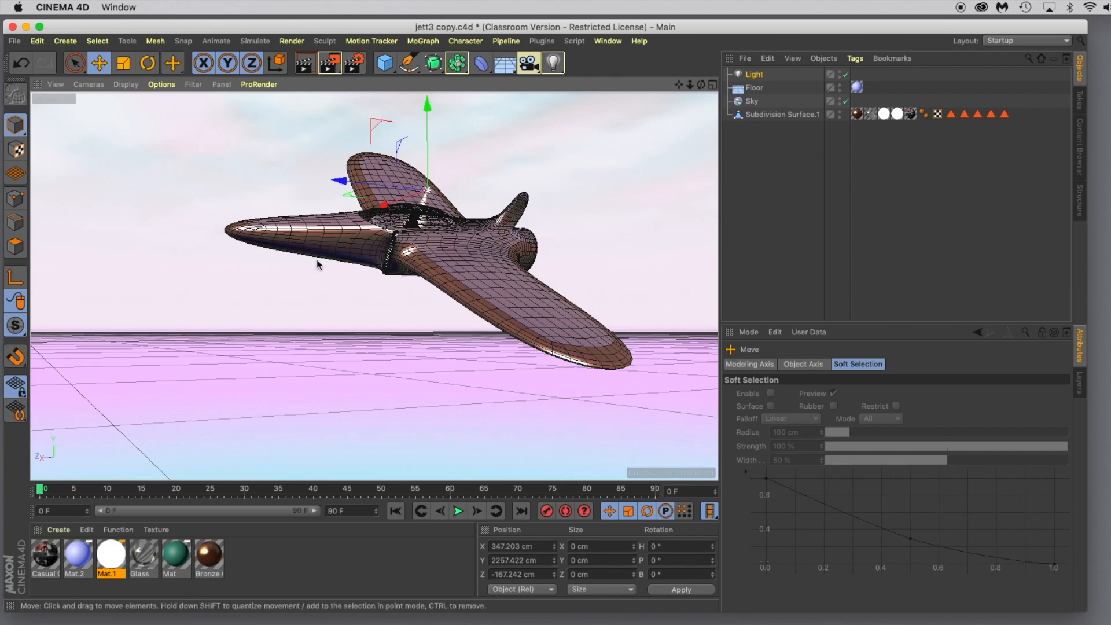
pyautogui.keyDown('alt'); pyautogui.moveTo(272, 335); pyautogui.dragTo(290, 336); pyautogui.keyUp('alt')
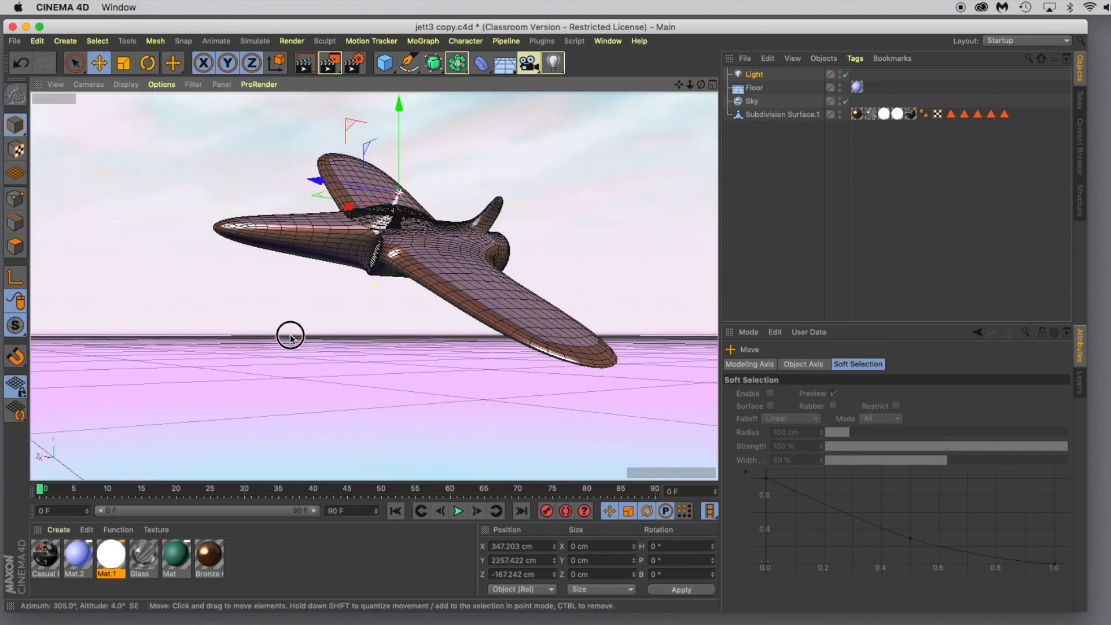
# - Add the Ambient Occlusion and Global Illumination effects to the render settings, leaving the save format as TIFF
pyautogui.click(355, 63)
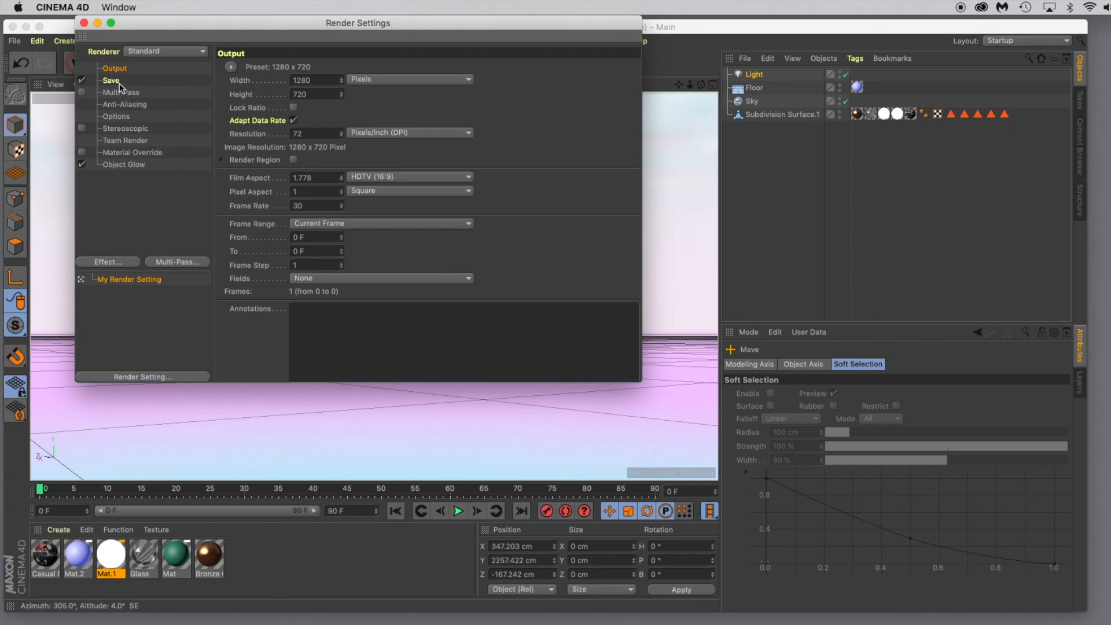
pyautogui.click(110, 81)
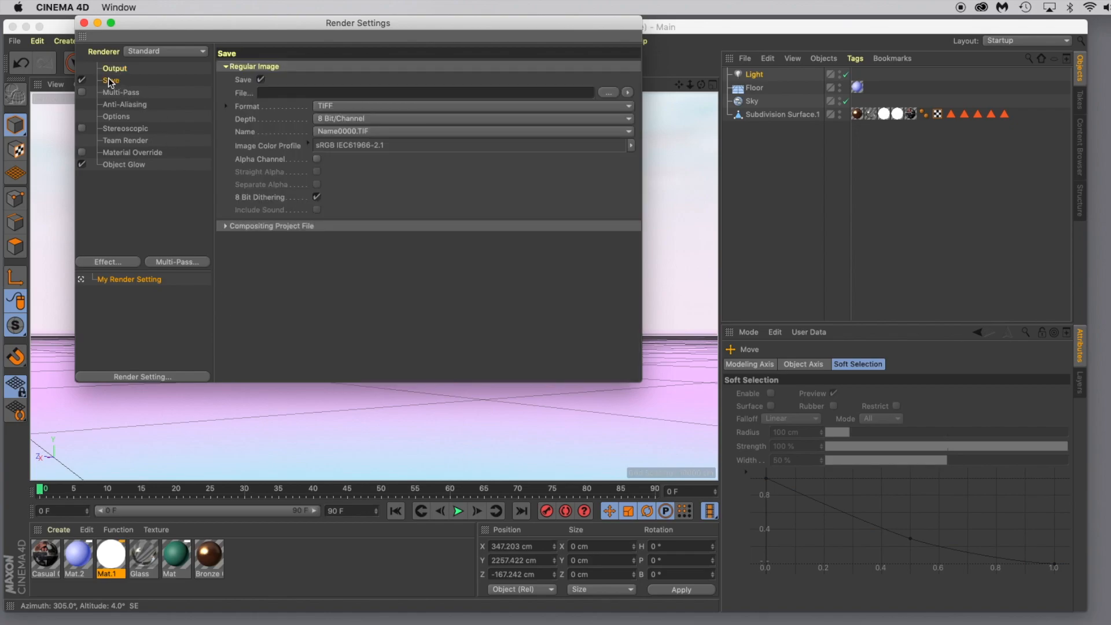
pyautogui.click(345, 106)
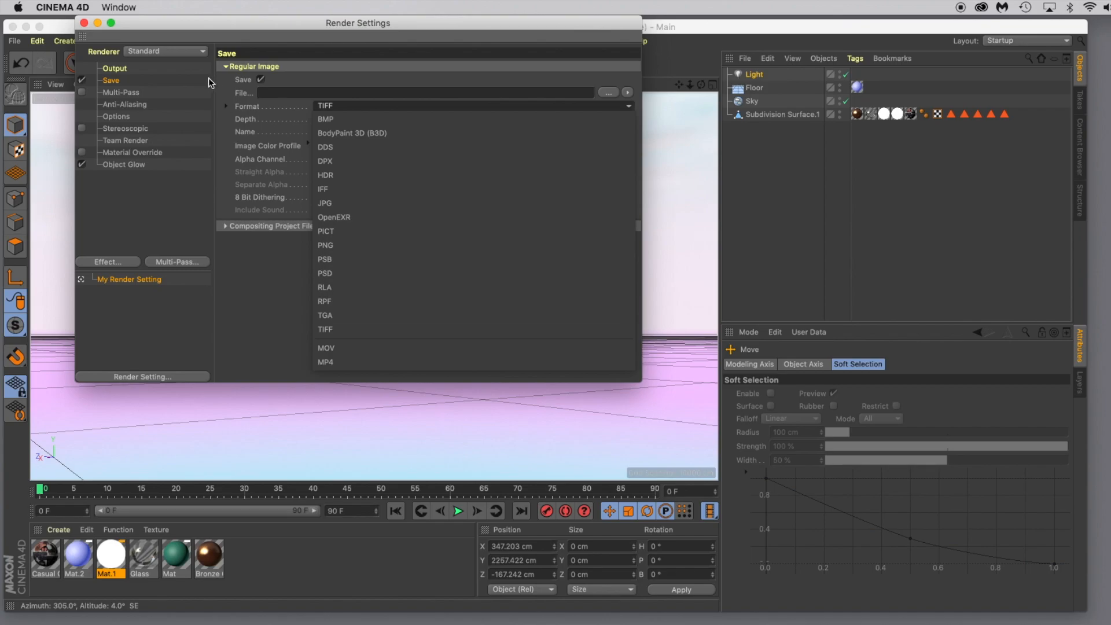
pyautogui.click(162, 16)
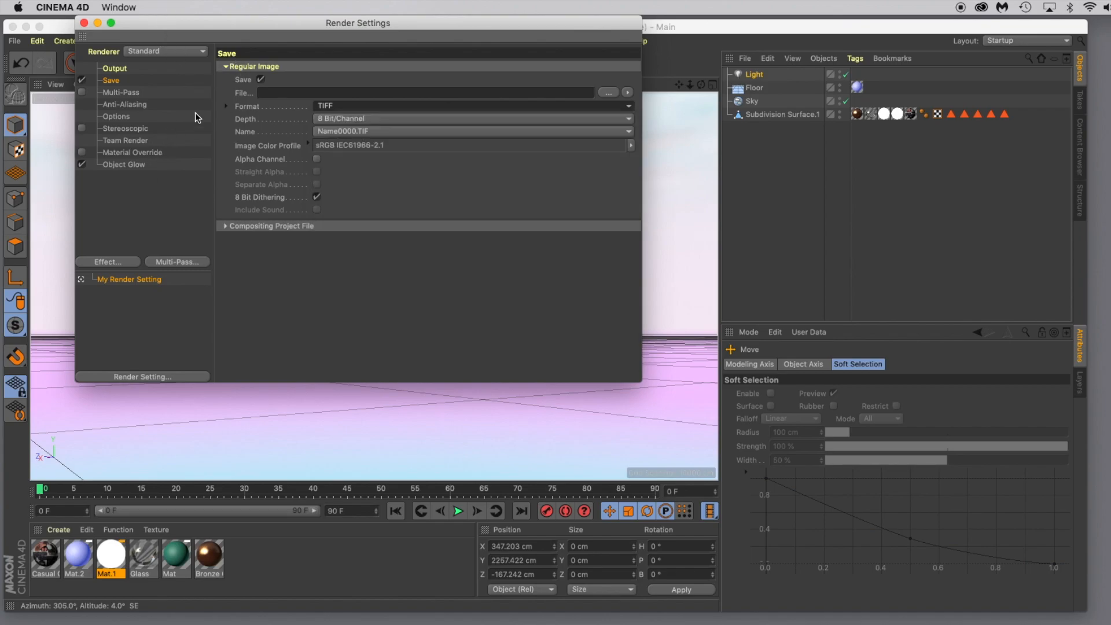
pyautogui.click(124, 265)
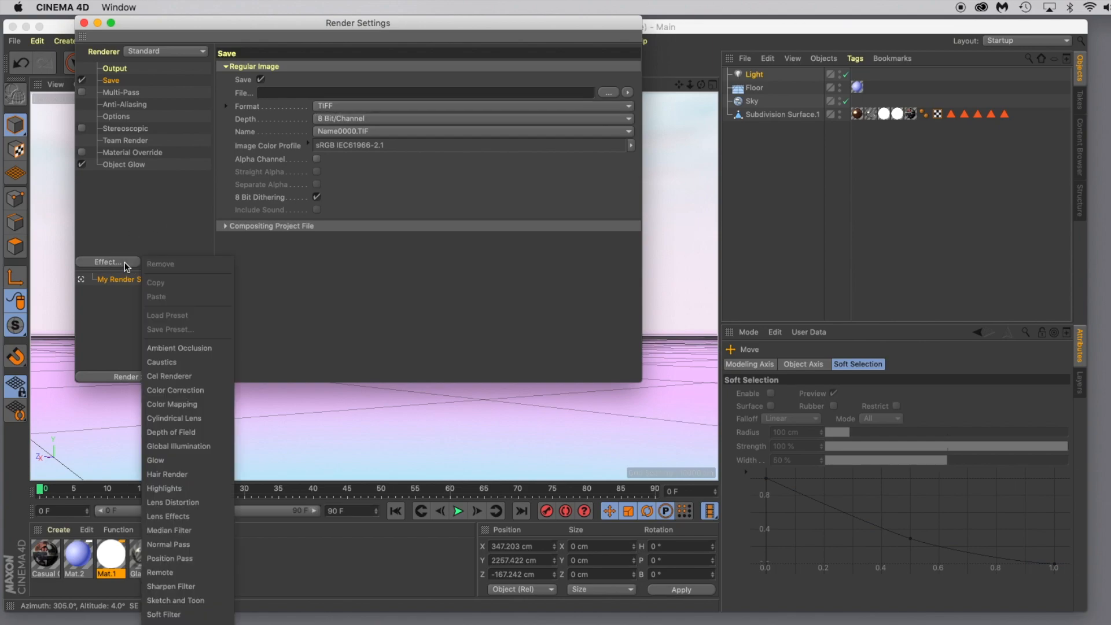
pyautogui.click(171, 348)
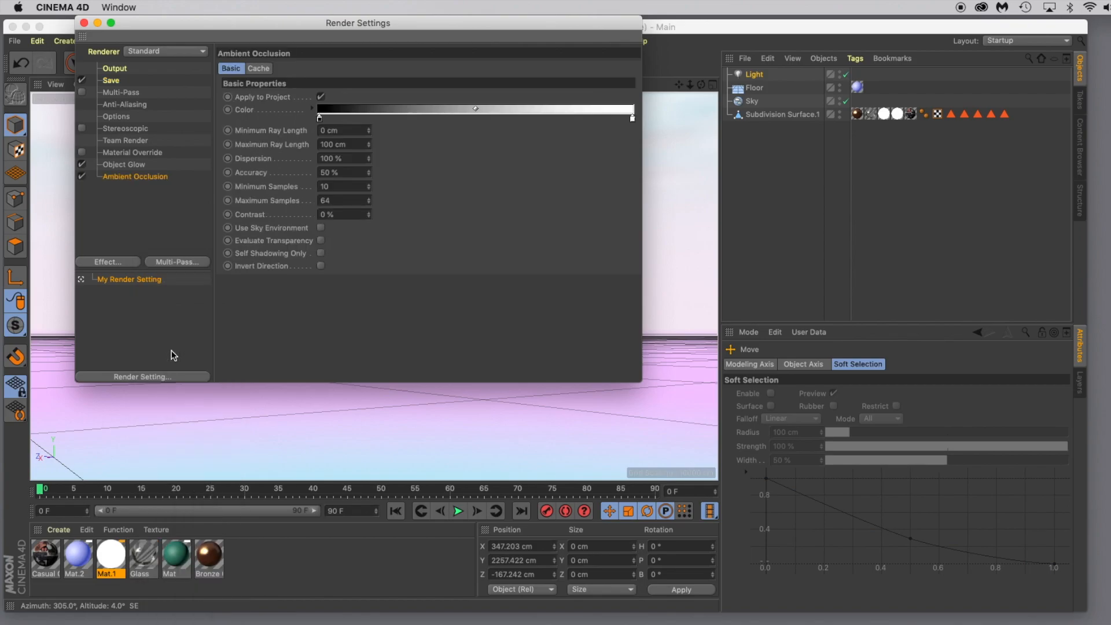
pyautogui.click(109, 263)
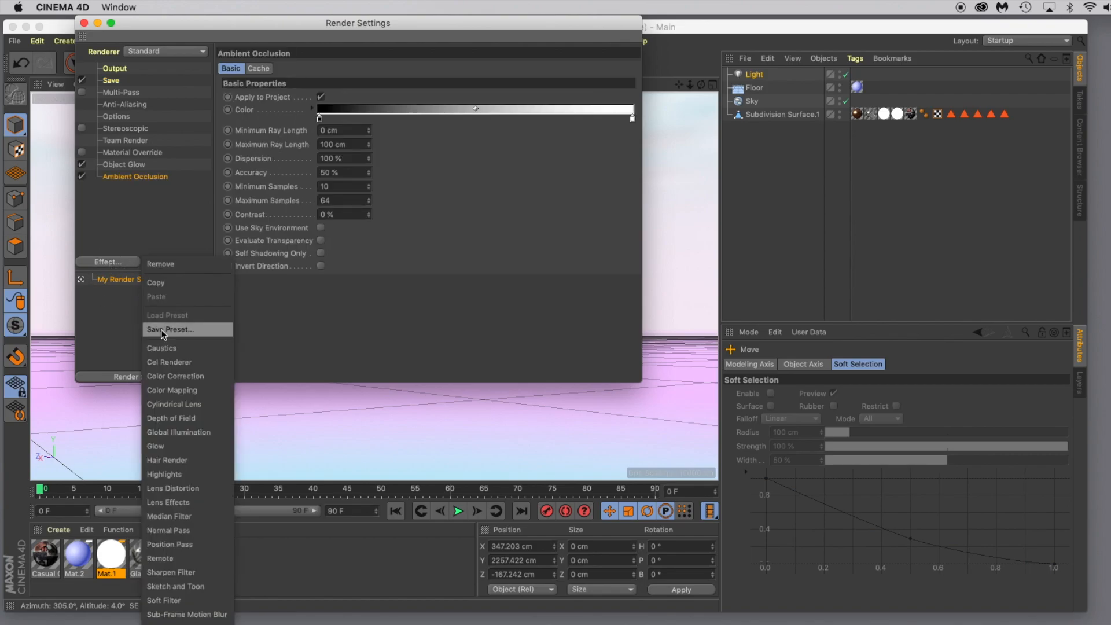
pyautogui.click(178, 430)
pyautogui.moveTo(163, 23); pyautogui.dragTo(675, 102)
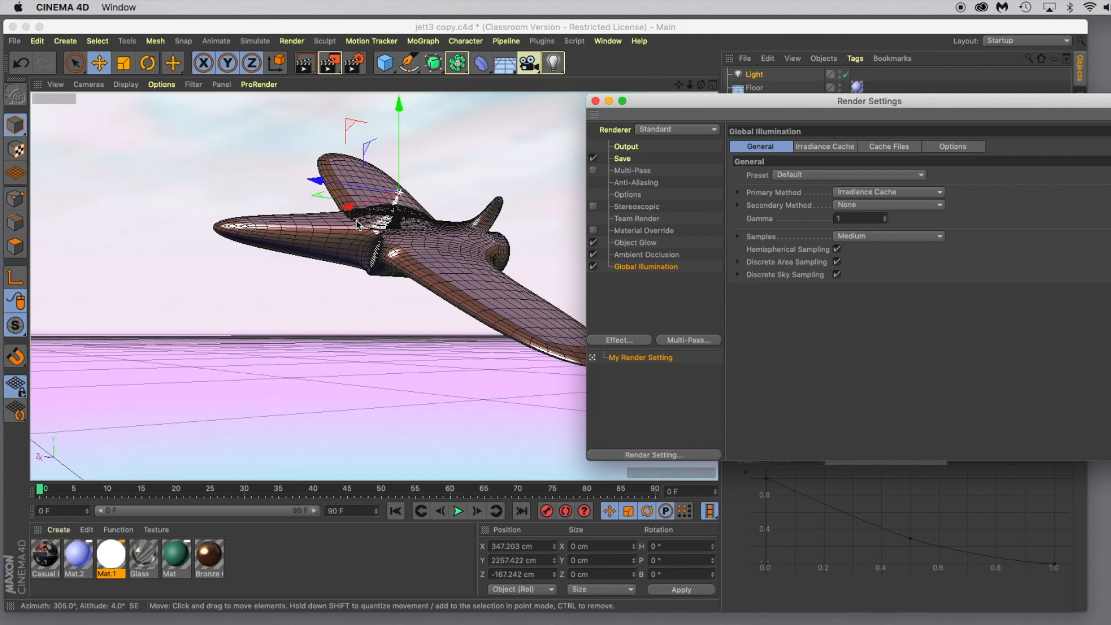
pyautogui.click(595, 101)
# - Try to reposition the Light at about X 1681 cm, Y 2383 cm, Z -1123 cm
pyautogui.moveTo(320, 180); pyautogui.dragTo(274, 218)
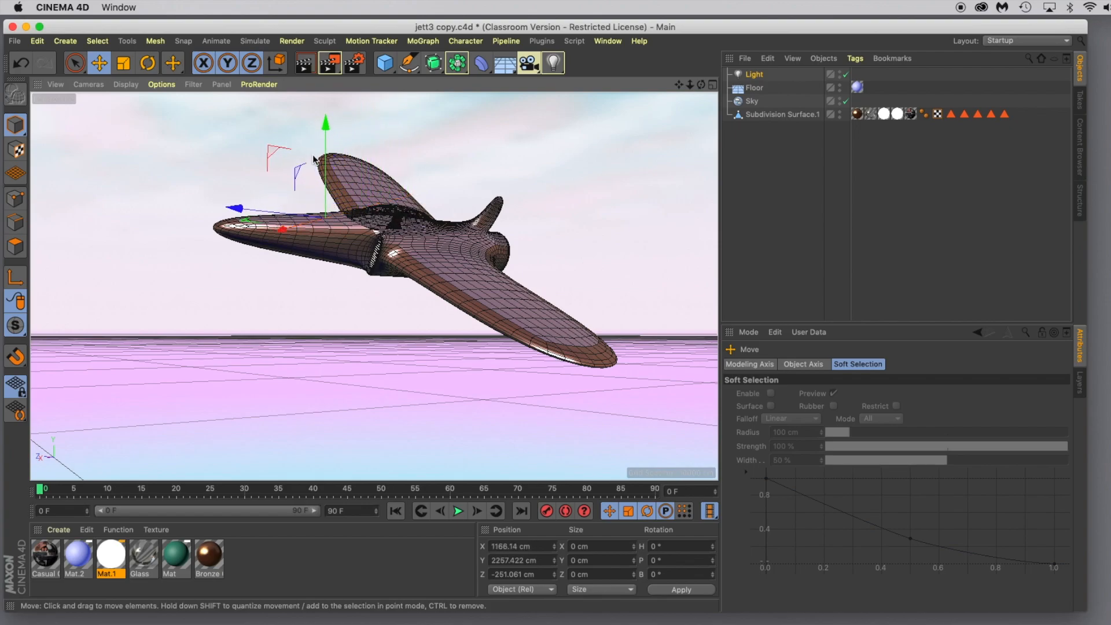
pyautogui.moveTo(324, 124); pyautogui.dragTo(332, 106)
pyautogui.moveTo(236, 184); pyautogui.dragTo(365, 198)
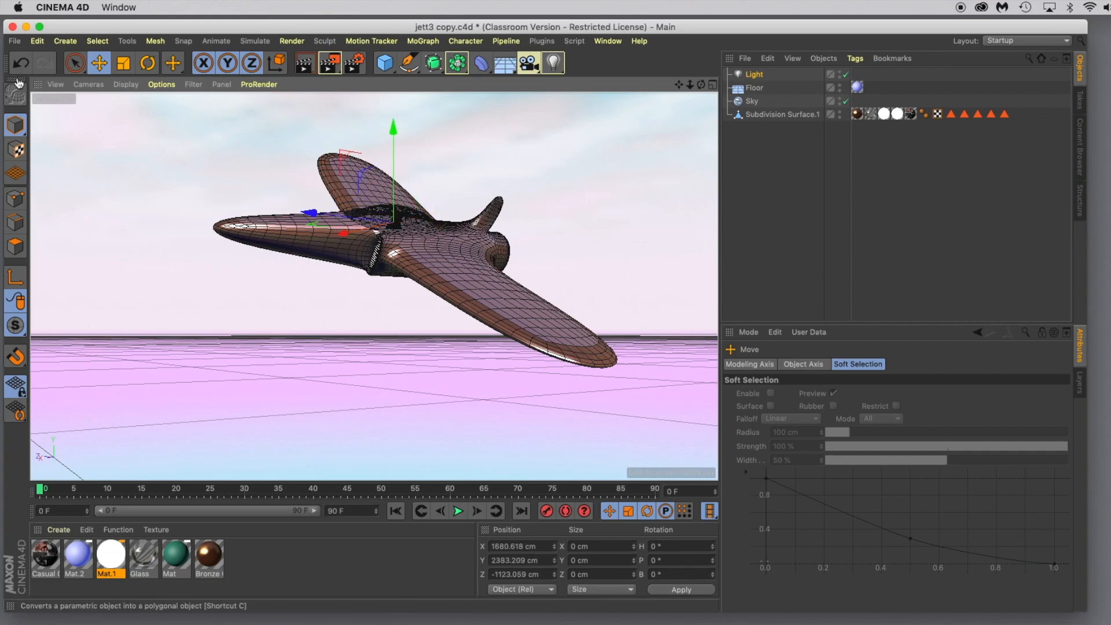
# - Undo the last moves of the Light
pyautogui.click(19, 61)
pyautogui.click(19, 61)
pyautogui.click(19, 61)
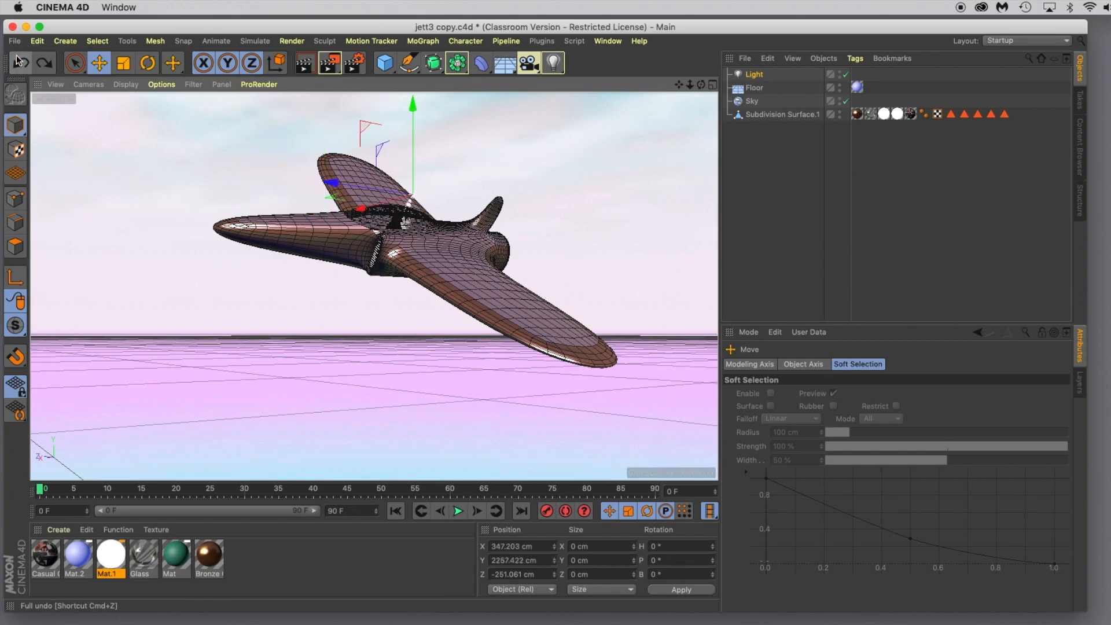
# - Move the Light high above the plane, to about X 757 cm, Y 2953 cm, Z -784 cm
pyautogui.moveTo(359, 208); pyautogui.dragTo(360, 207)
pyautogui.moveTo(416, 110); pyautogui.dragTo(416, 96)
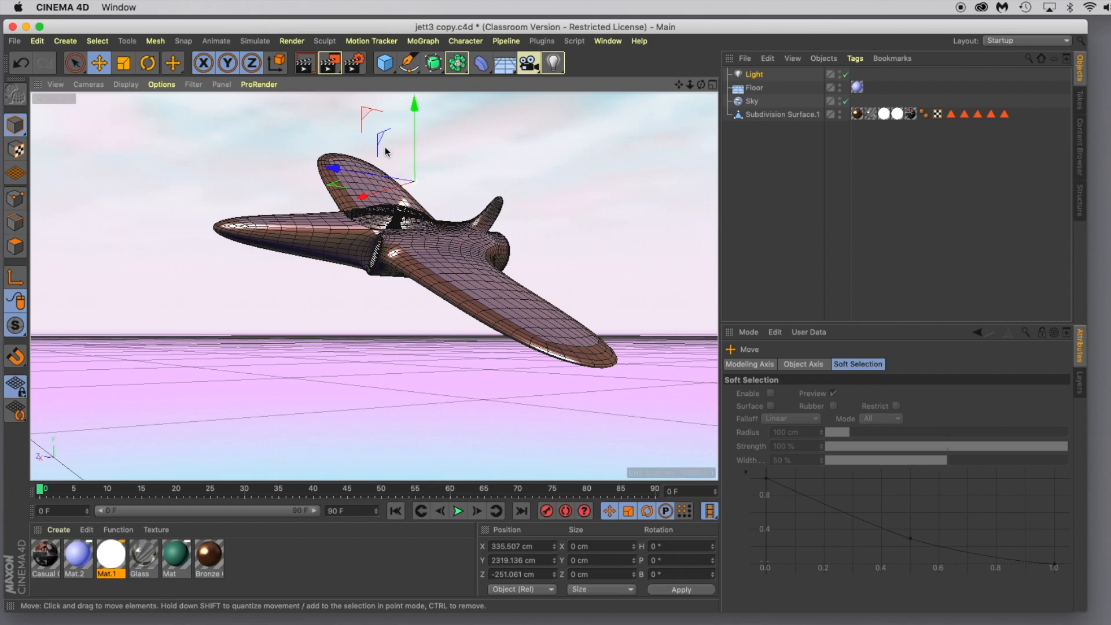
pyautogui.moveTo(356, 194); pyautogui.dragTo(337, 198)
pyautogui.moveTo(389, 154); pyautogui.dragTo(391, 136)
pyautogui.moveTo(345, 185); pyautogui.dragTo(373, 167)
pyautogui.moveTo(418, 197); pyautogui.dragTo(393, 92)
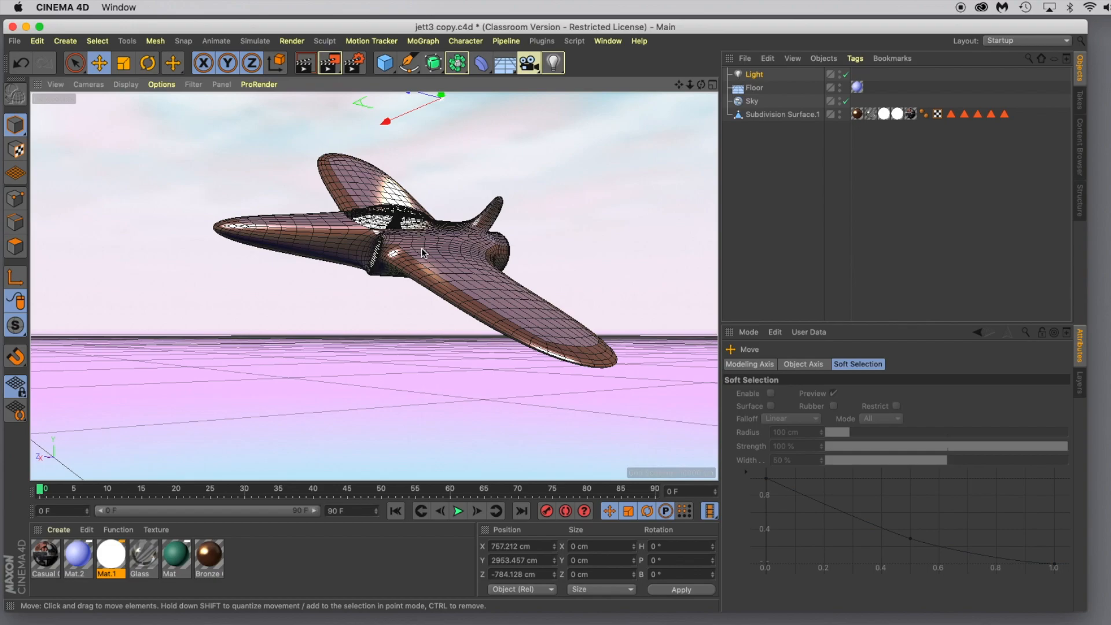
# - Render the scene to the Picture Viewer and zoom the image out to 30 % so the whole frame fits
pyautogui.click(330, 66)
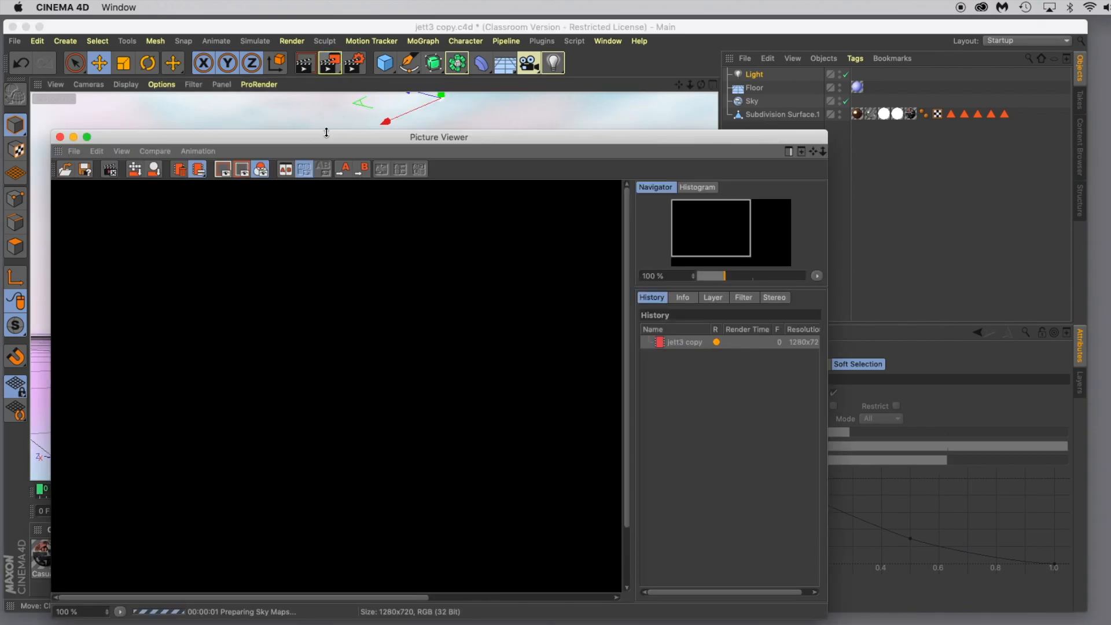
pyautogui.moveTo(326, 138); pyautogui.dragTo(323, 58)
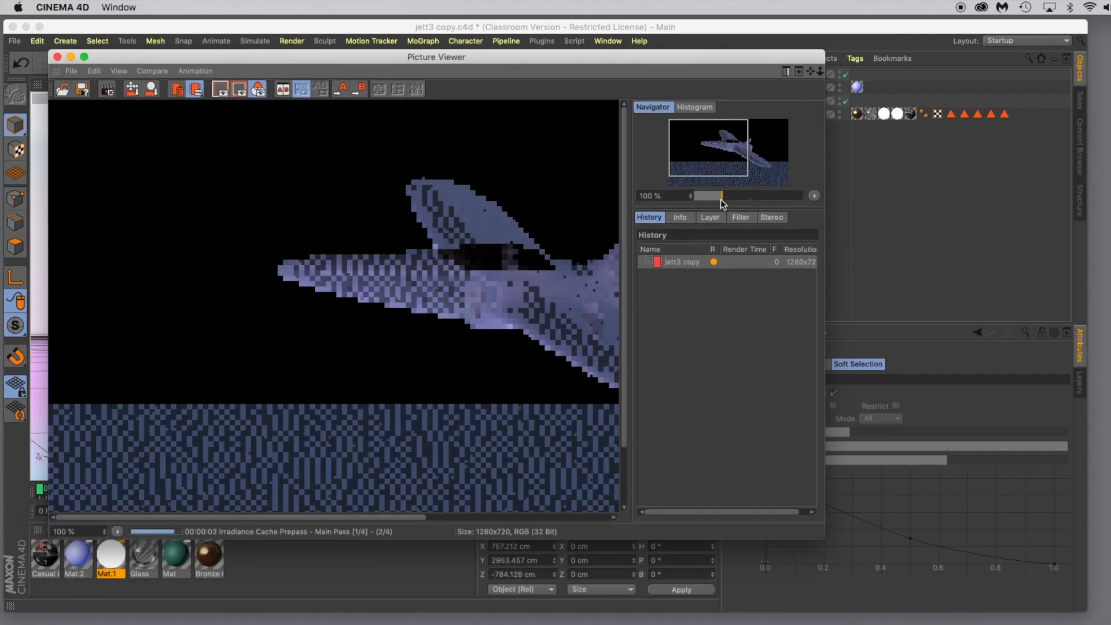
pyautogui.moveTo(721, 193); pyautogui.dragTo(712, 196)
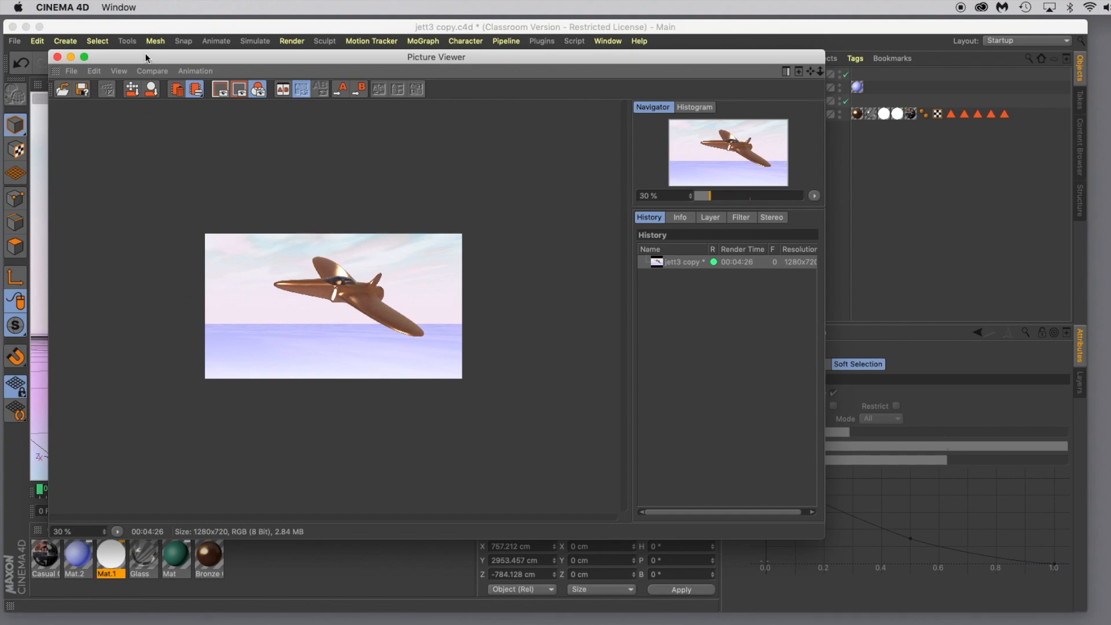
pyautogui.moveTo(152, 56); pyautogui.dragTo(140, 36)
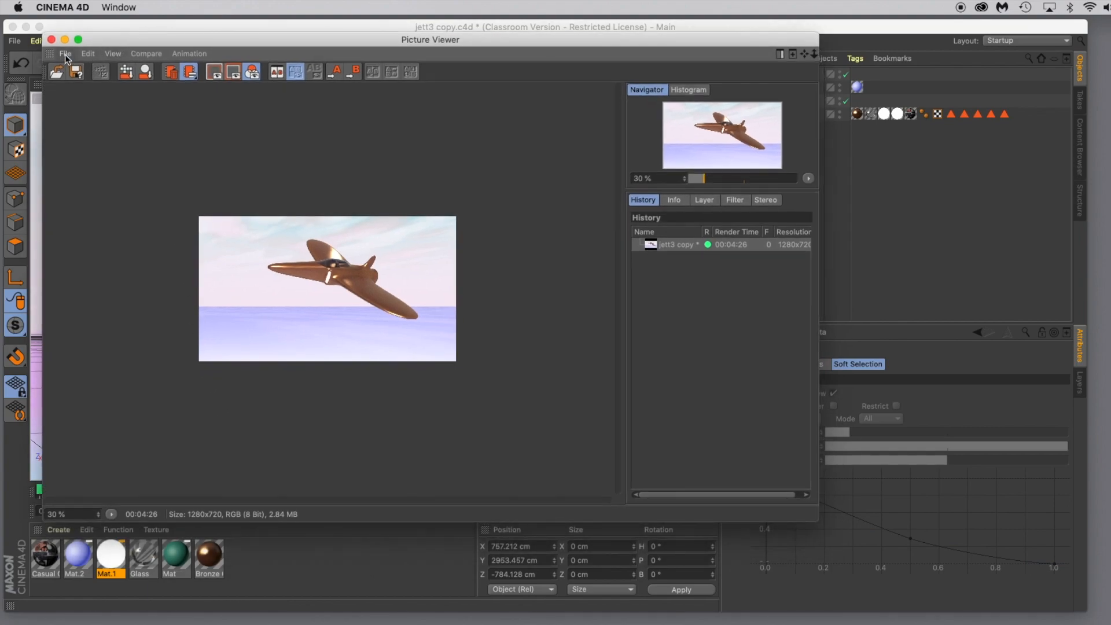
# - Start saving the finished render as a still image and set its format to JPG at 8 bits/channel
pyautogui.click(67, 56)
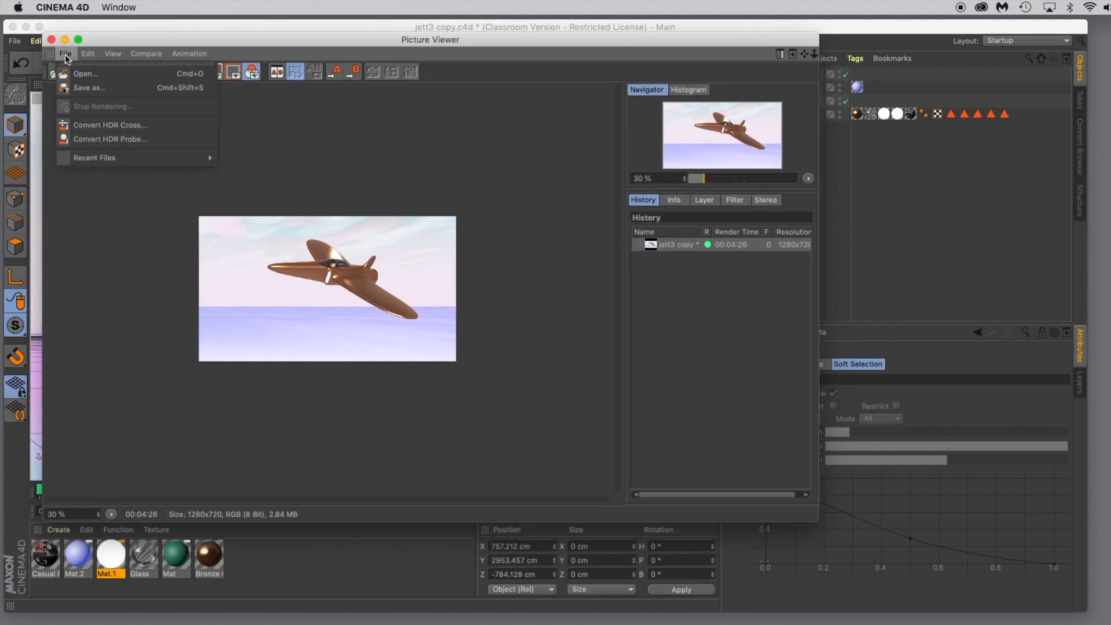
pyautogui.click(81, 88)
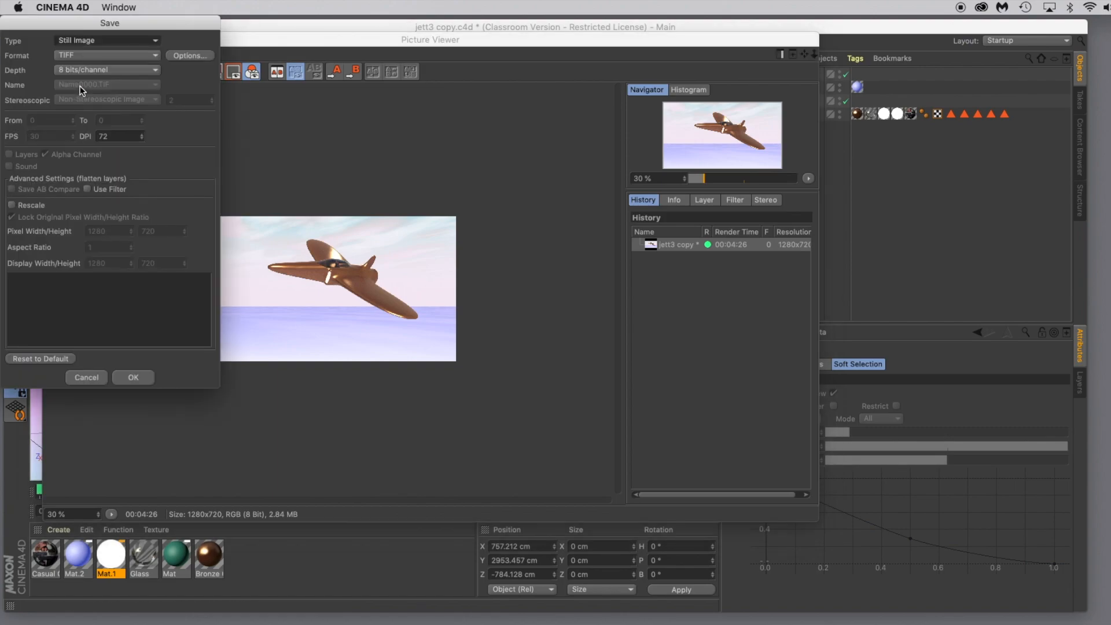
pyautogui.click(90, 42)
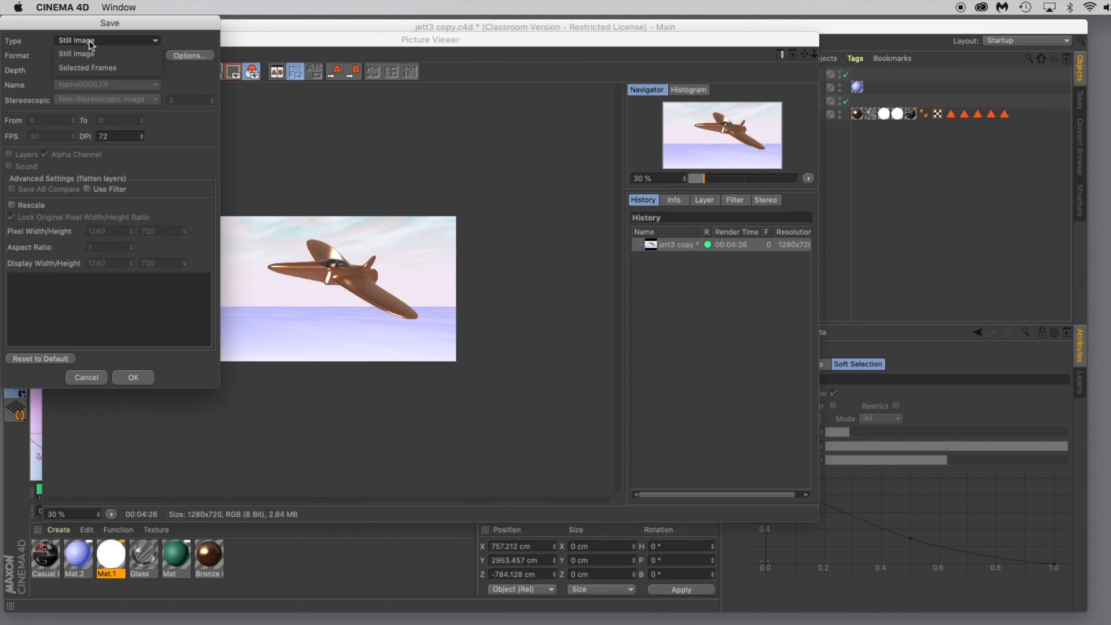
pyautogui.click(179, 42)
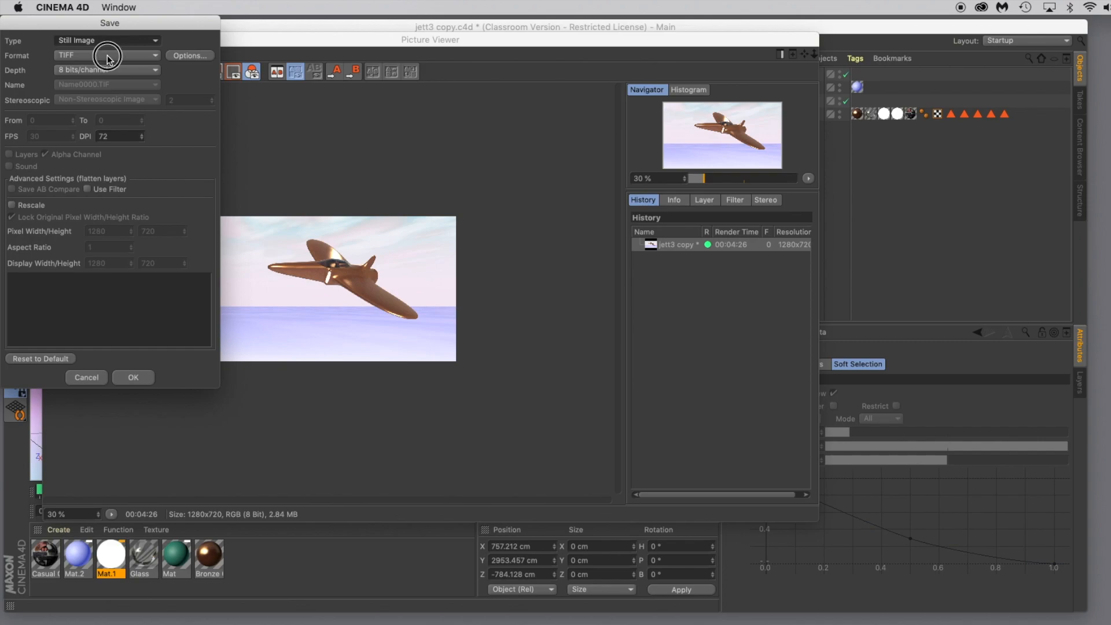
pyautogui.click(106, 54)
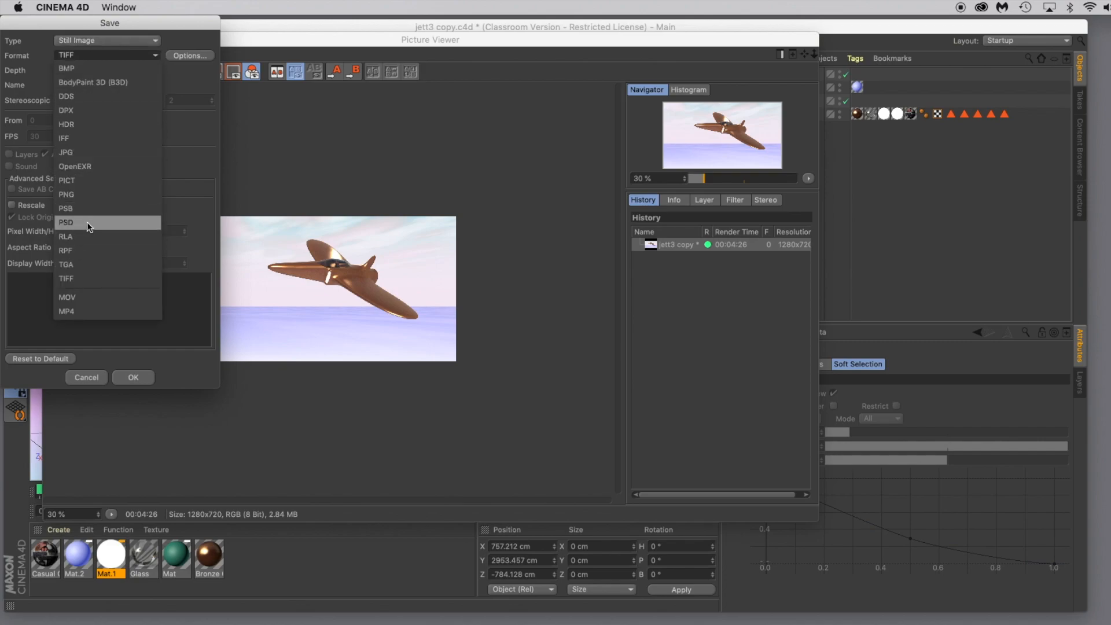
pyautogui.click(73, 153)
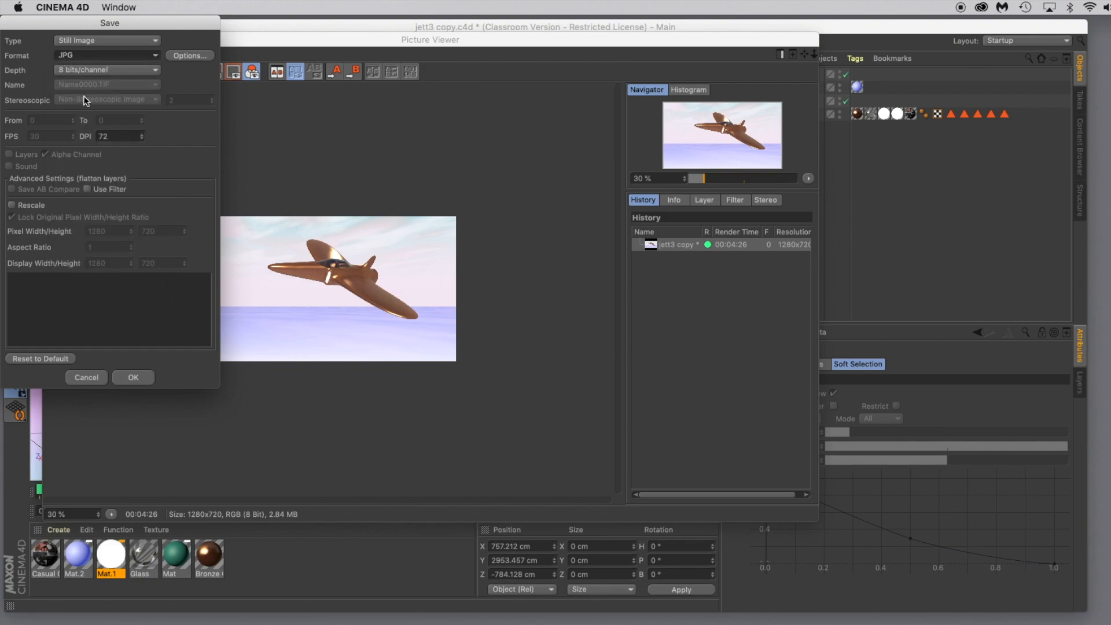
# - Save the rendered image to the Desktop as "jet print" and close the Picture Viewer
pyautogui.click(133, 379)
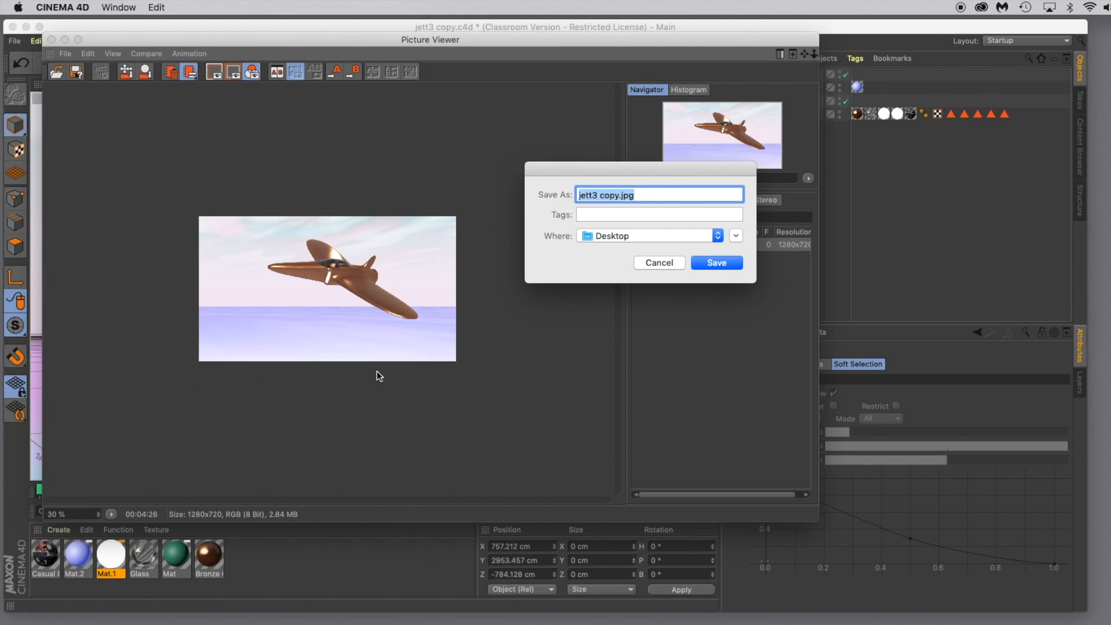
pyautogui.write('jet')
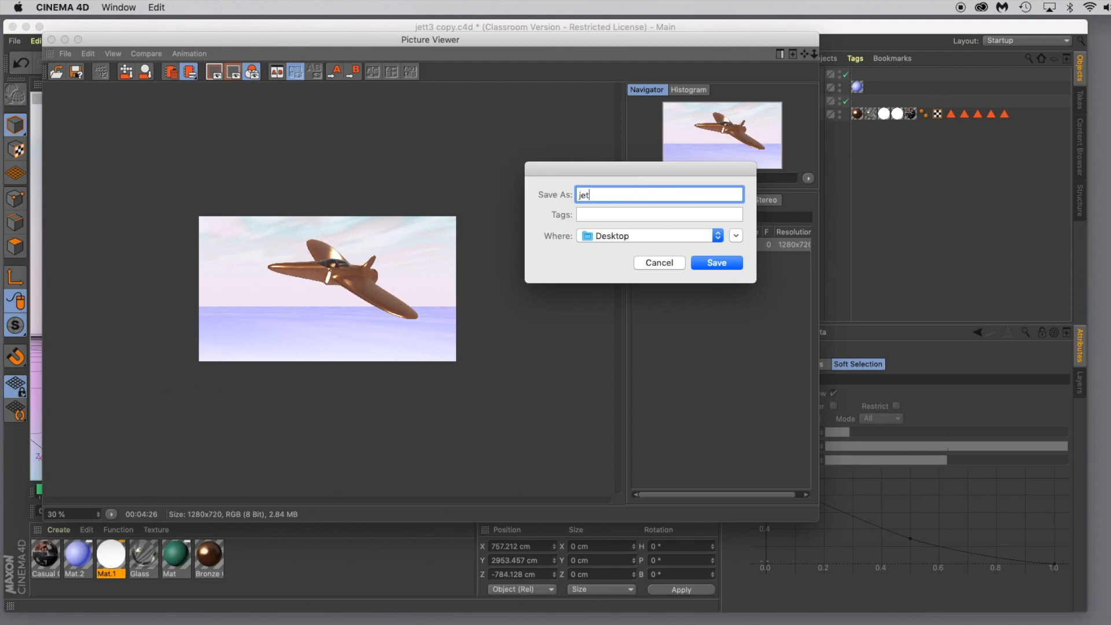
pyautogui.write(' print')
pyautogui.click(700, 263)
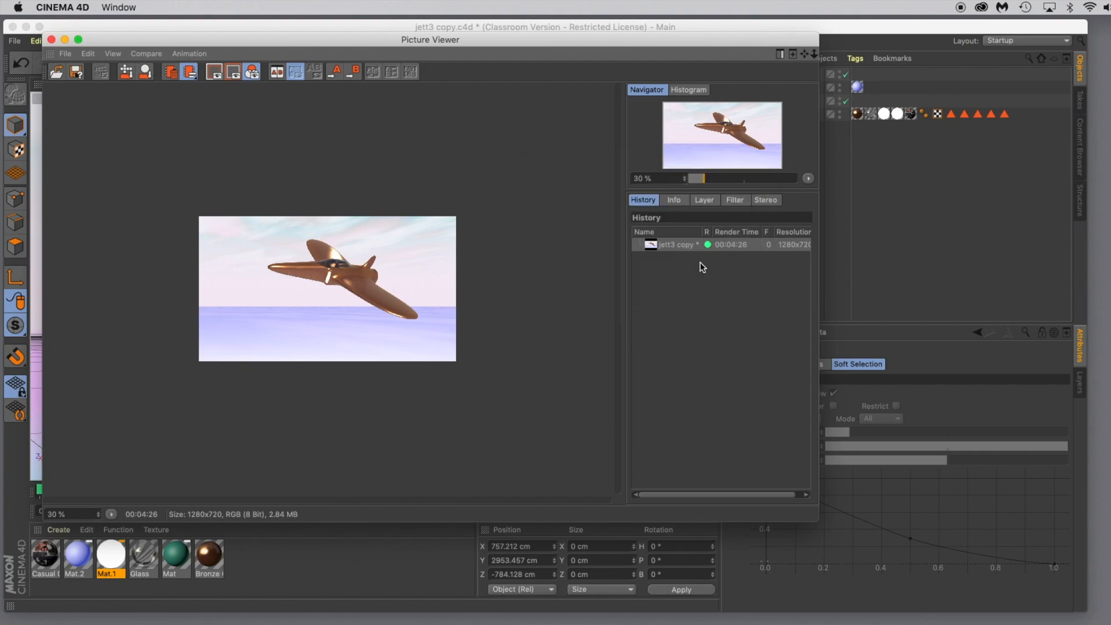
pyautogui.click(52, 39)
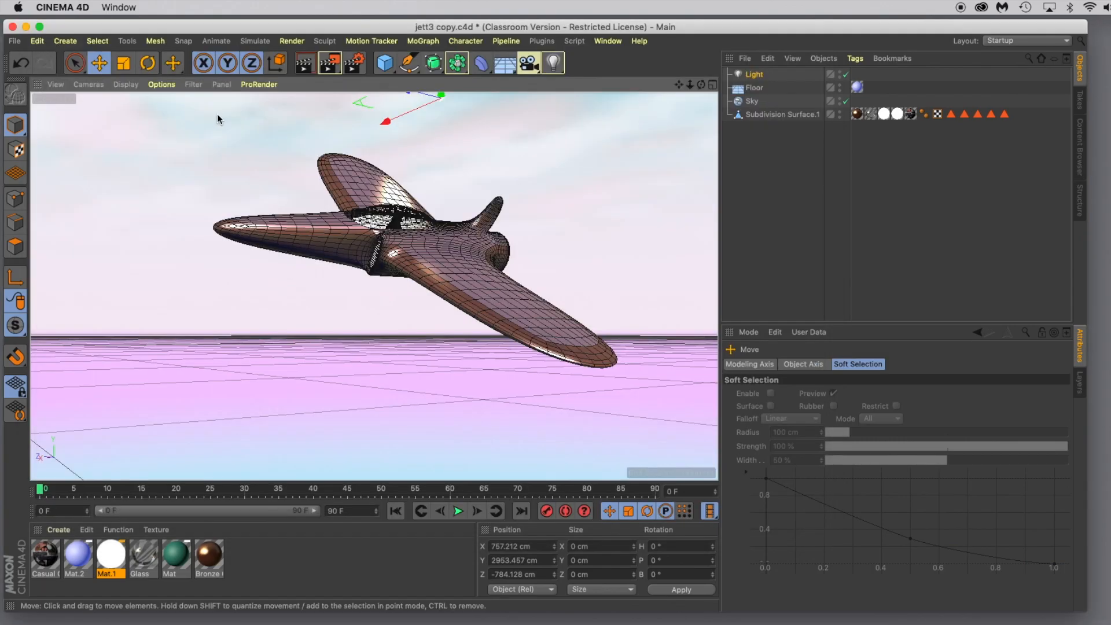